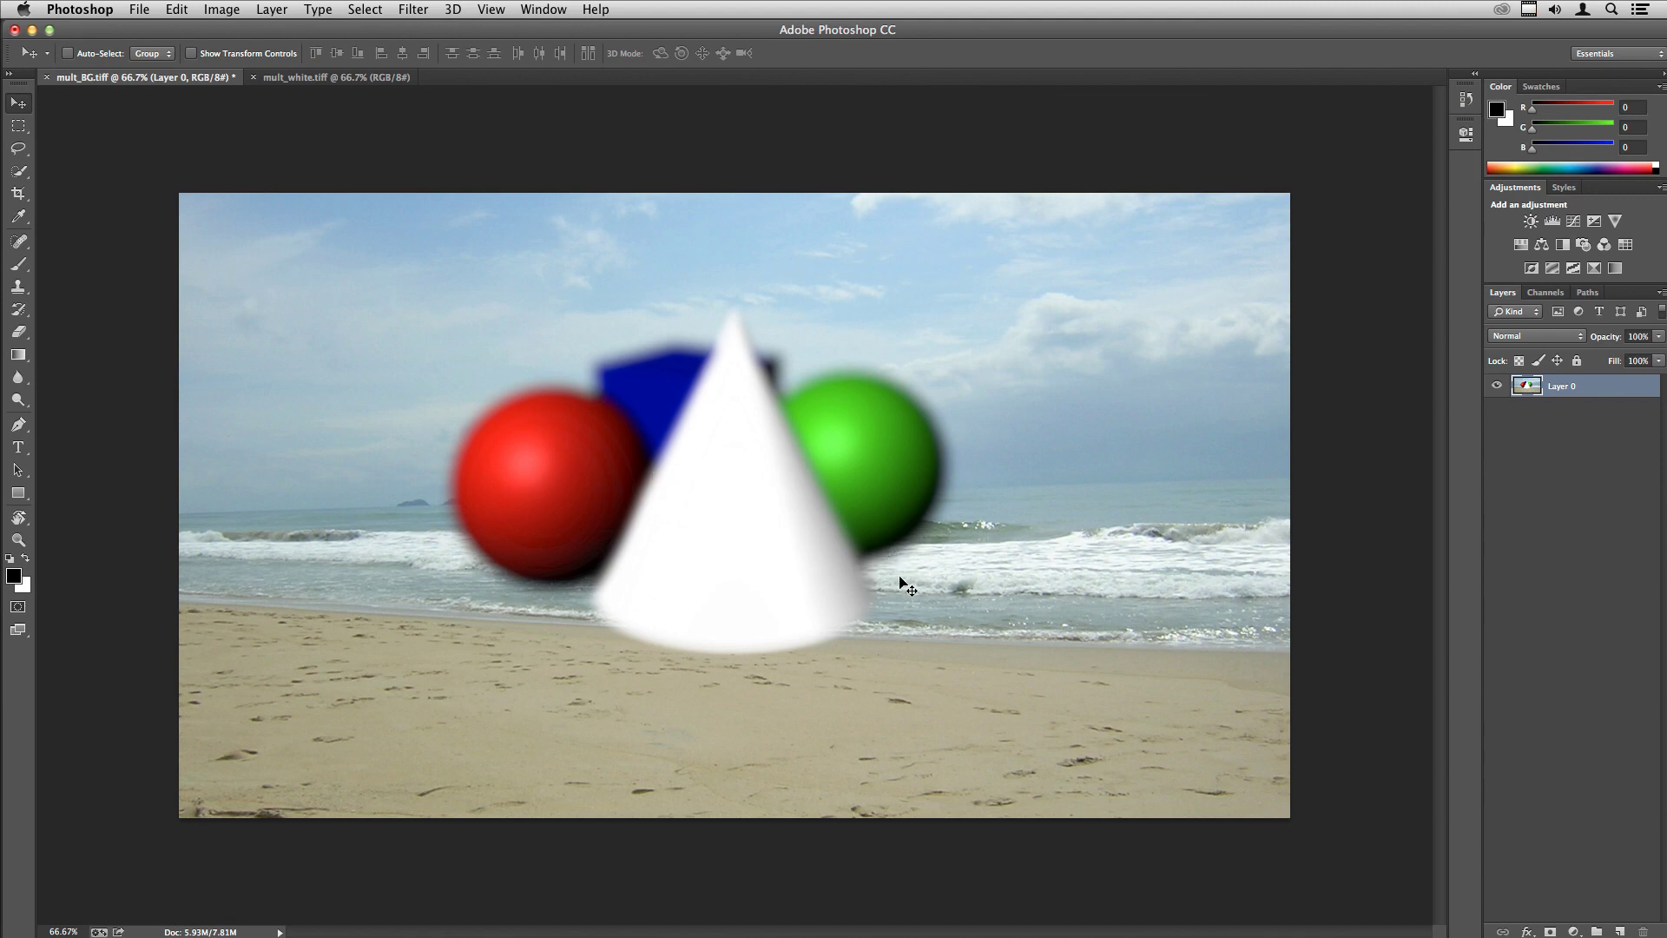
Step: In the beach composite, add a black-filled layer beneath Layer 0
{"action": "left_click", "coordinate": [332, 78]}
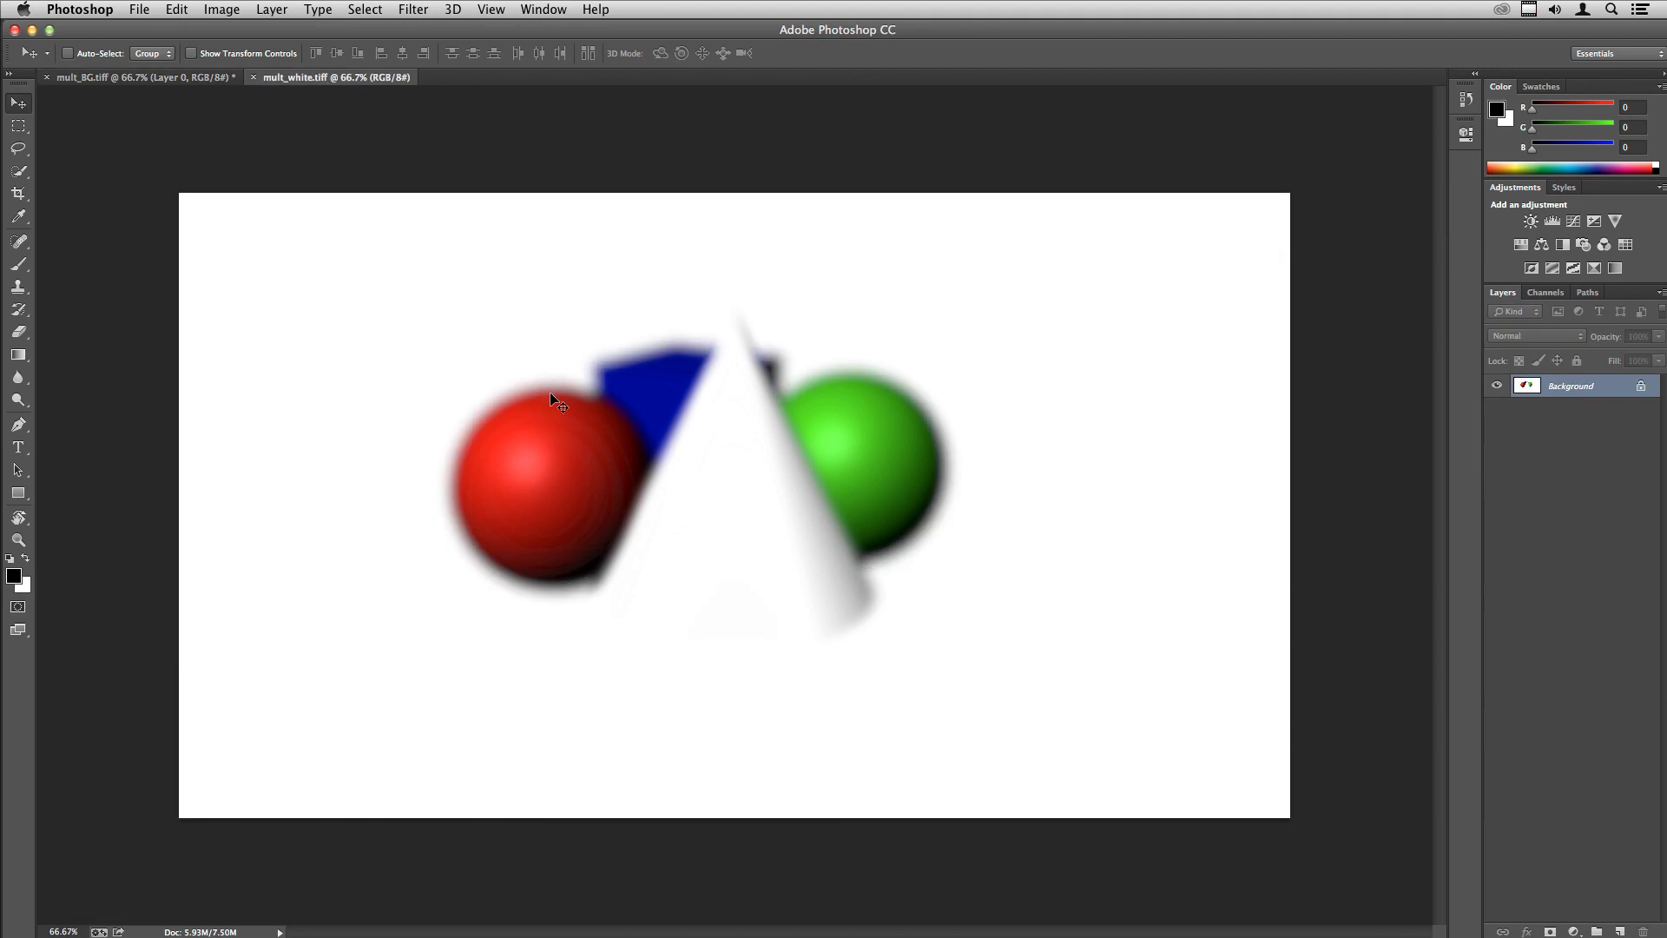
{"action": "left_click", "coordinate": [160, 80]}
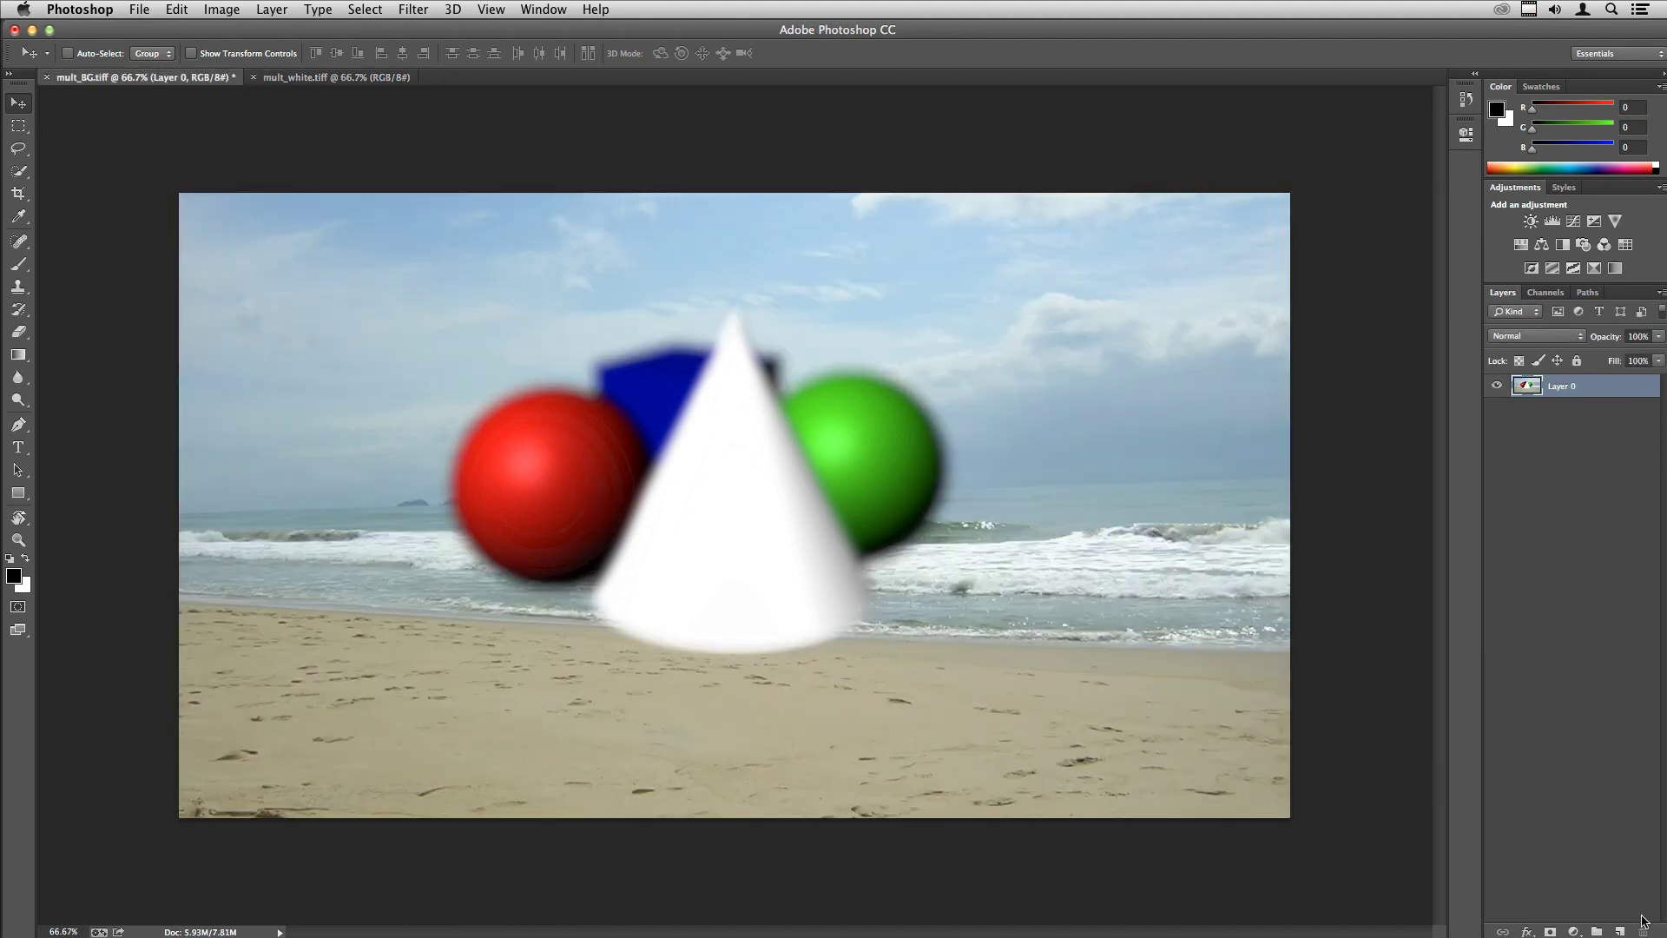
{"action": "left_click", "coordinate": [1621, 931]}
{"action": "left_click_drag", "start_coordinate": [1560, 391], "coordinate": [1561, 428]}
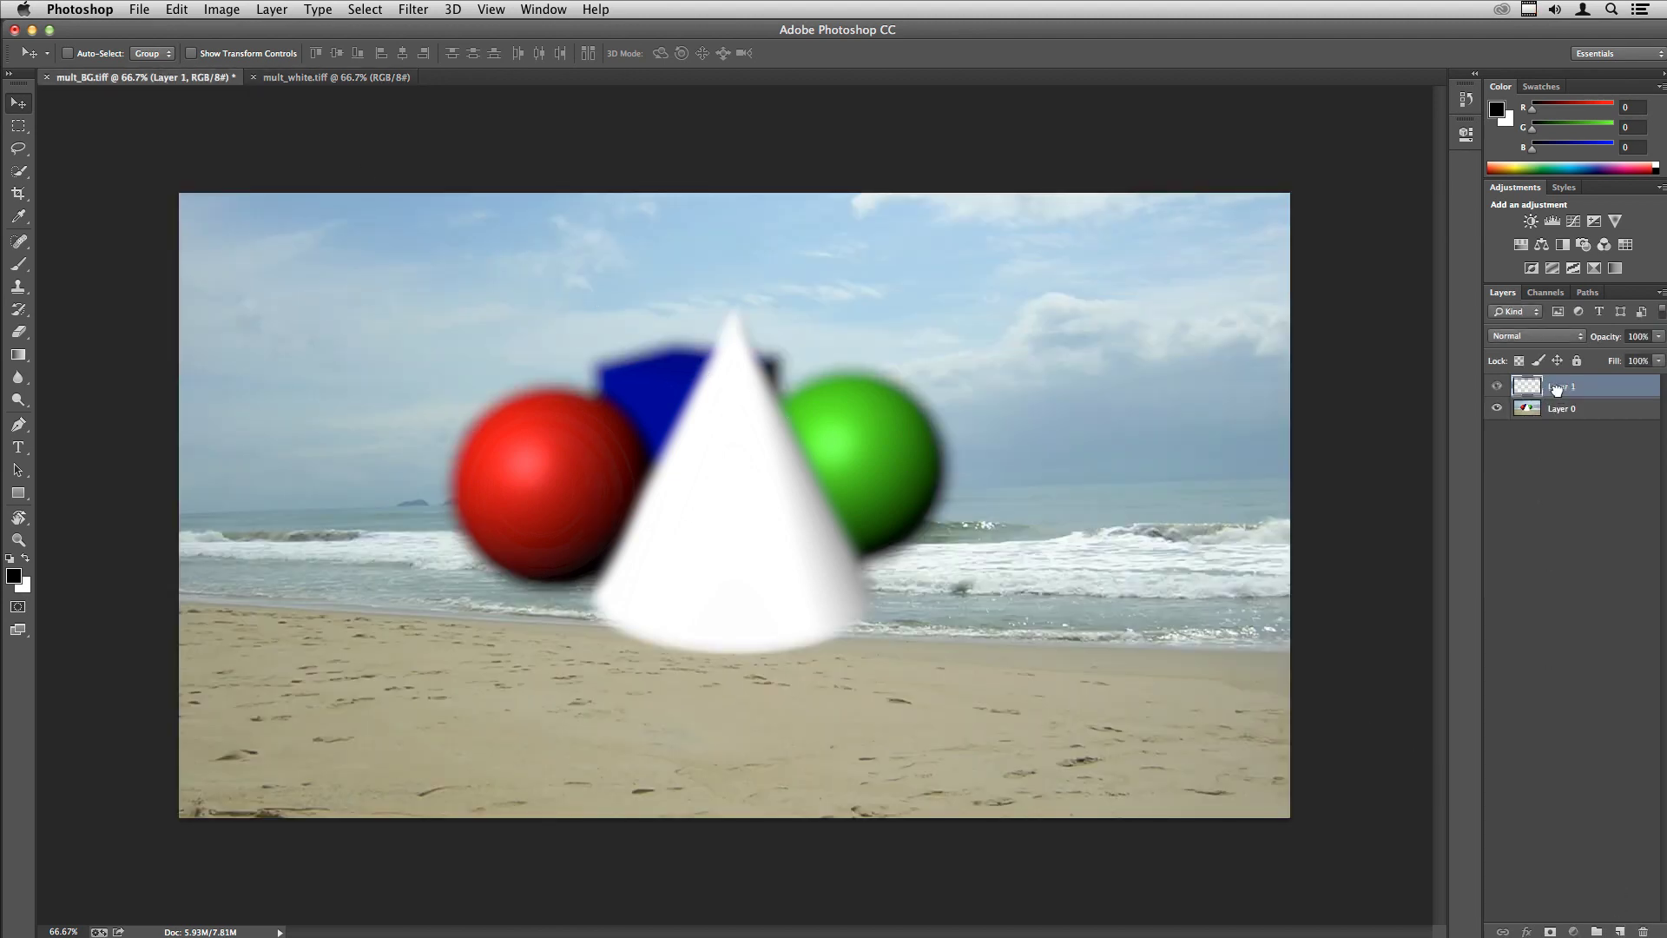
{"action": "key", "text": "alt+BackSpace"}
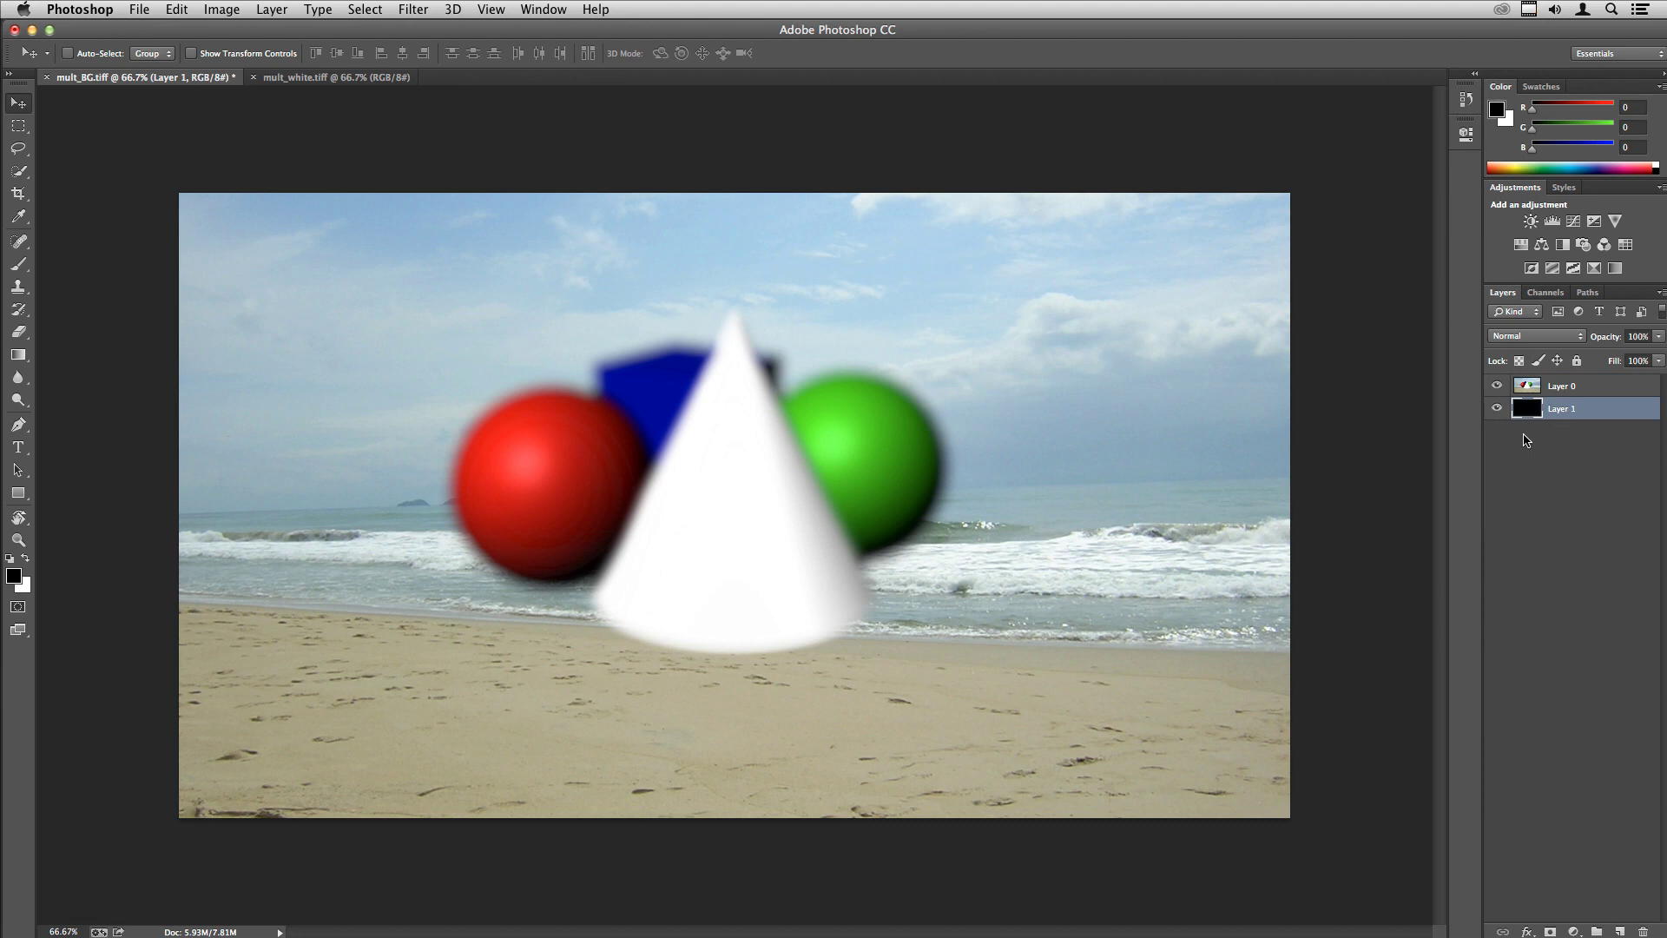
Step: Load Alpha 1 as a selection around the shapes and make Layer 0 active
{"action": "left_click", "coordinate": [1545, 293]}
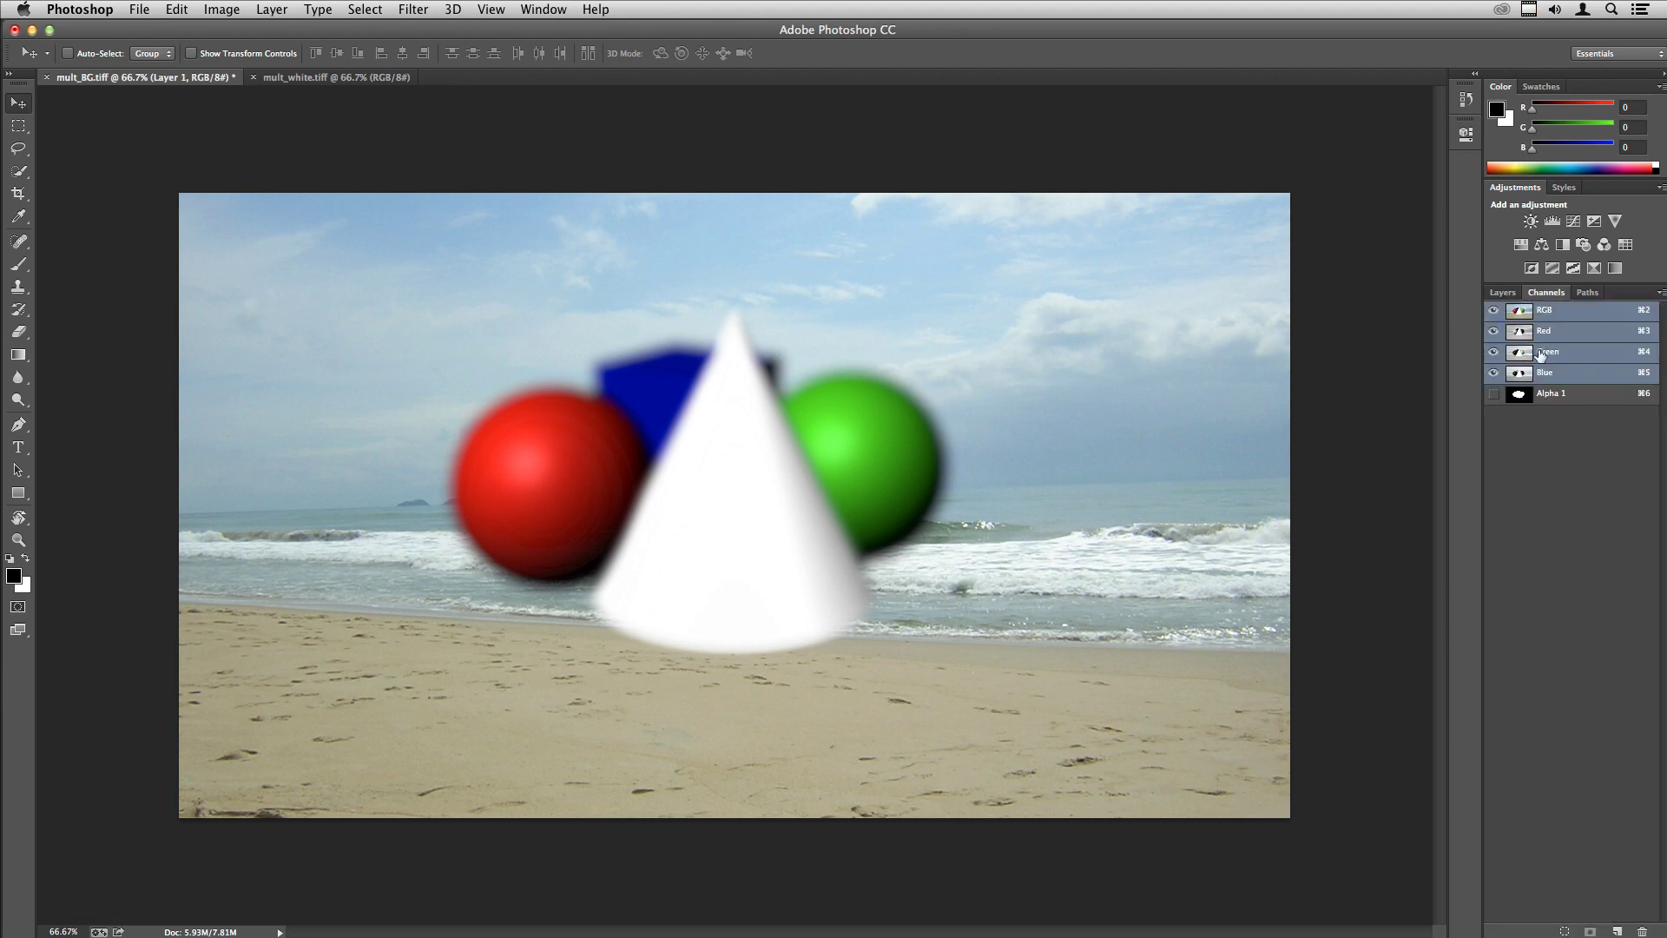
{"action": "left_click", "coordinate": [1519, 395], "text": "super"}
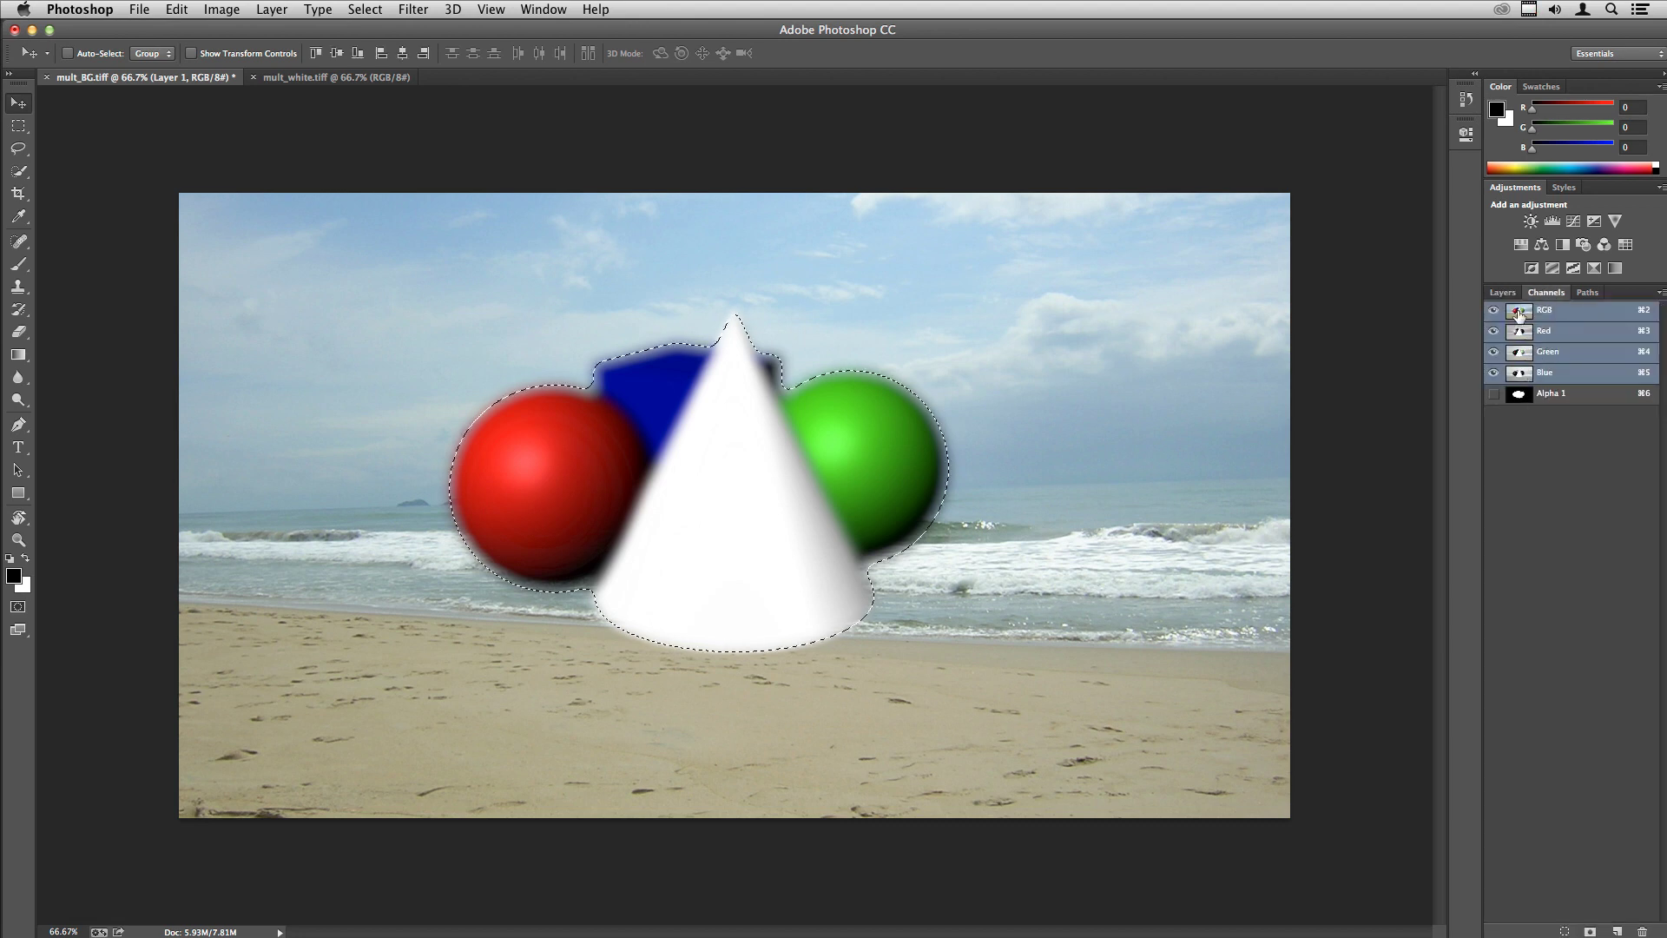
{"action": "left_click", "coordinate": [1503, 293]}
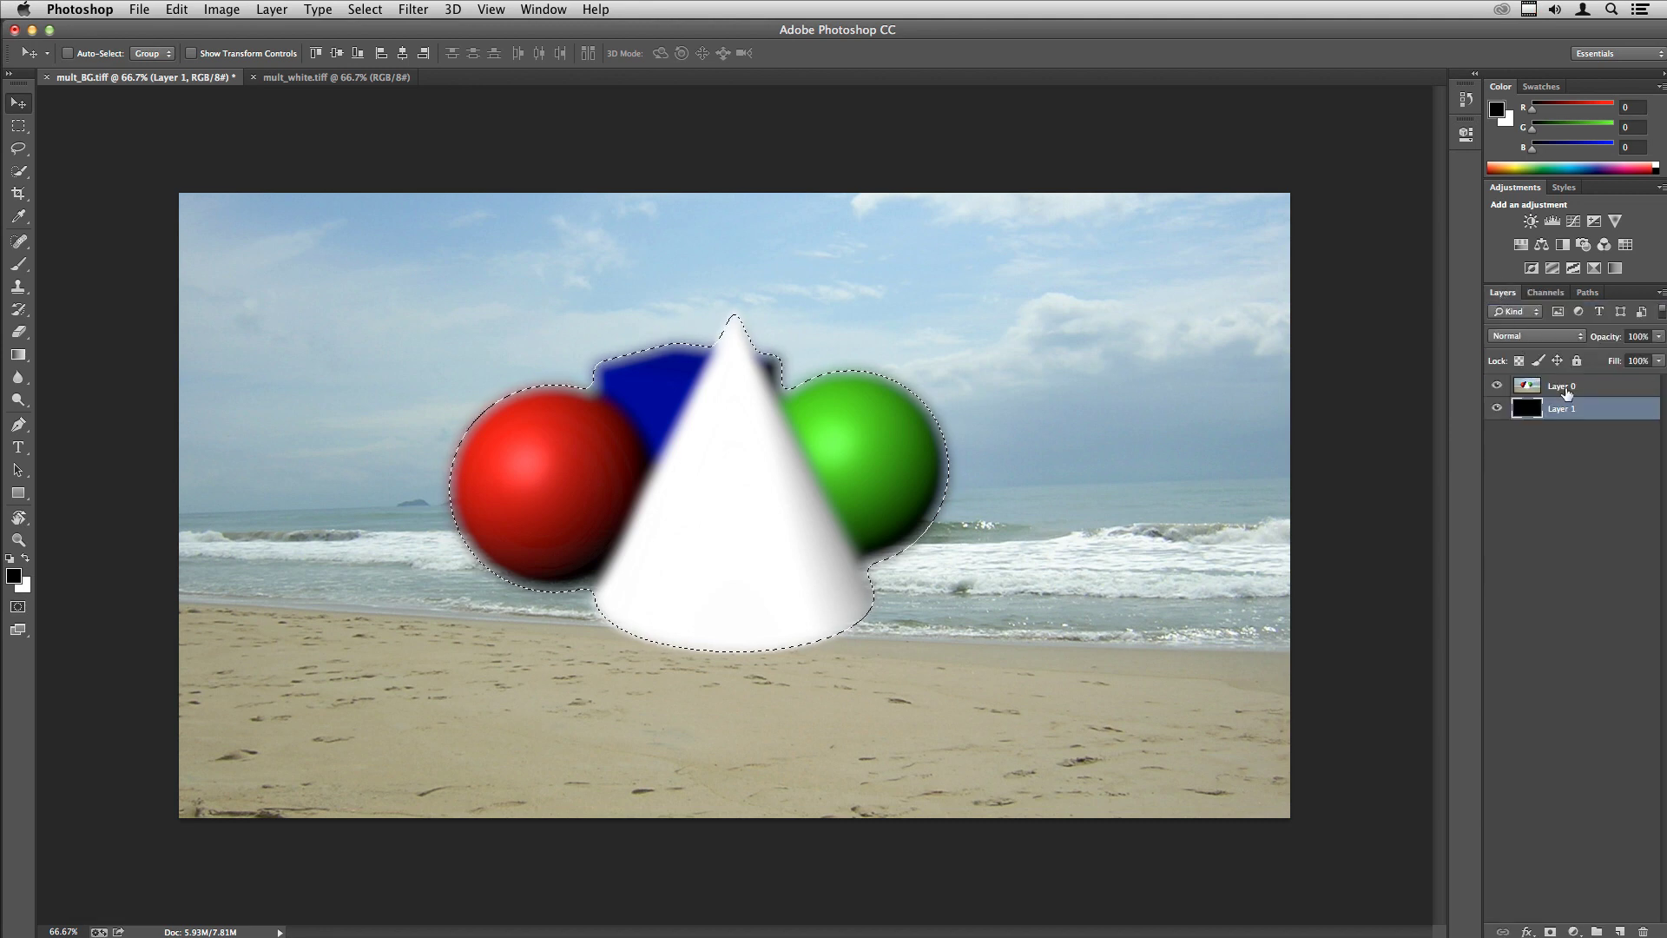
{"action": "left_click", "coordinate": [1563, 386]}
Step: Mask Layer 0 with the Alpha 1 selection, then delete that mask without applying it
{"action": "left_click", "coordinate": [1551, 932]}
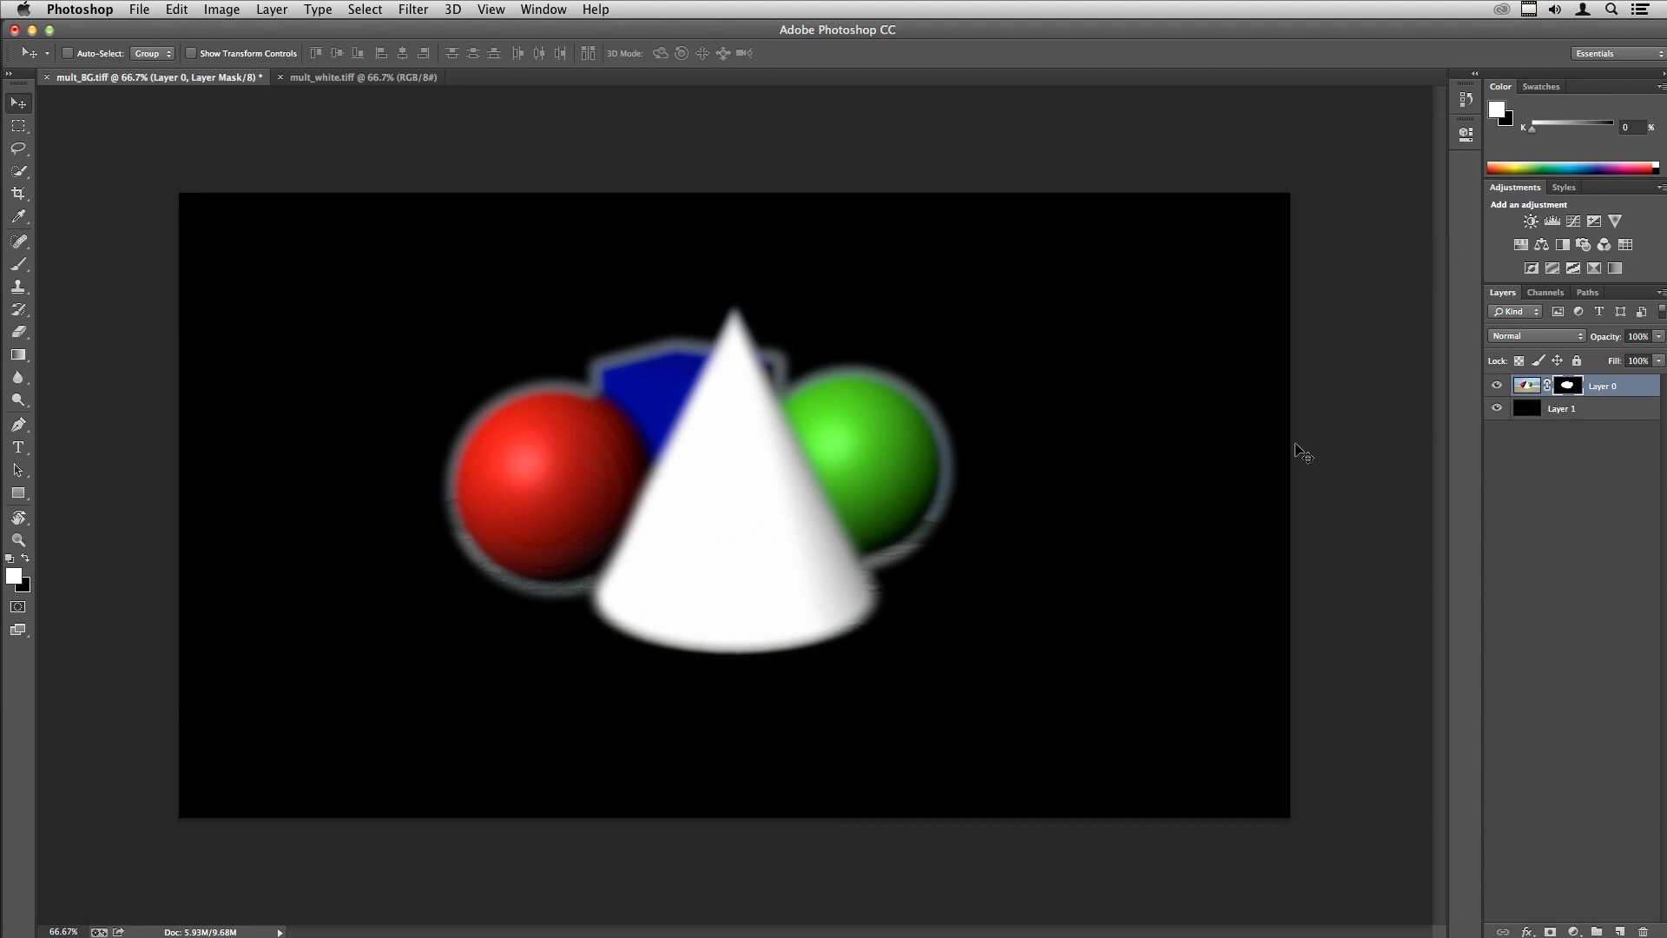
{"action": "left_click_drag", "start_coordinate": [1568, 385], "coordinate": [1643, 931]}
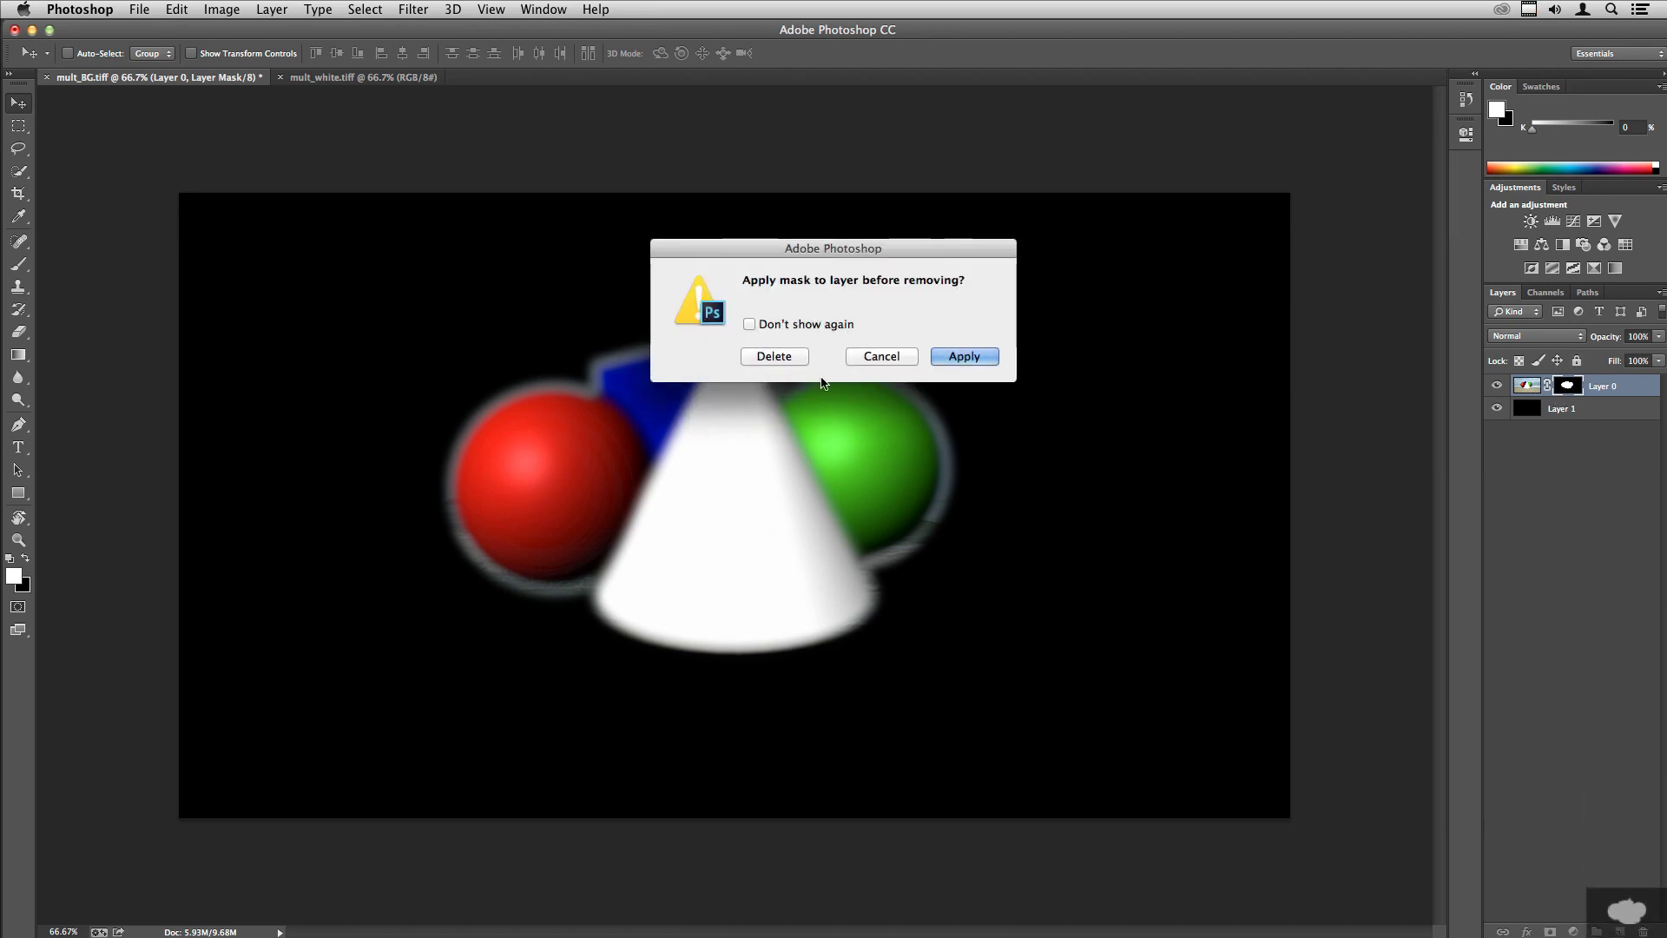
{"action": "left_click", "coordinate": [779, 356]}
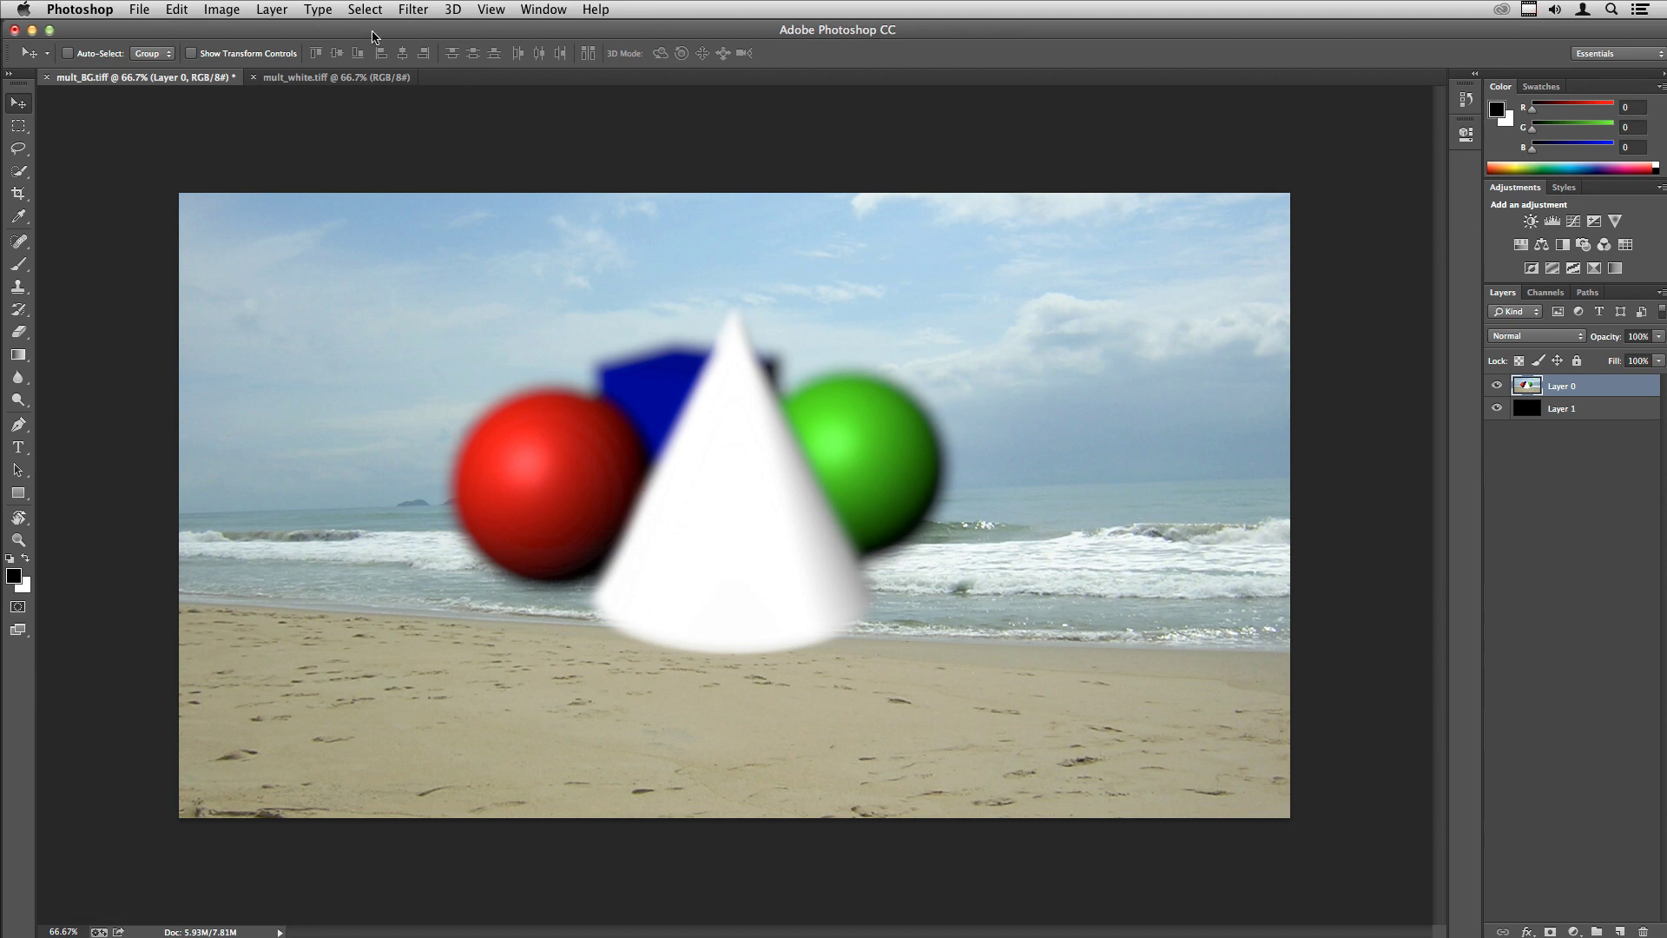
{"action": "left_click", "coordinate": [327, 78]}
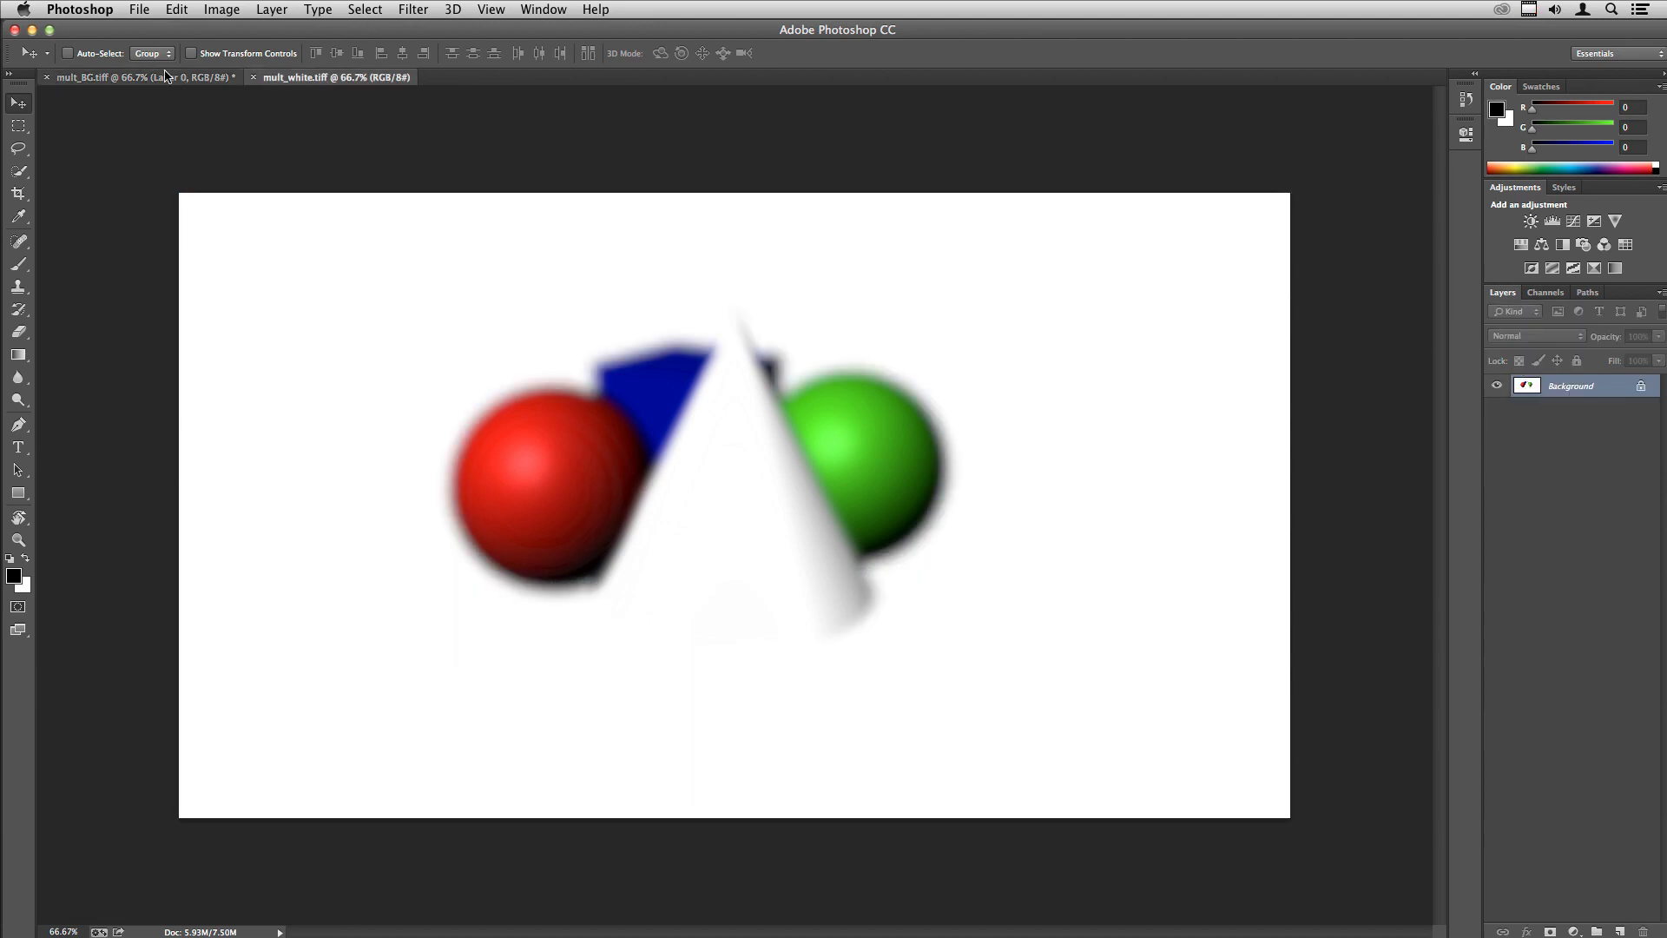
{"action": "left_click", "coordinate": [156, 78]}
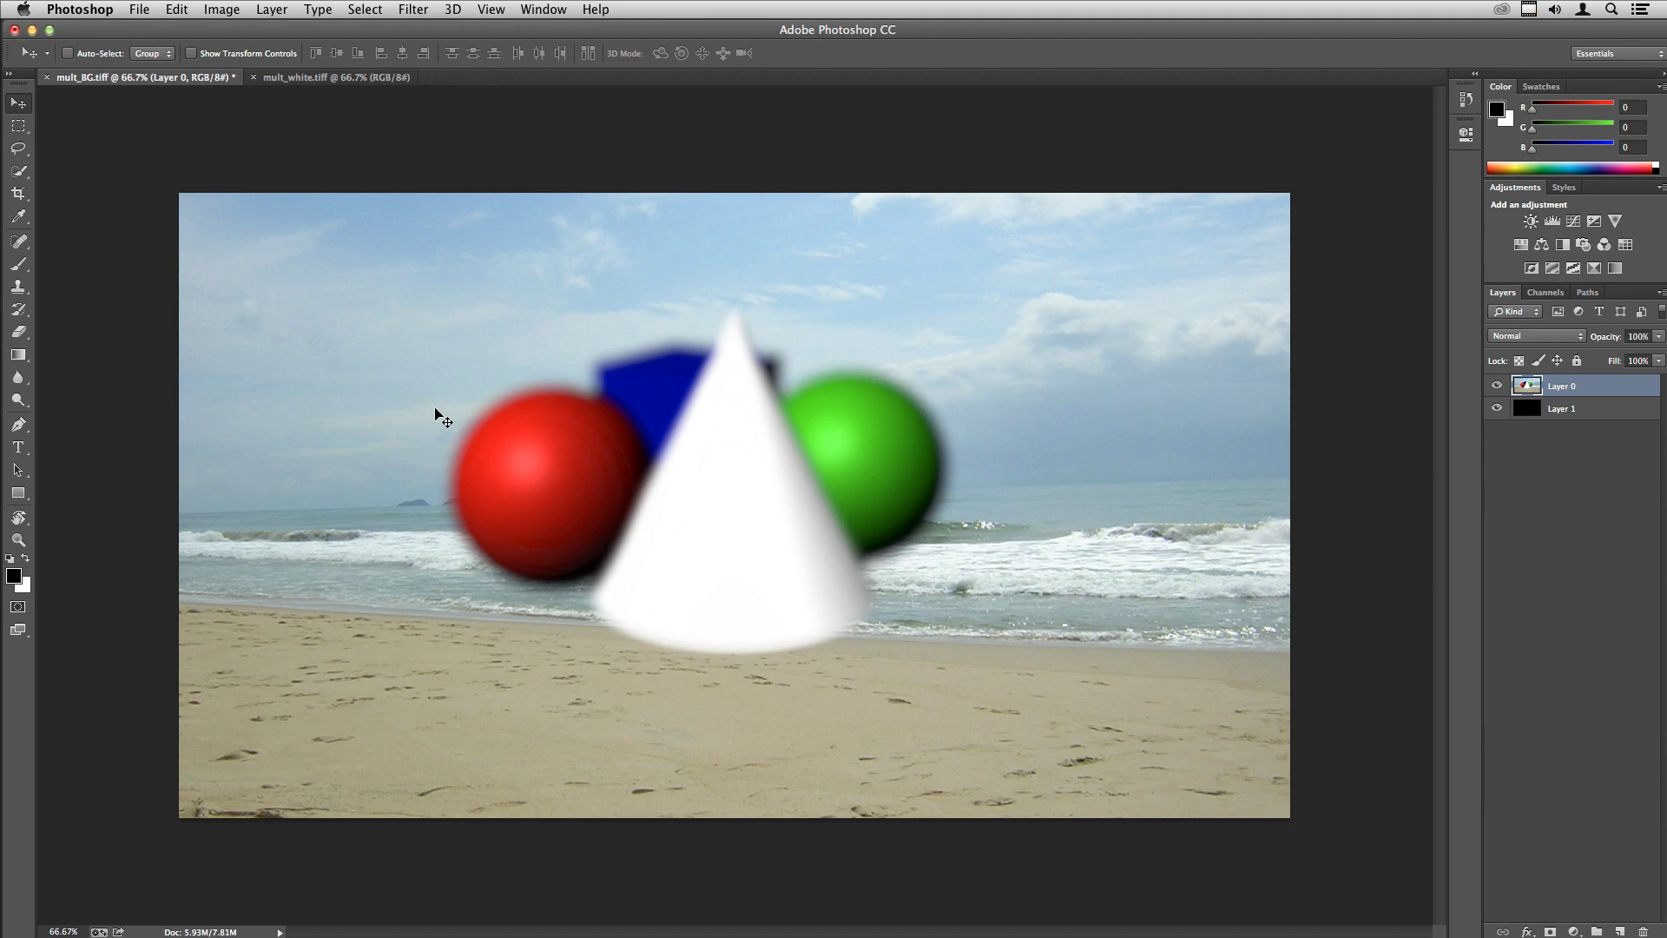
Step: Copy the whole BG.tiff beach image and paste it into mult_BG.tiff as a new top layer
{"action": "key", "text": "ctrl+o"}
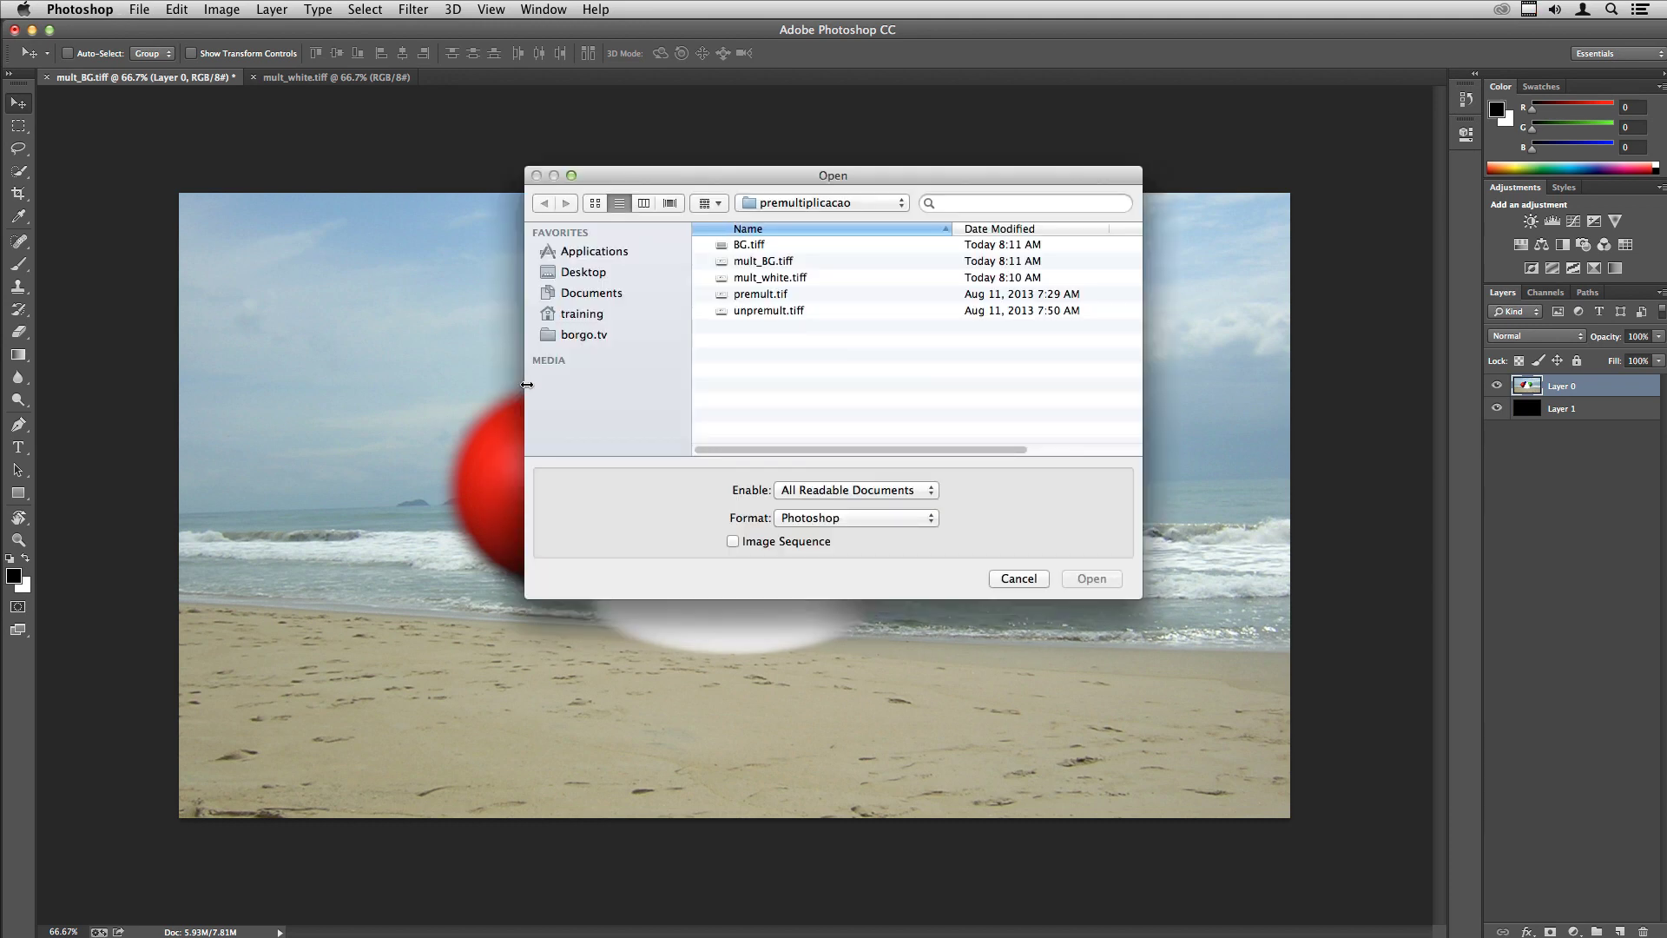
{"action": "left_click", "coordinate": [734, 247]}
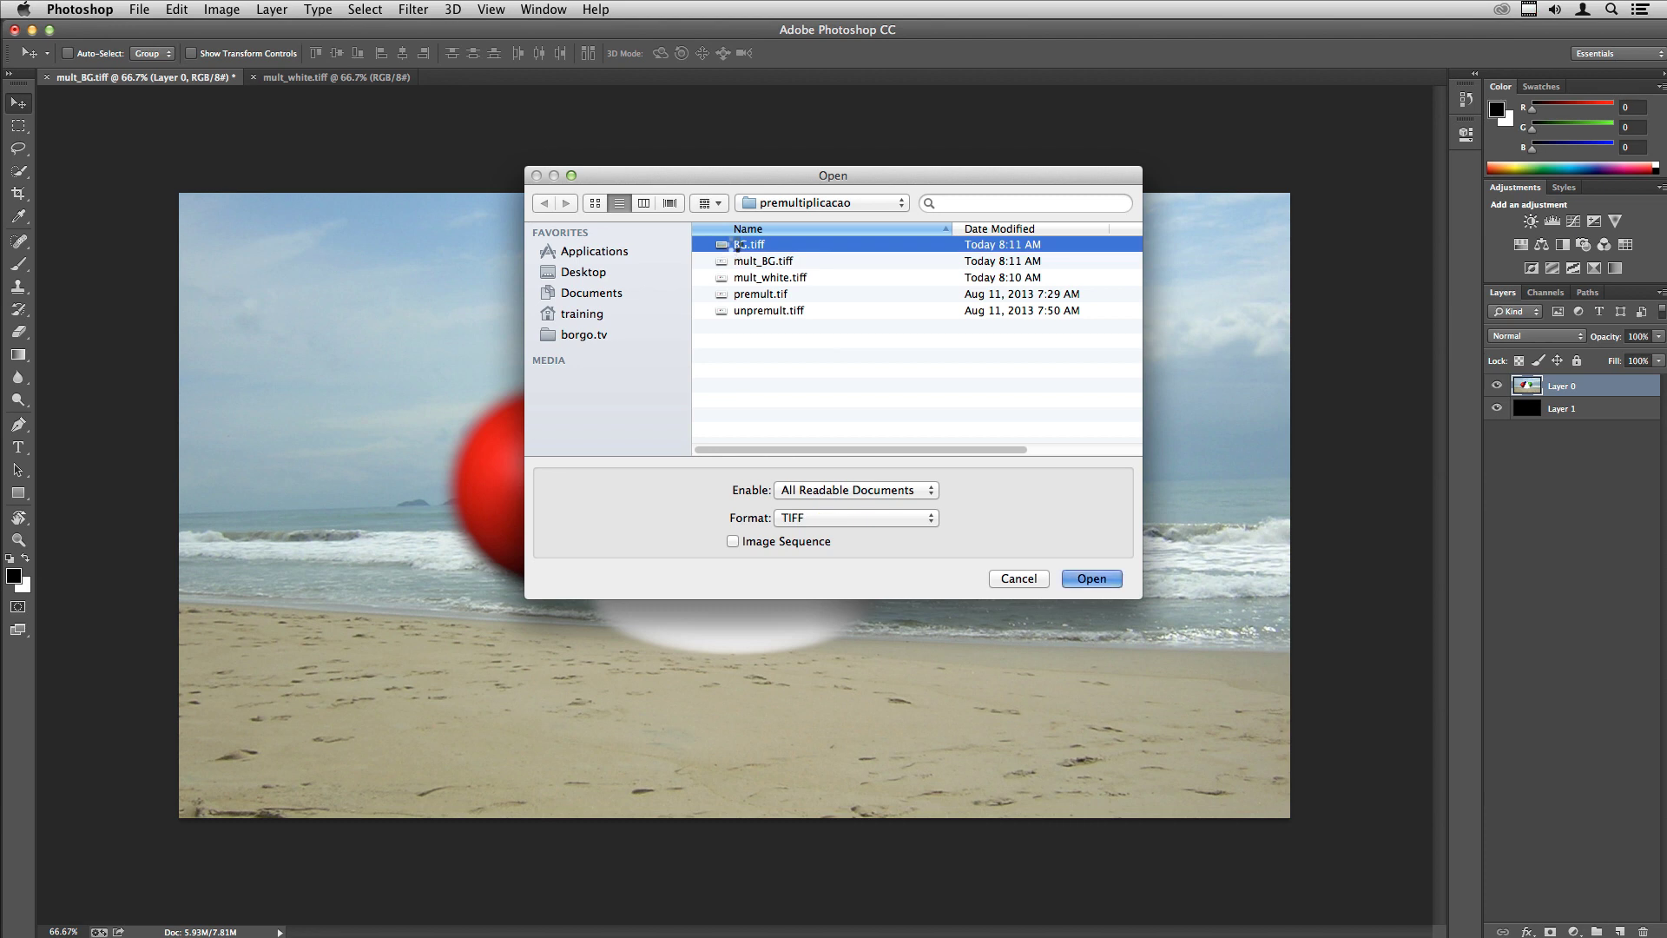
{"action": "double_click", "coordinate": [736, 246]}
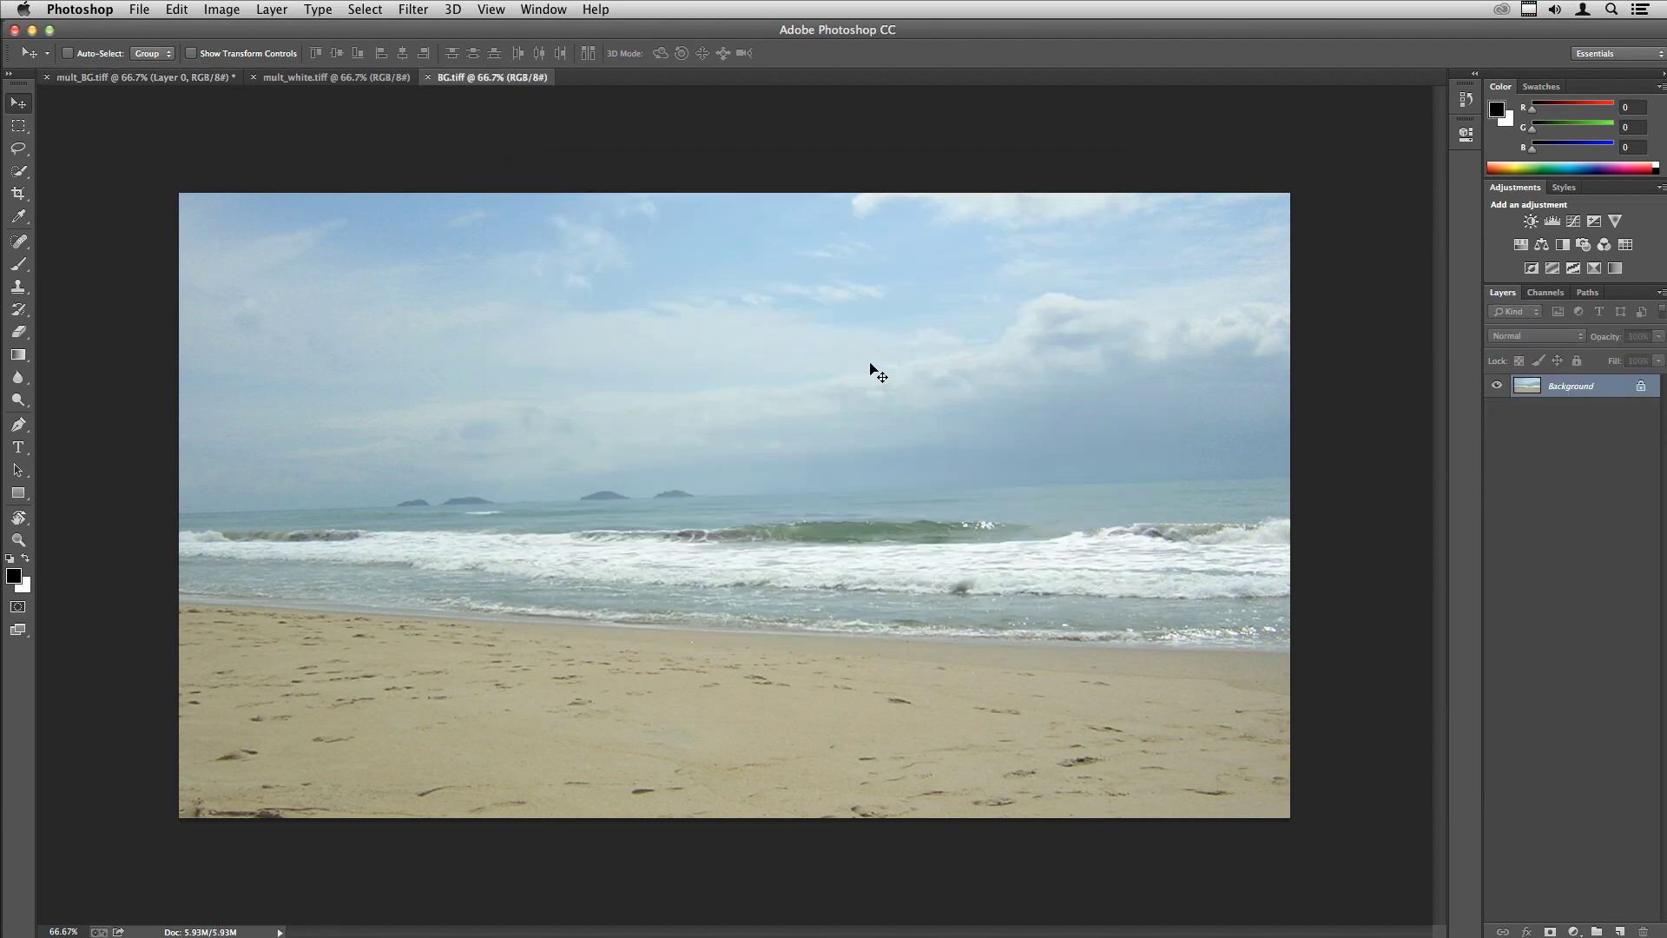
{"action": "key", "text": "ctrl+a"}
{"action": "key", "text": "ctrl+w"}
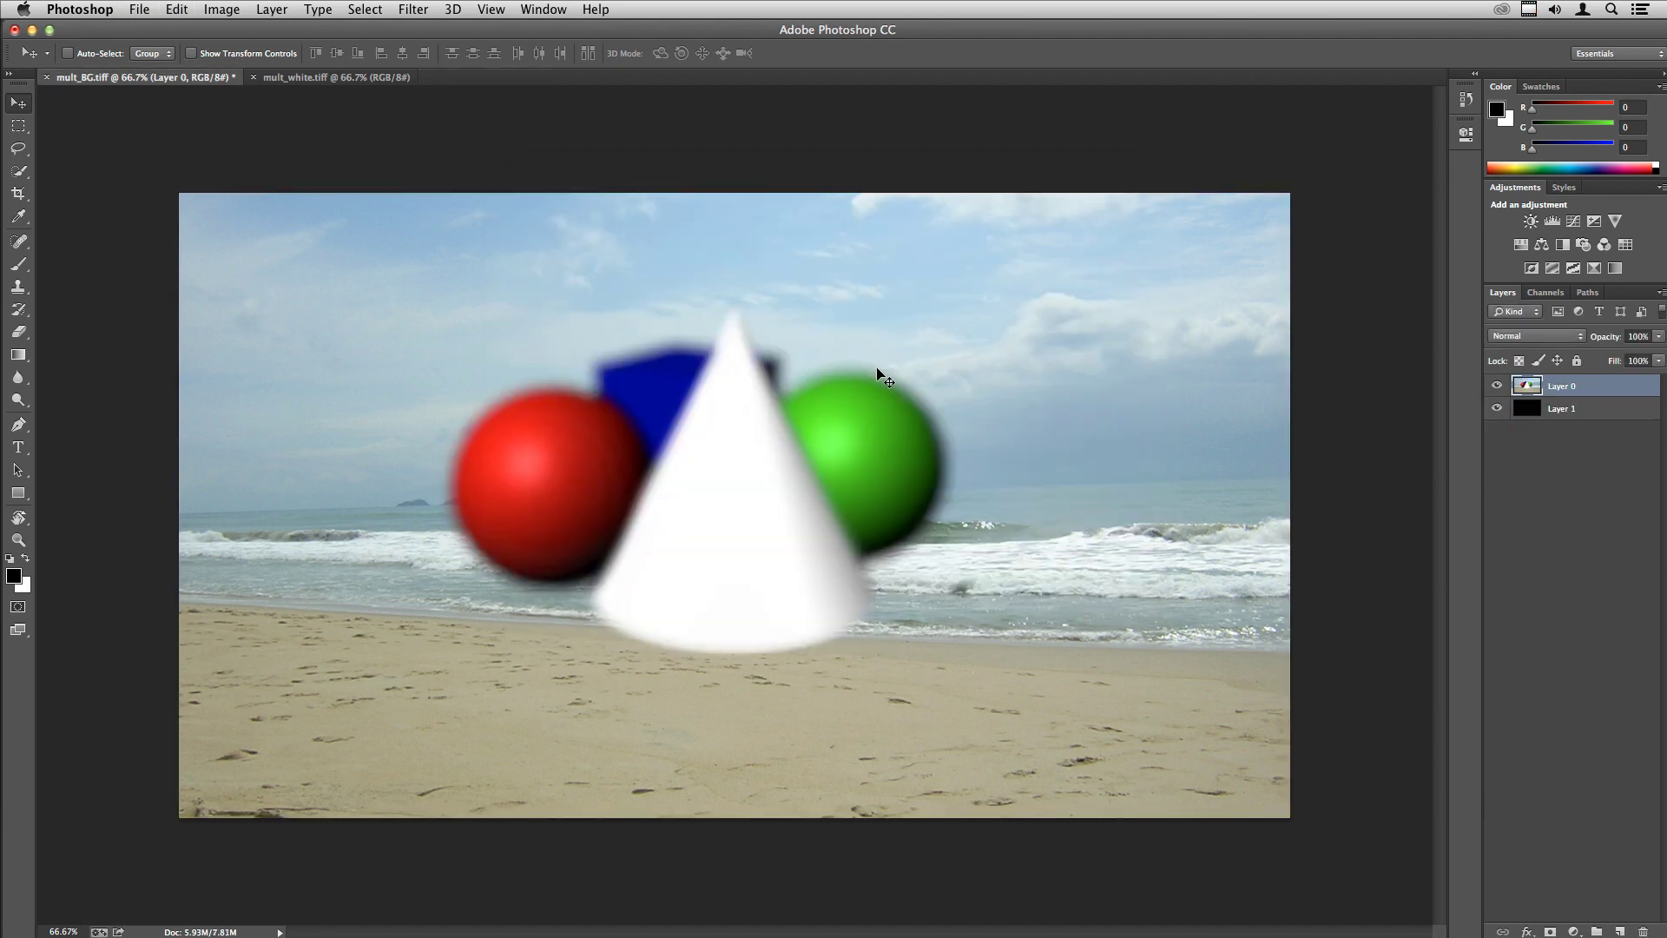
{"action": "key", "text": "ctrl+v"}
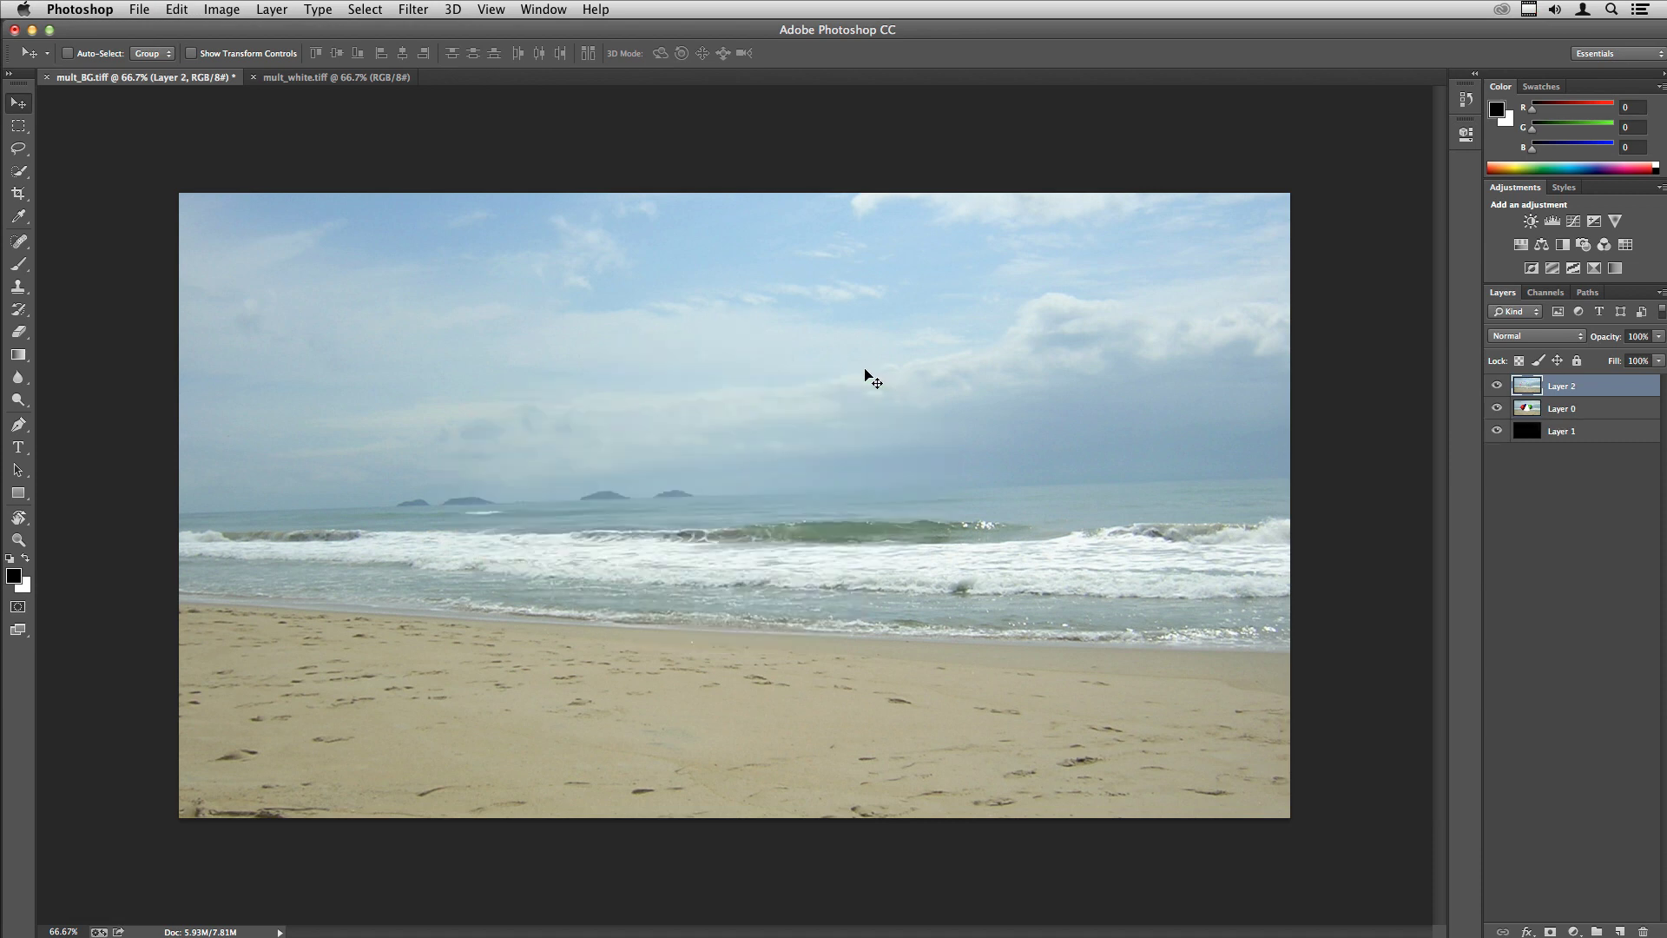
Step: Rename the pasted layer to 'bg' and hide it to reveal the shapes
{"action": "left_click", "coordinate": [1496, 386]}
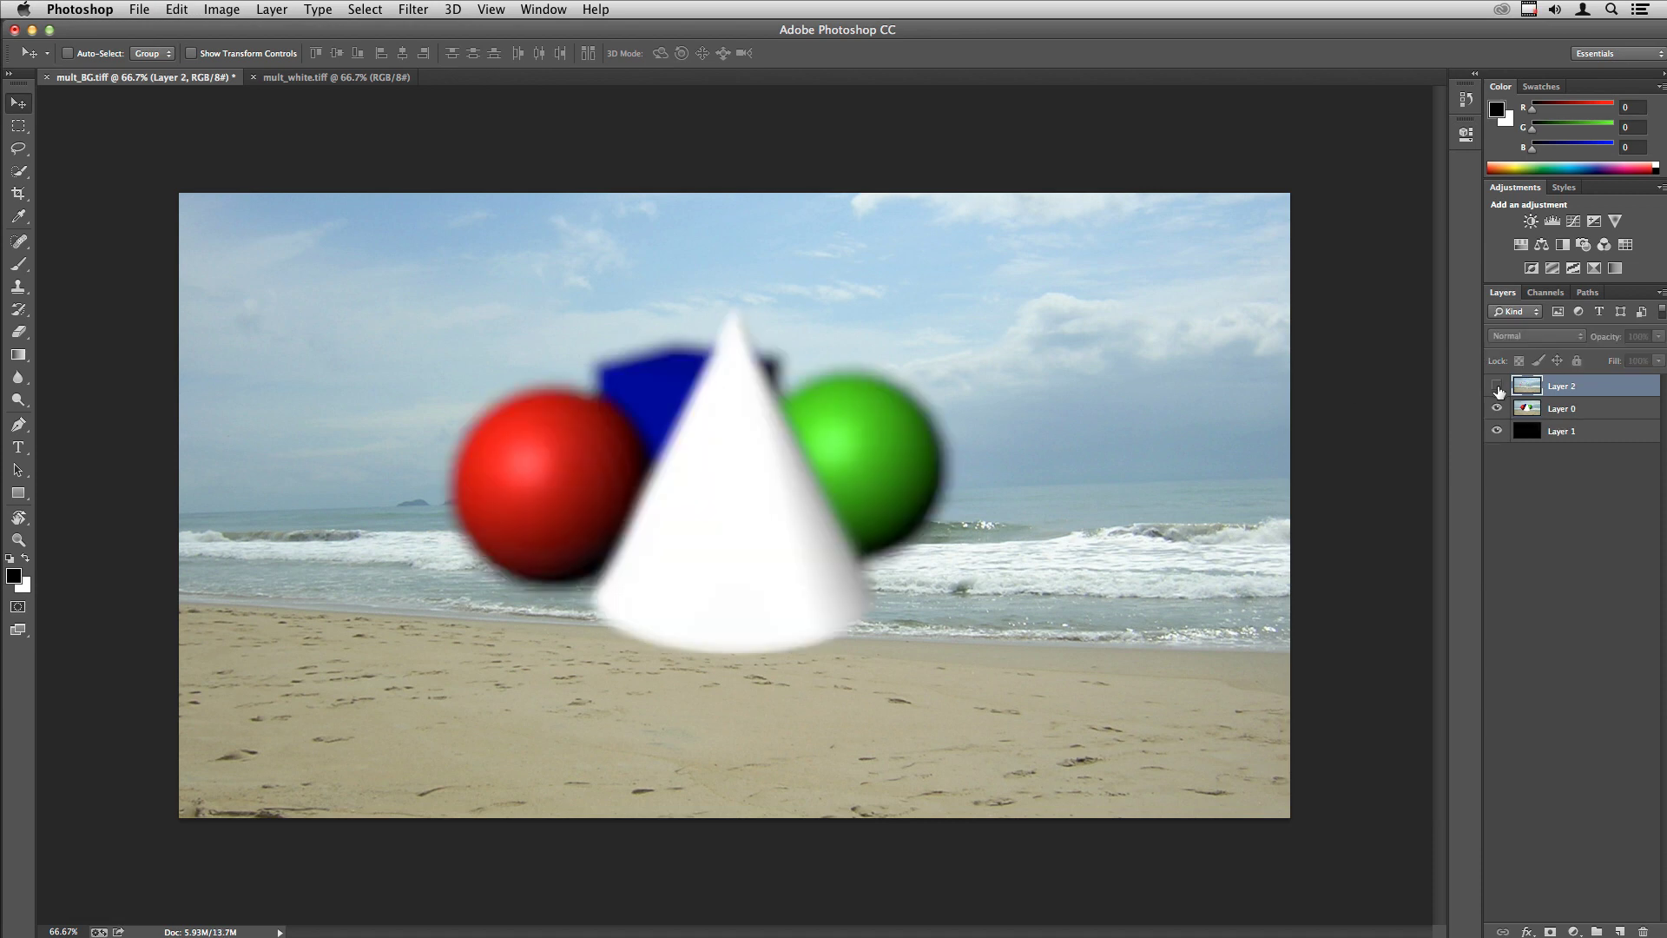
{"action": "double_click", "coordinate": [1560, 387]}
{"action": "type", "text": "bg"}
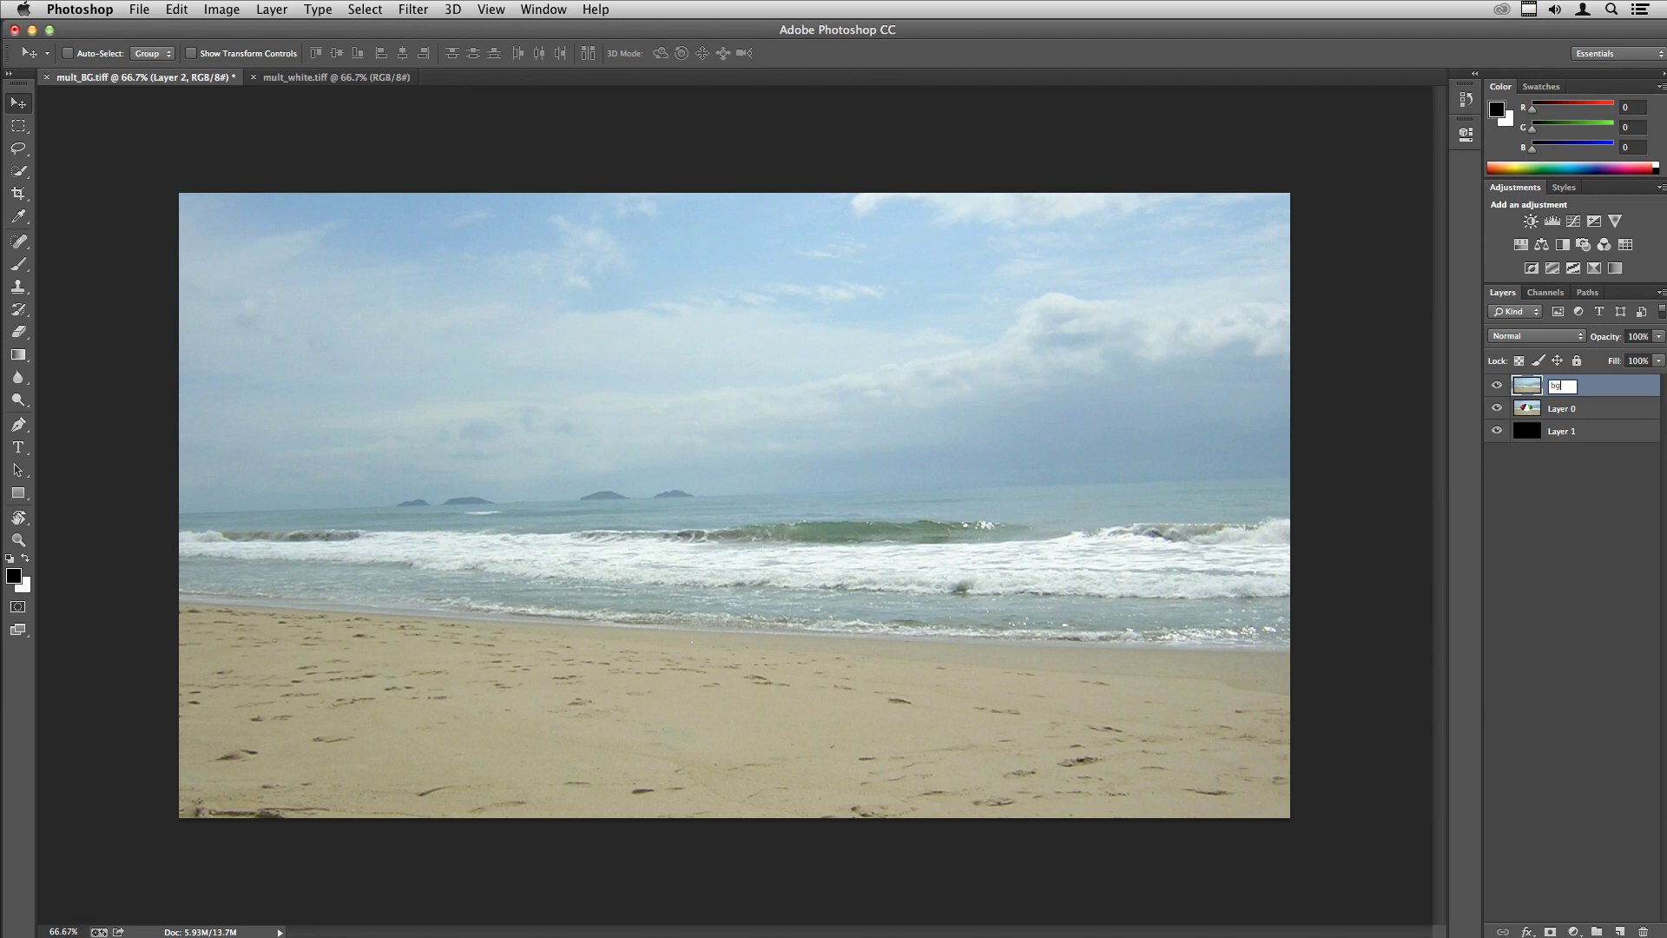
{"action": "key", "text": "Return"}
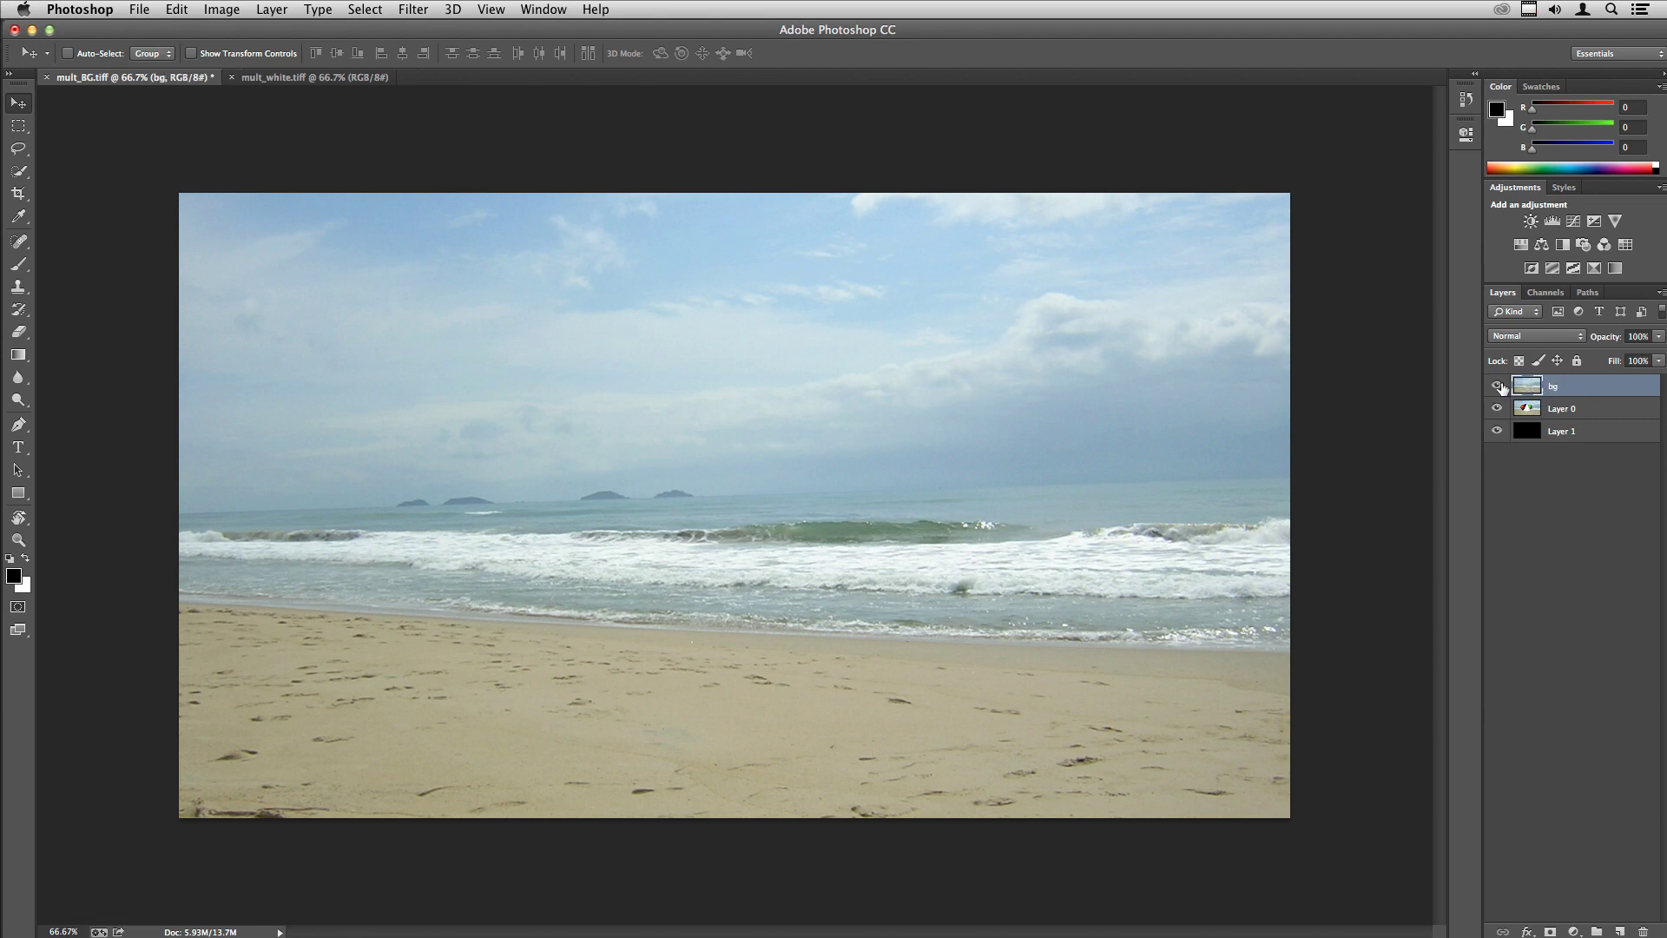
{"action": "left_click", "coordinate": [1496, 386]}
Step: Show bg again and convert the document to 32 Bits/Channel, choosing Don't Merge
{"action": "left_click", "coordinate": [1496, 385]}
{"action": "left_click", "coordinate": [236, 9]}
{"action": "mouse_move", "coordinate": [247, 29]}
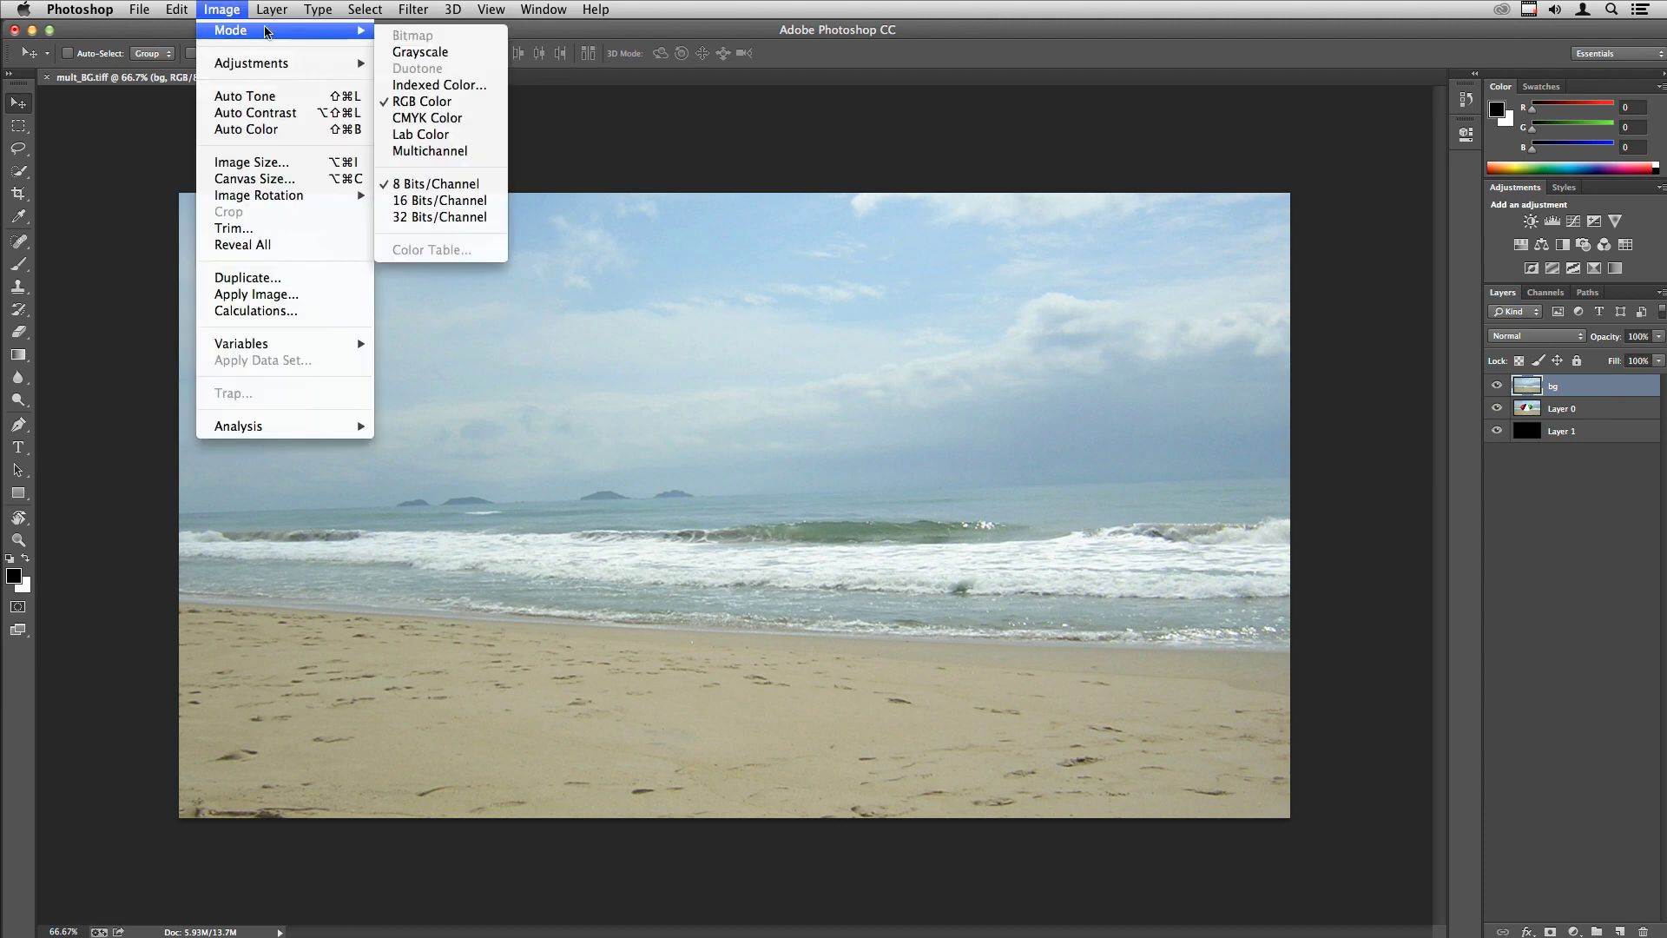
{"action": "left_click", "coordinate": [460, 218]}
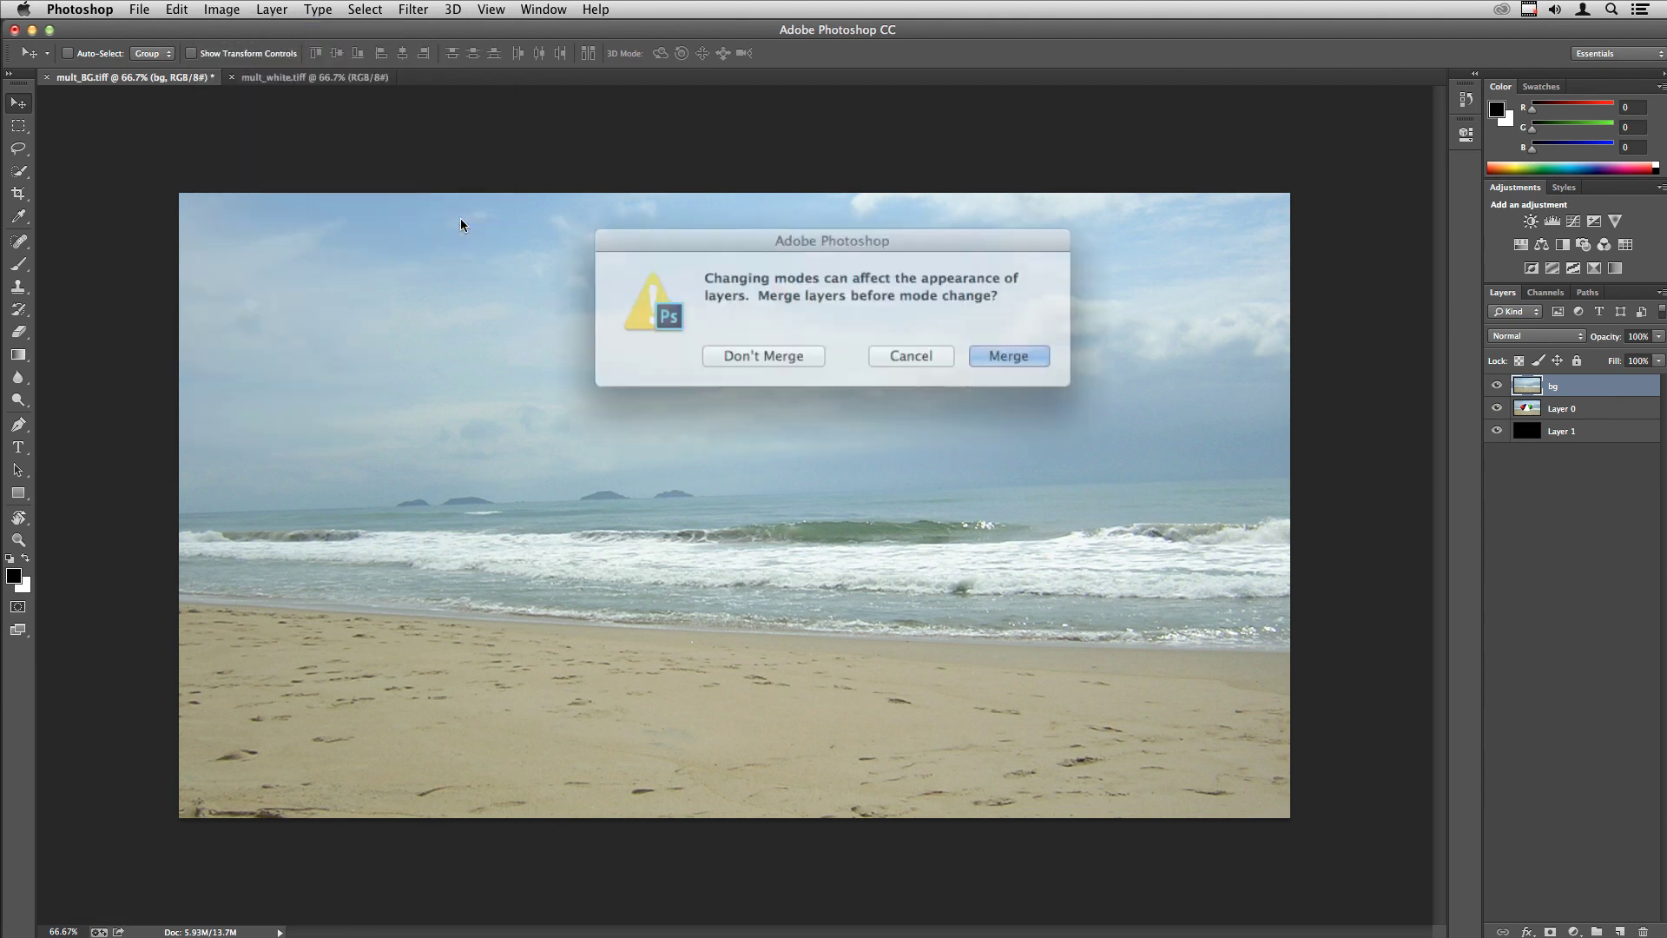
{"action": "left_click", "coordinate": [774, 349]}
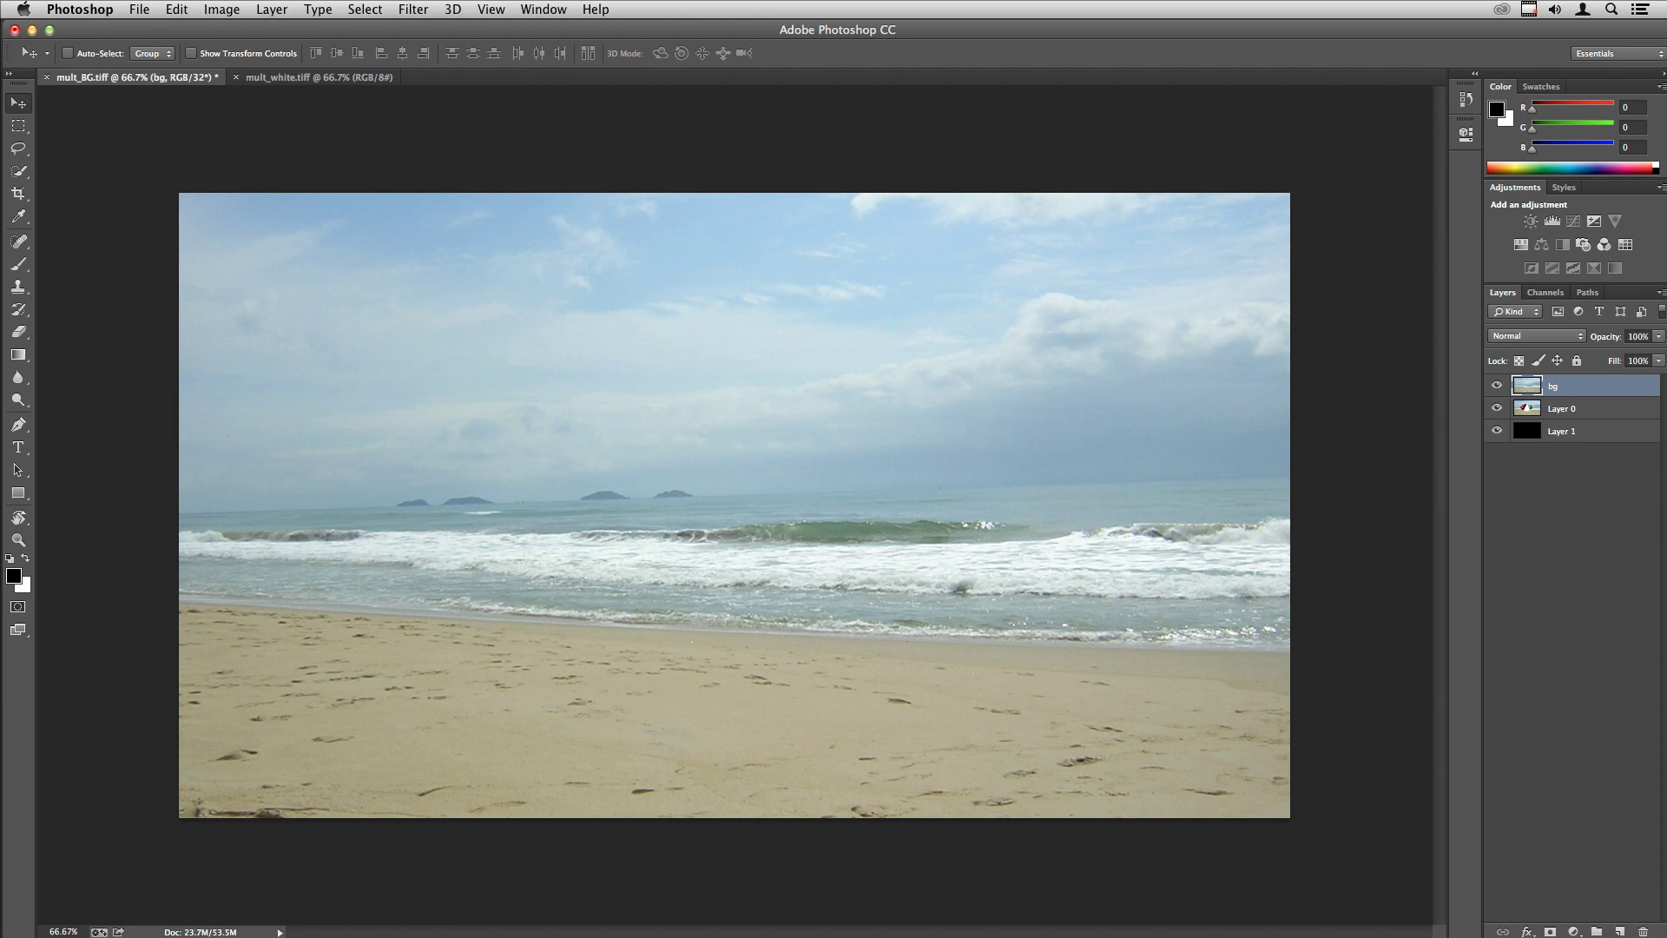
{"action": "left_click", "coordinate": [222, 9]}
Step: Apply Image to bg using inverted Alpha 1 with Multiply, then select Layer 0 too
{"action": "left_click", "coordinate": [265, 295]}
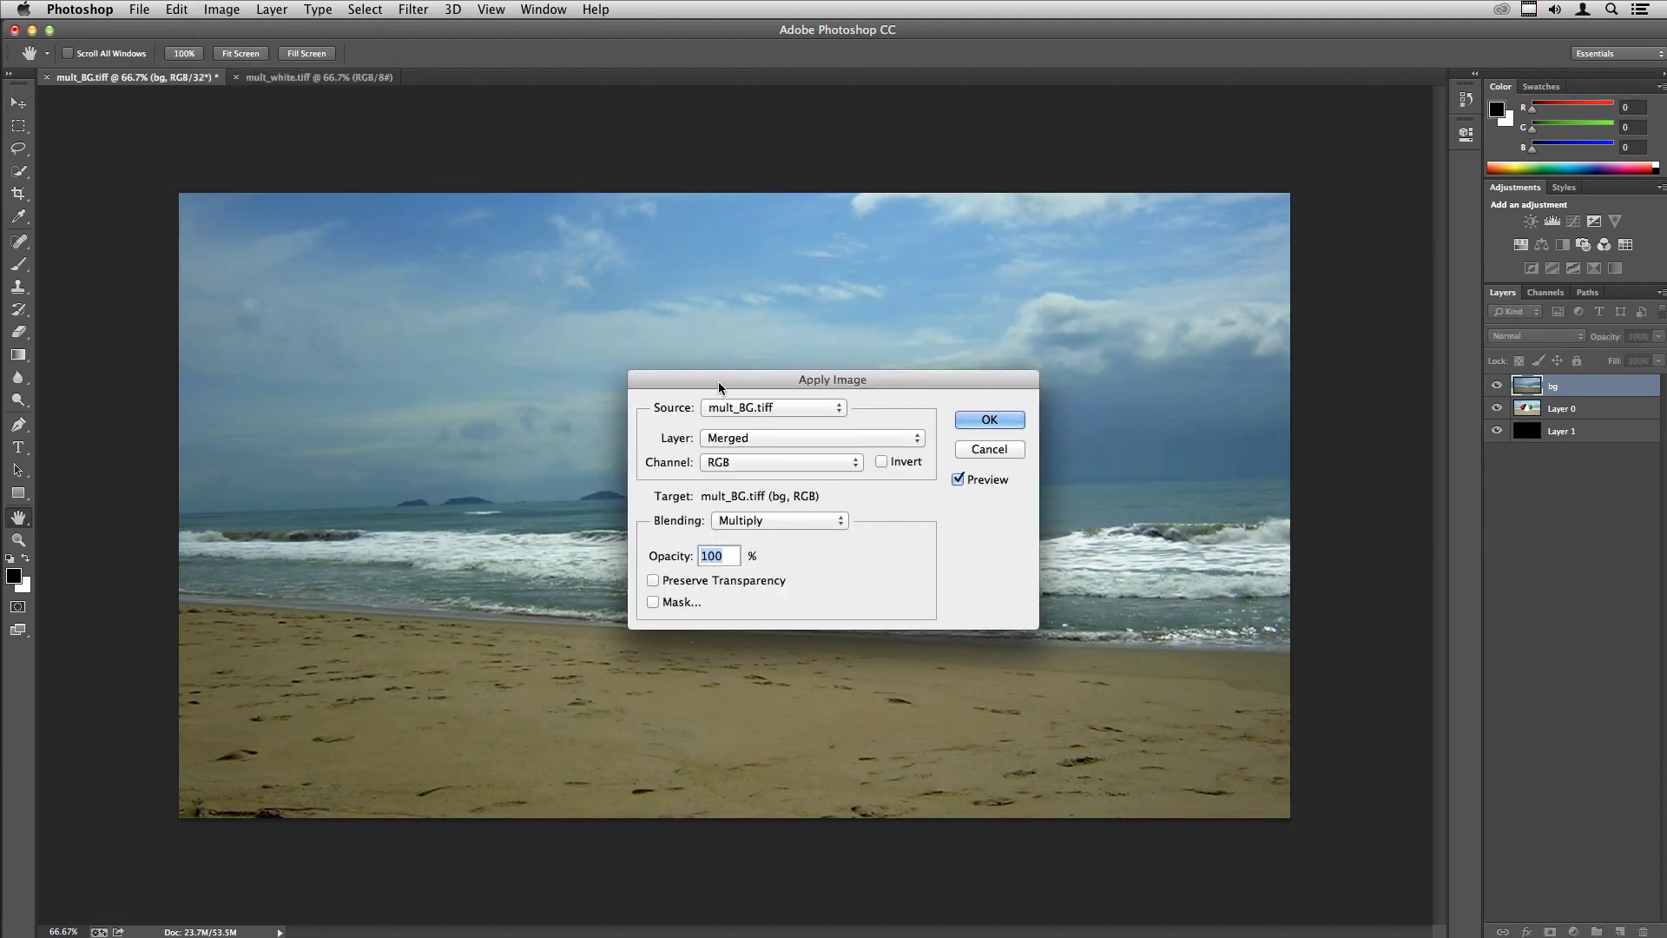
{"action": "left_click_drag", "start_coordinate": [717, 373], "coordinate": [638, 354]}
{"action": "left_click", "coordinate": [664, 407]}
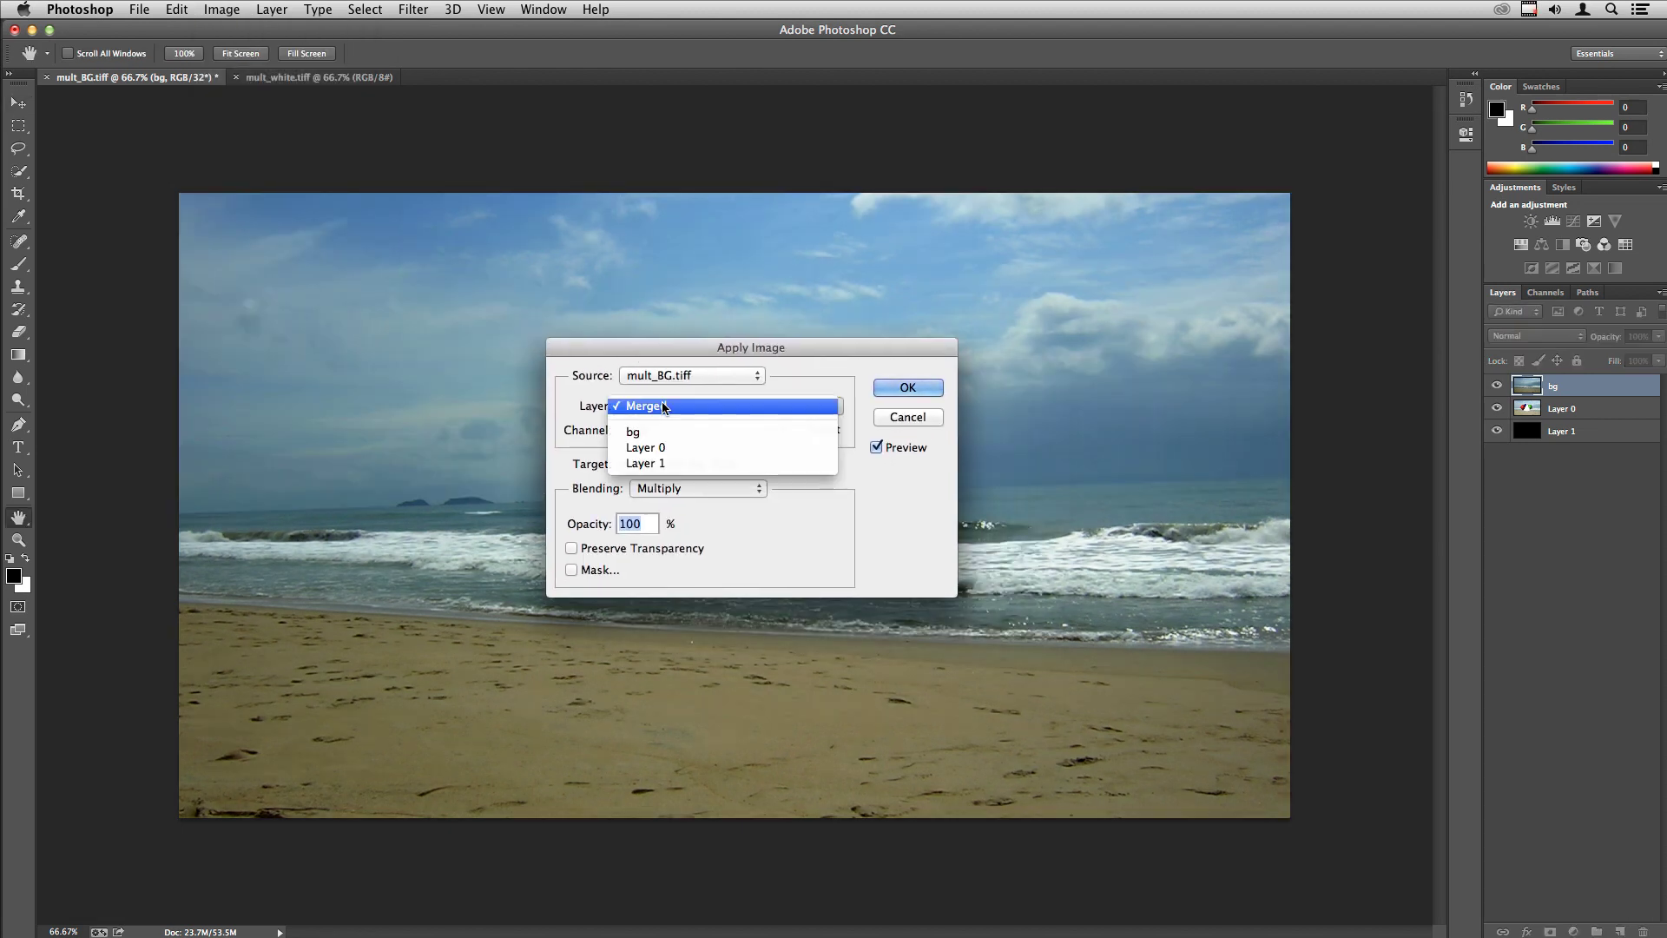
{"action": "left_click", "coordinate": [634, 435]}
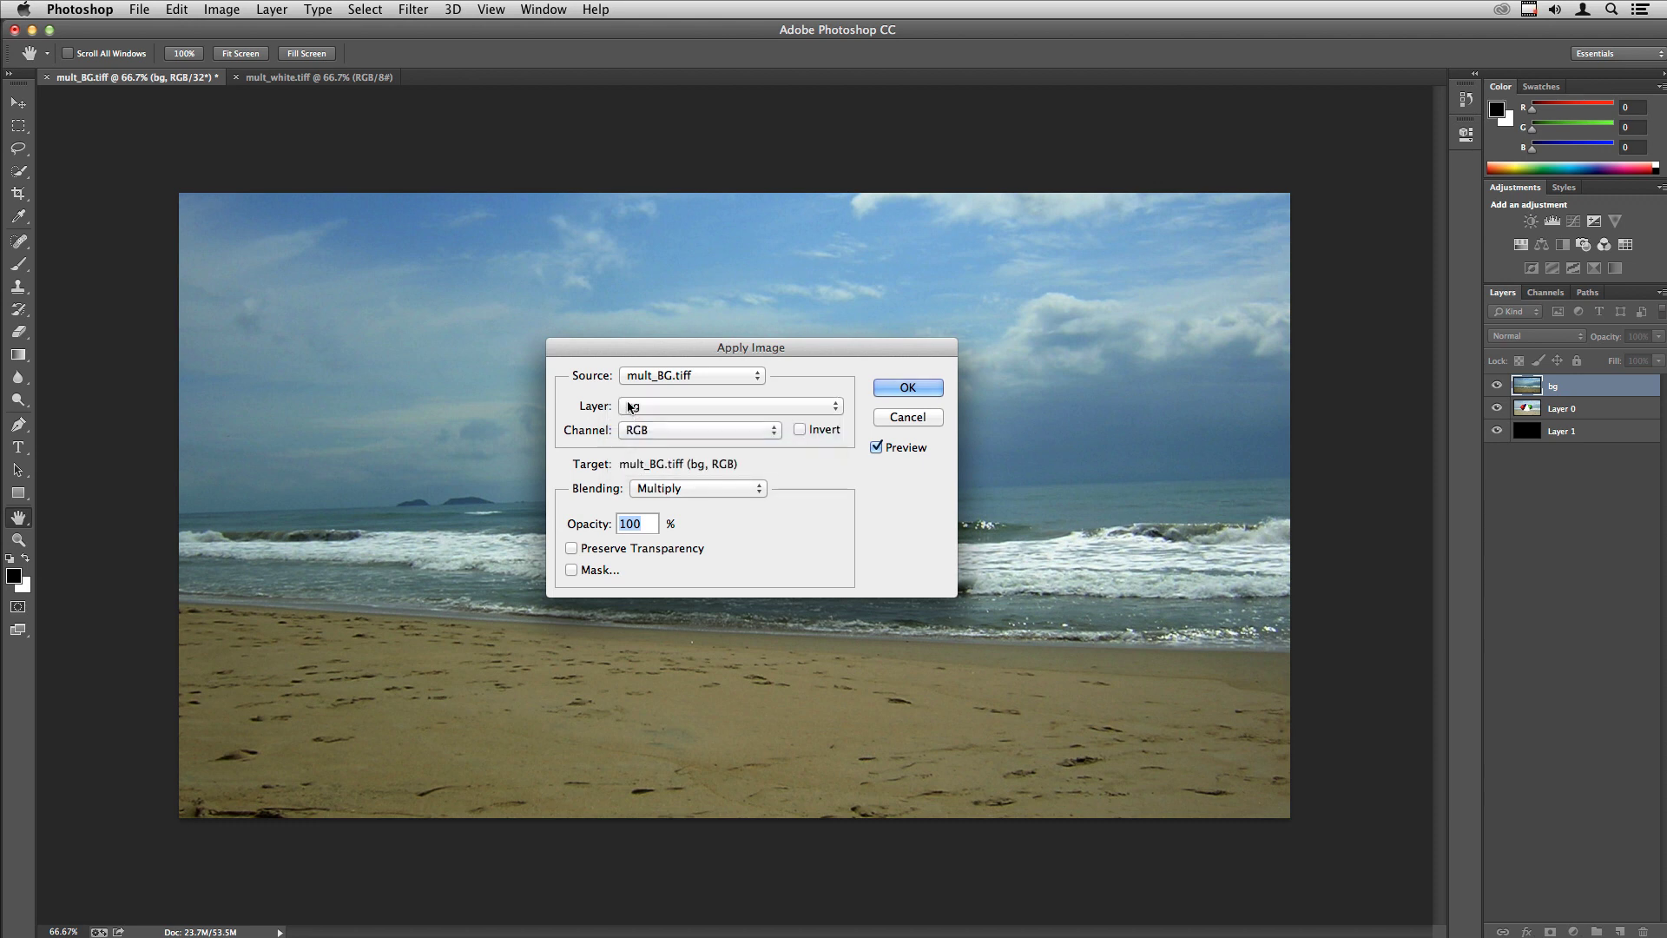
{"action": "left_click", "coordinate": [642, 431]}
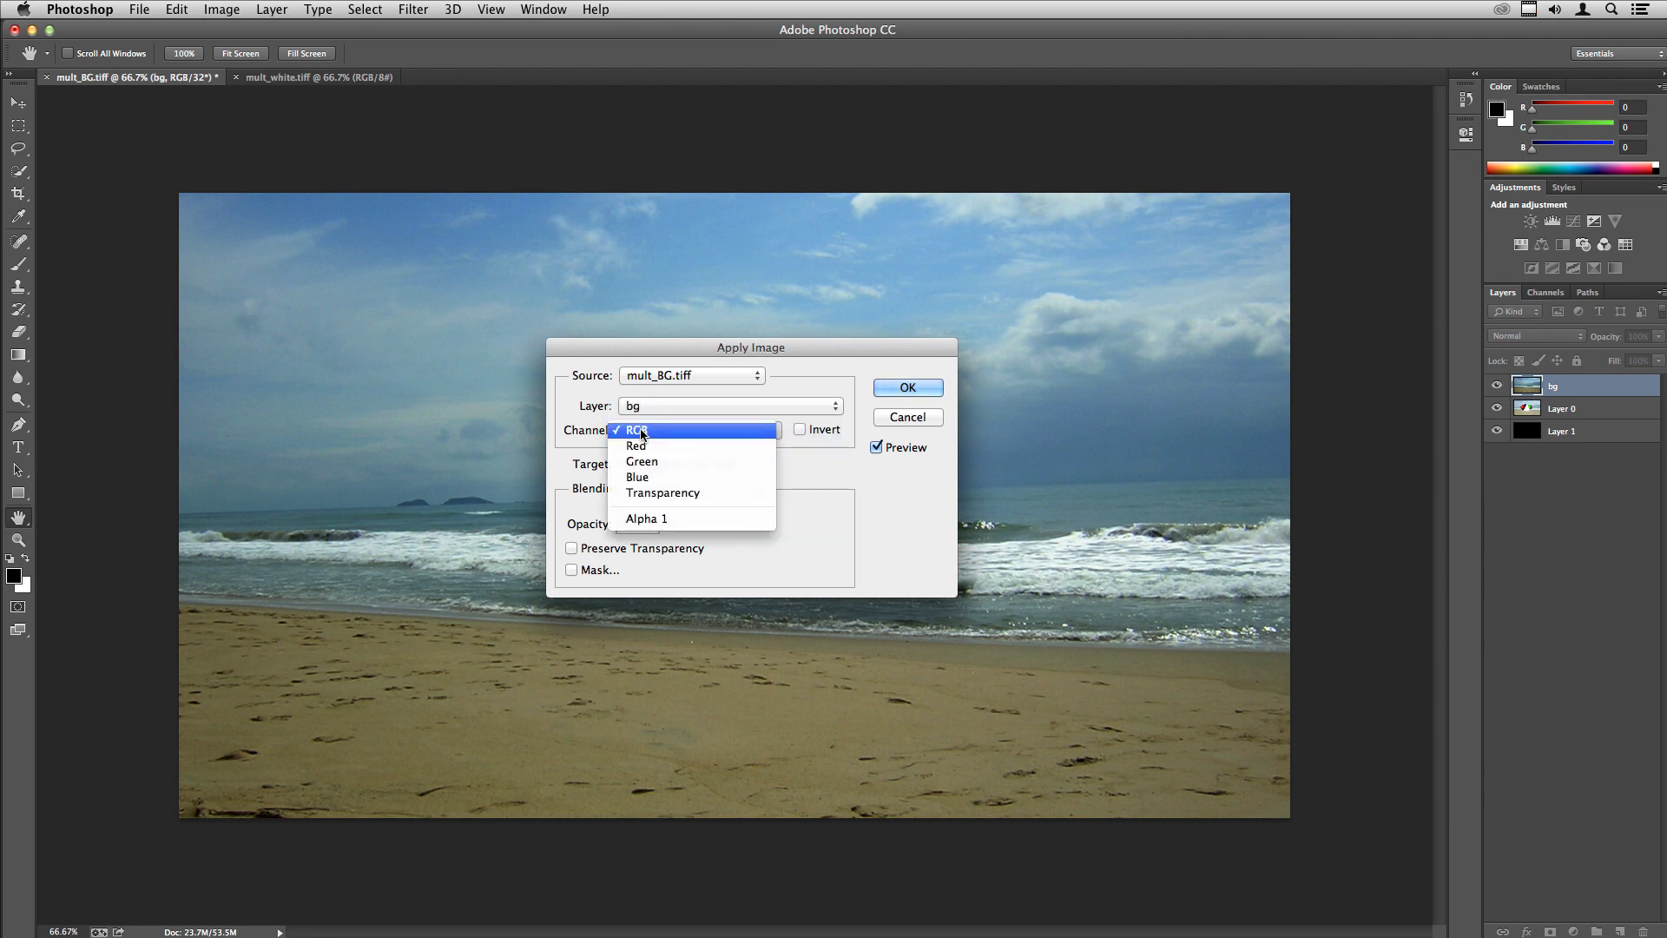
{"action": "left_click", "coordinate": [647, 518]}
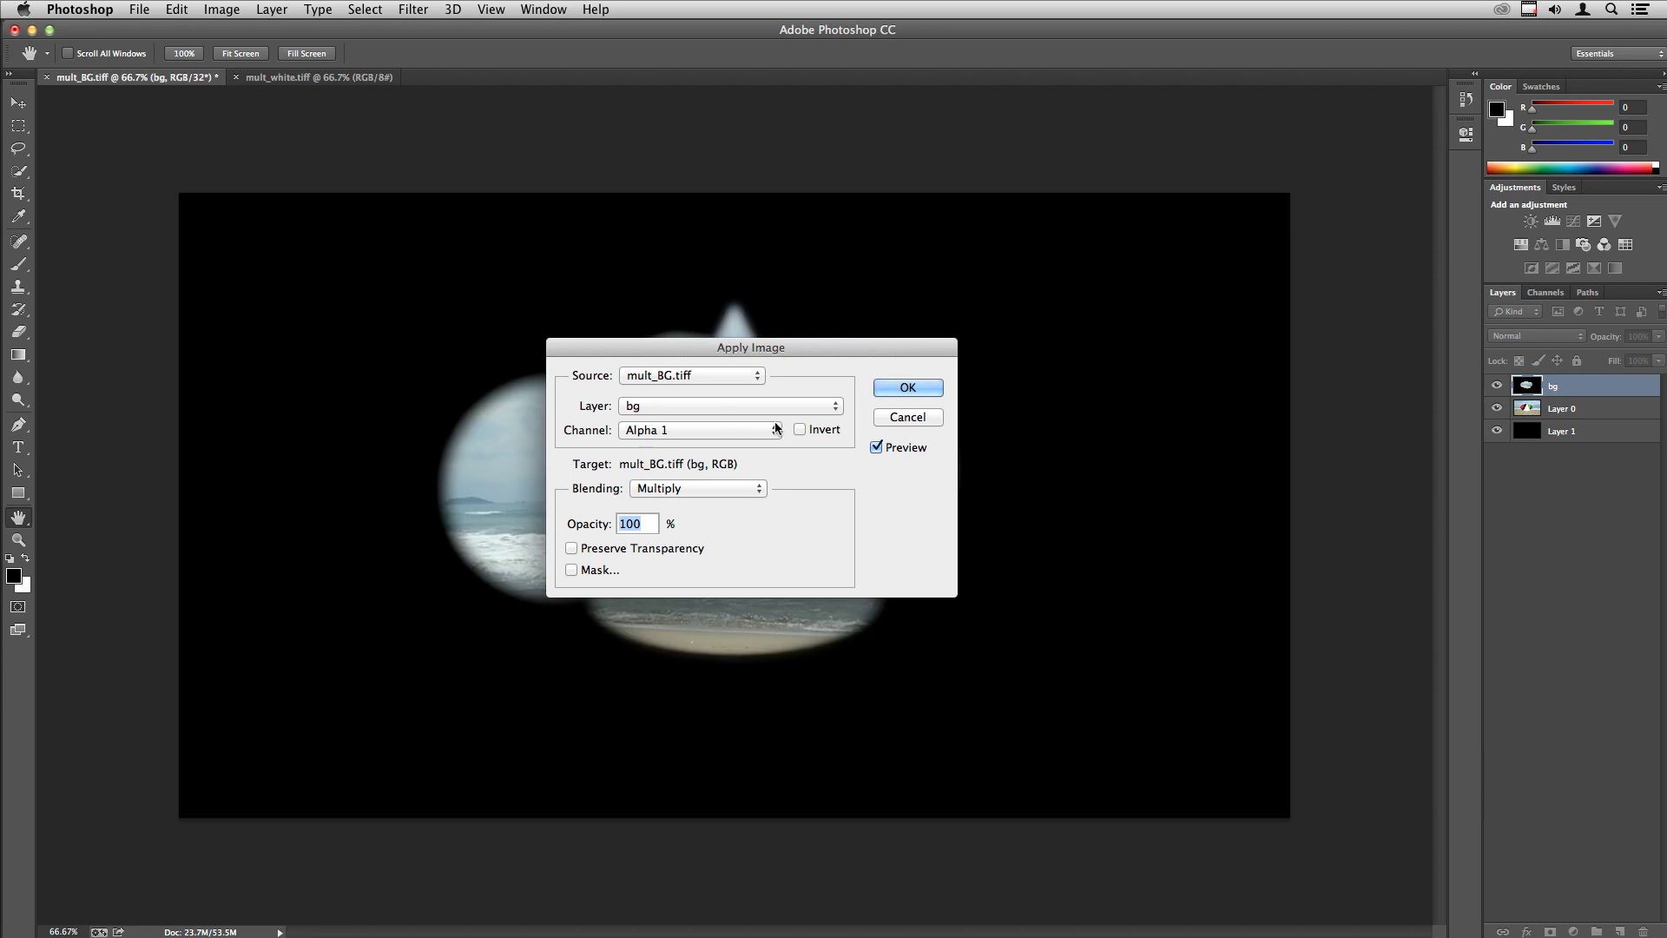
{"action": "left_click", "coordinate": [804, 429]}
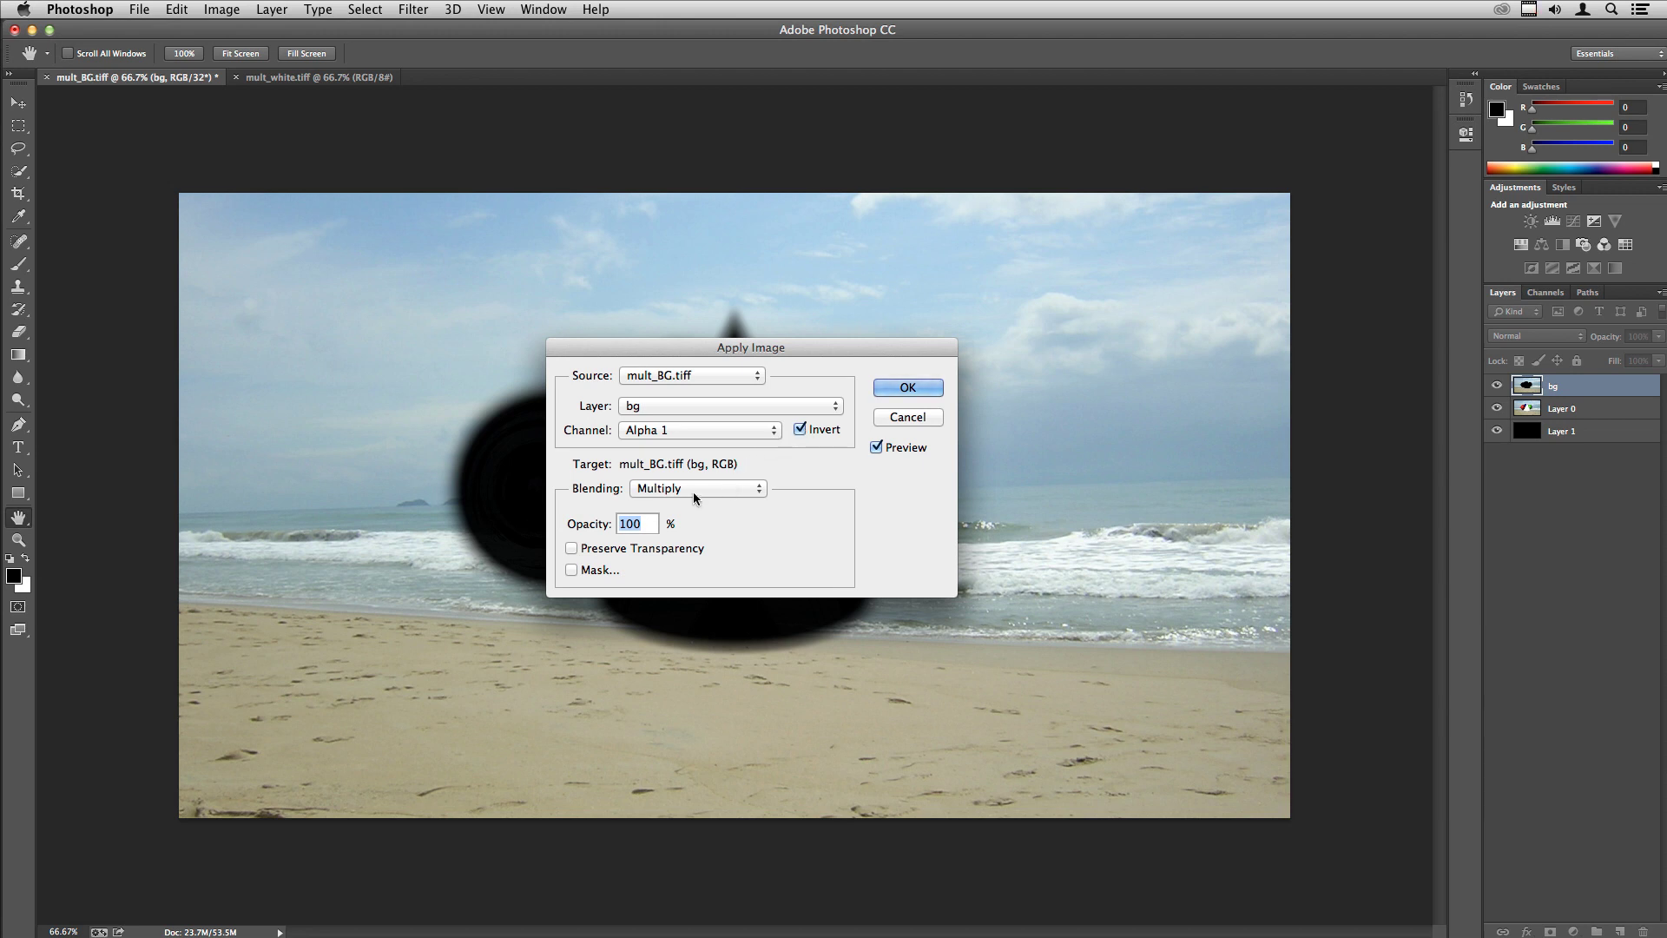
{"action": "left_click", "coordinate": [907, 388]}
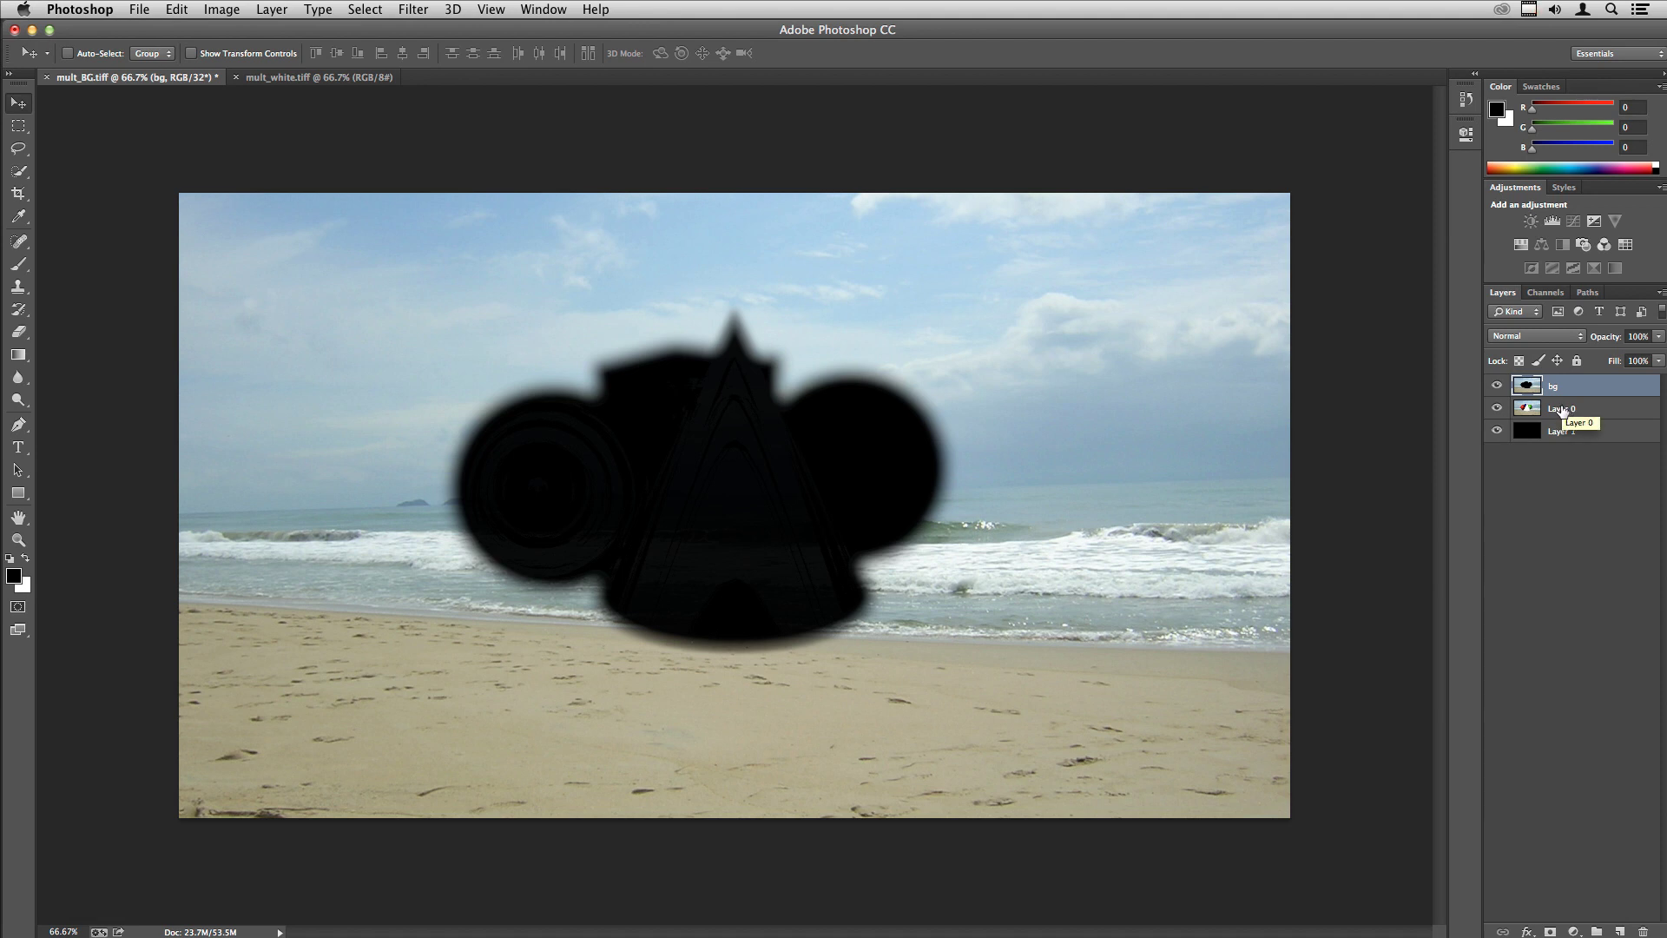
{"action": "left_click", "coordinate": [1562, 410], "text": "shift"}
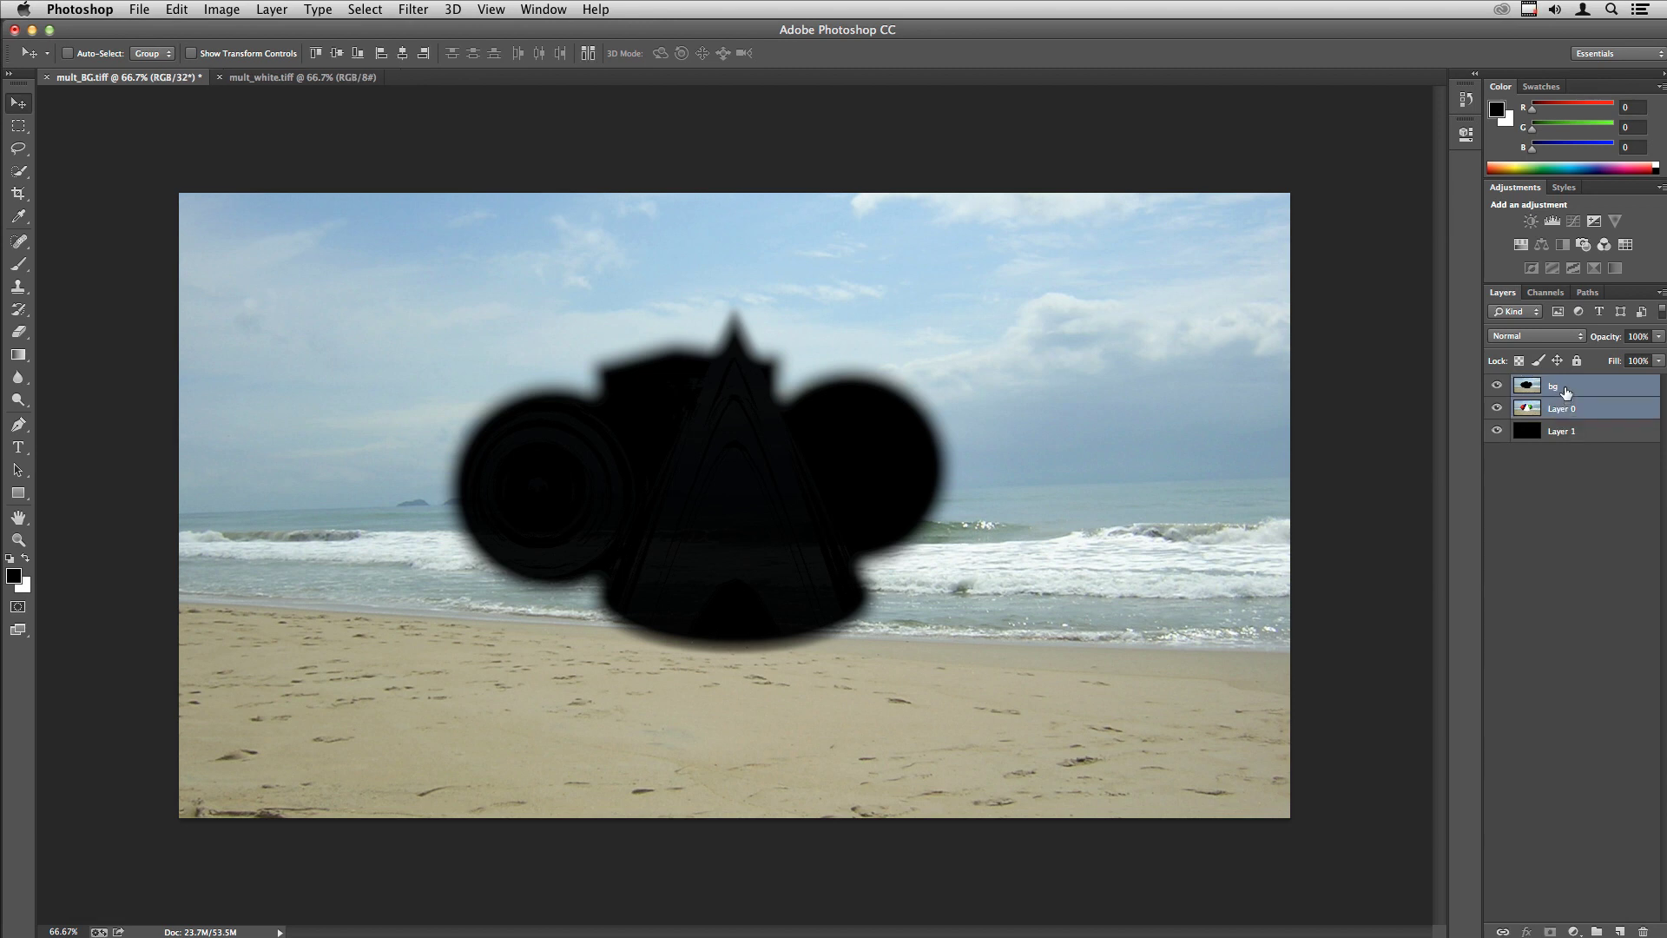
Step: Duplicate bg and Layer 0, then hide the original bg, Layer 0 and Layer 1
{"action": "right_click", "coordinate": [1566, 393]}
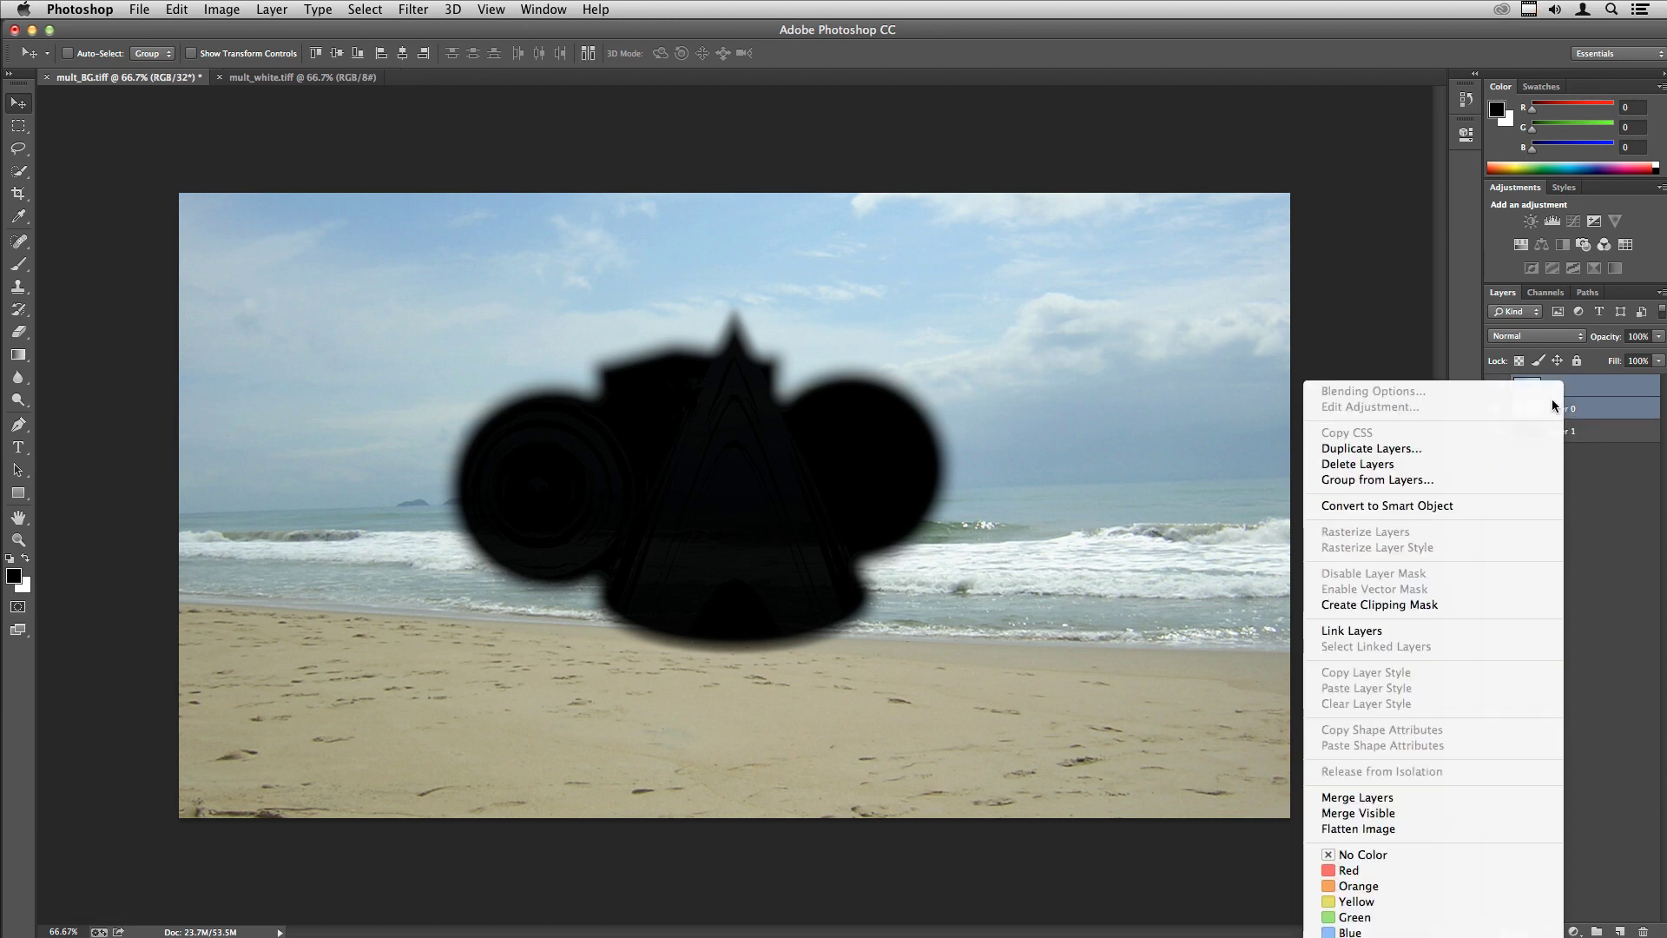
{"action": "left_click", "coordinate": [1455, 449]}
{"action": "key", "text": "Return"}
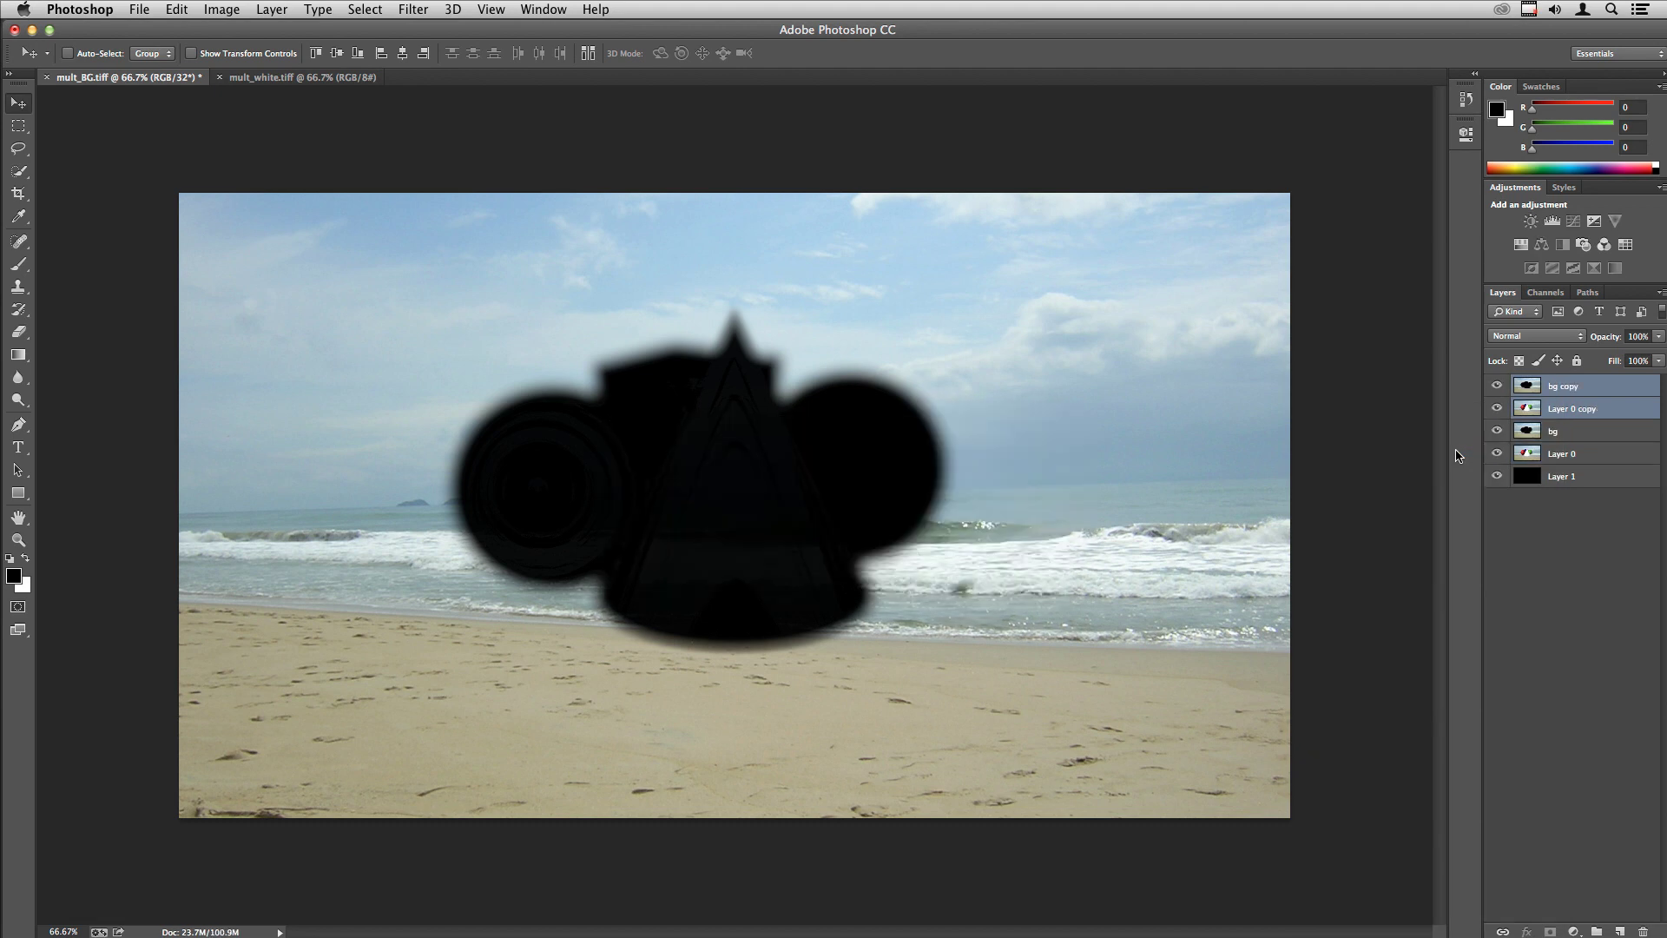
{"action": "left_click", "coordinate": [1497, 431]}
{"action": "left_click_drag", "start_coordinate": [1498, 453], "coordinate": [1498, 476]}
{"action": "left_click", "coordinate": [1532, 531]}
Step: Set bg copy's blend mode to Subtract and select it together with Layer 0 copy
{"action": "left_click", "coordinate": [1567, 385]}
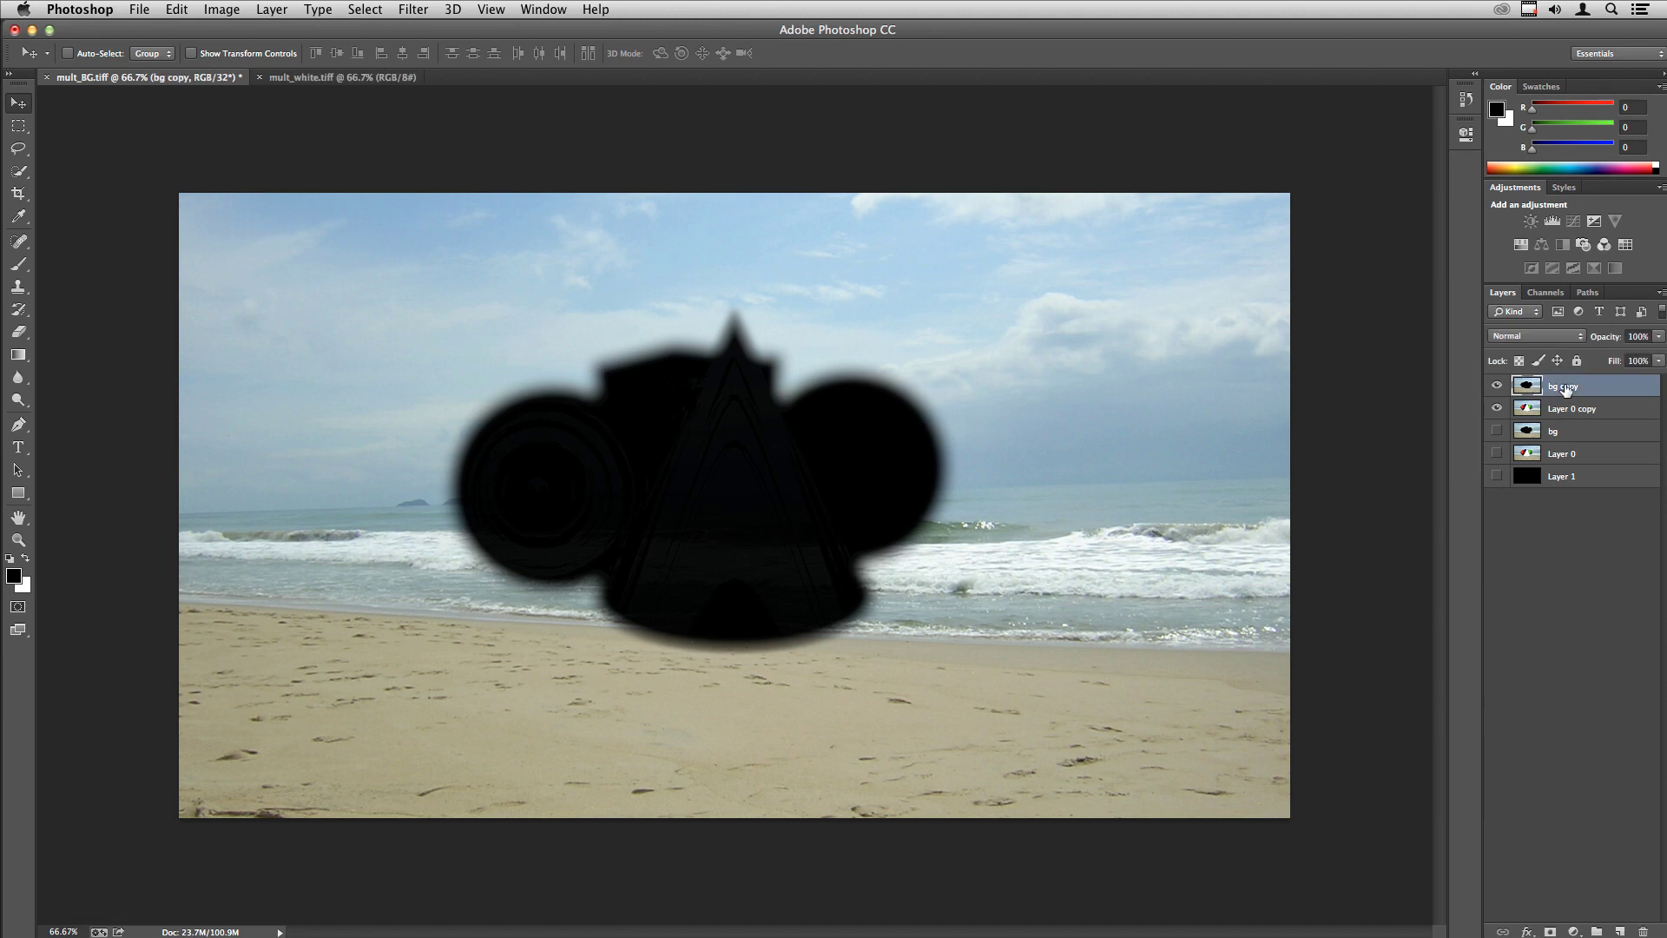
{"action": "left_click", "coordinate": [1535, 339]}
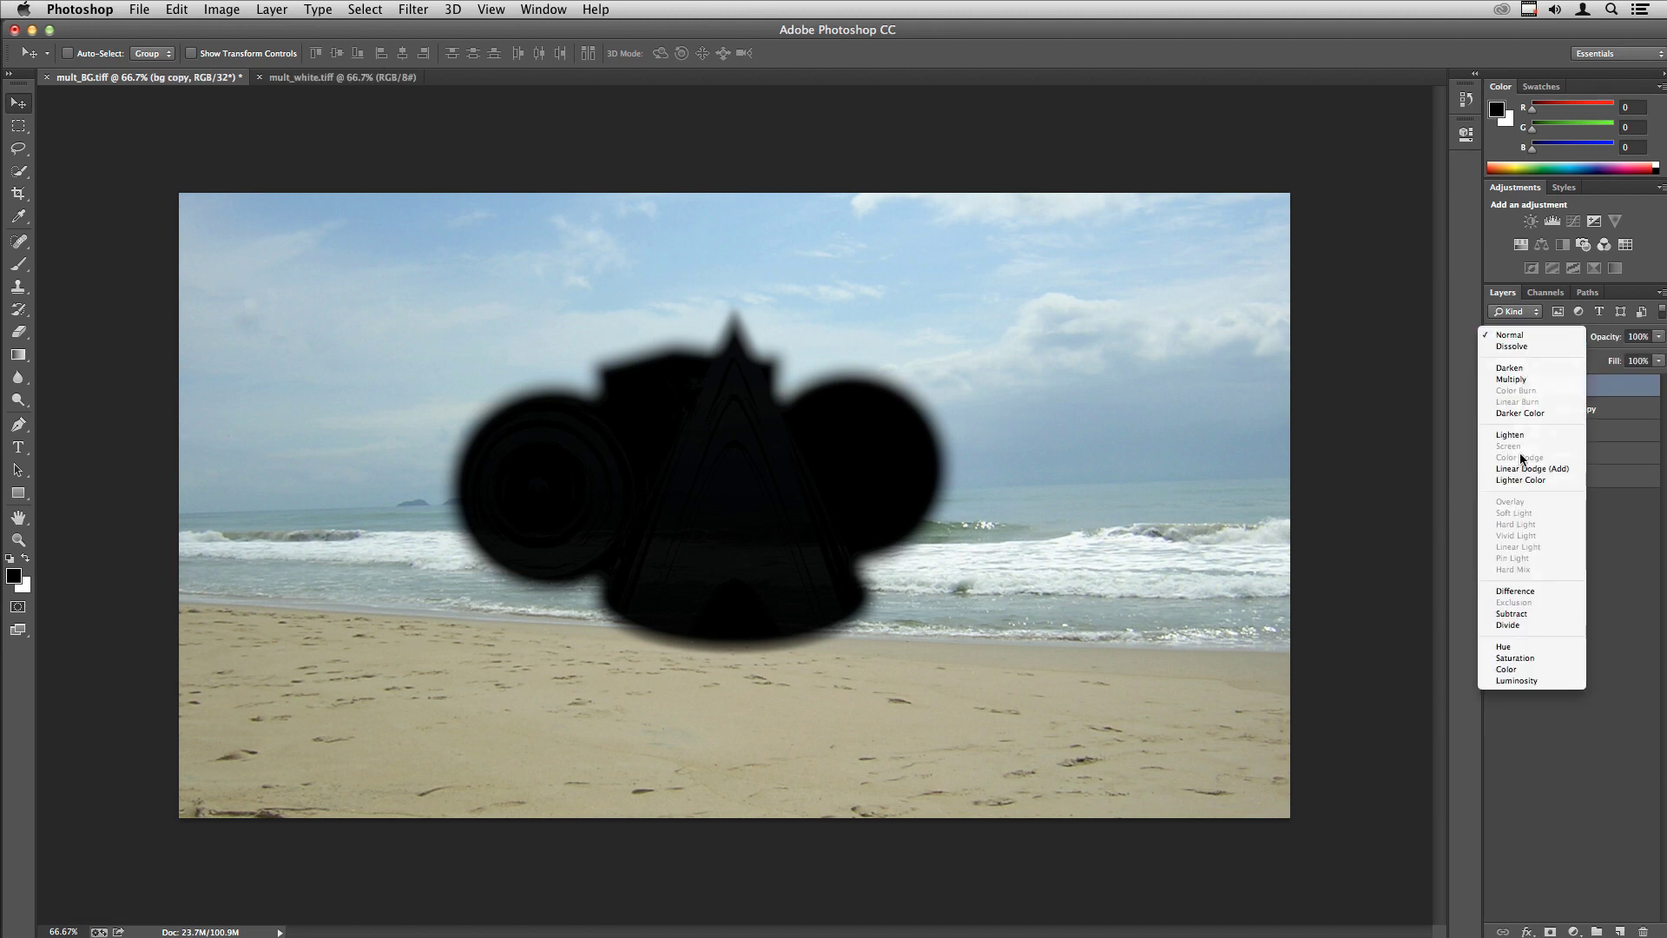
{"action": "left_click", "coordinate": [1540, 612]}
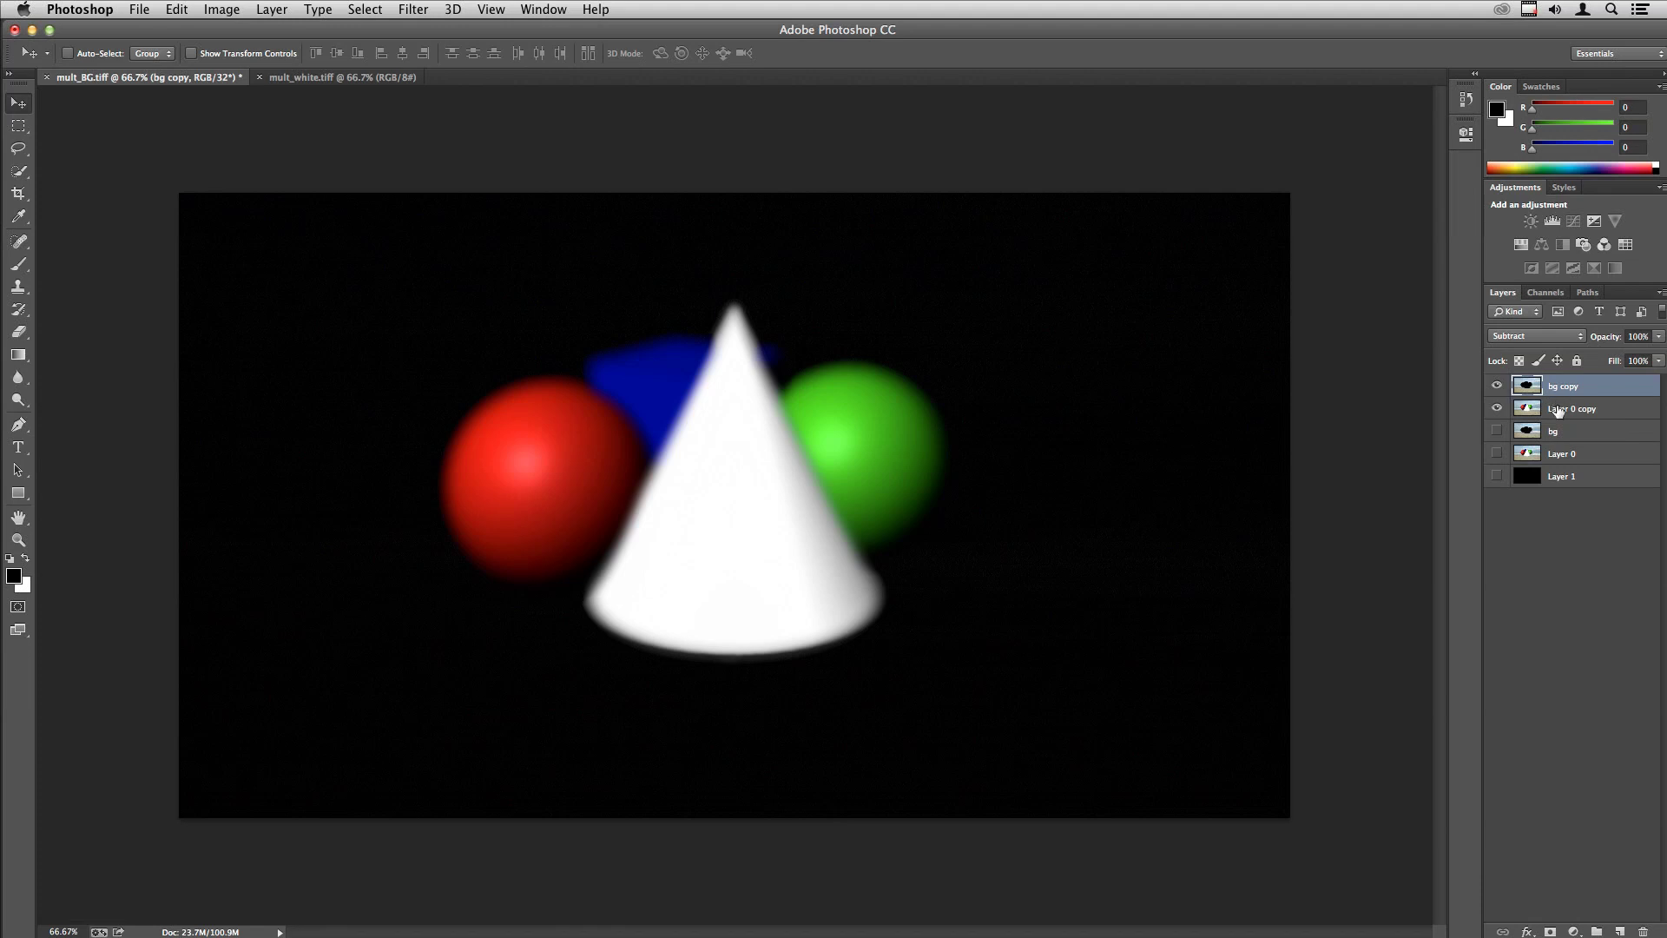
{"action": "left_click", "coordinate": [1558, 411]}
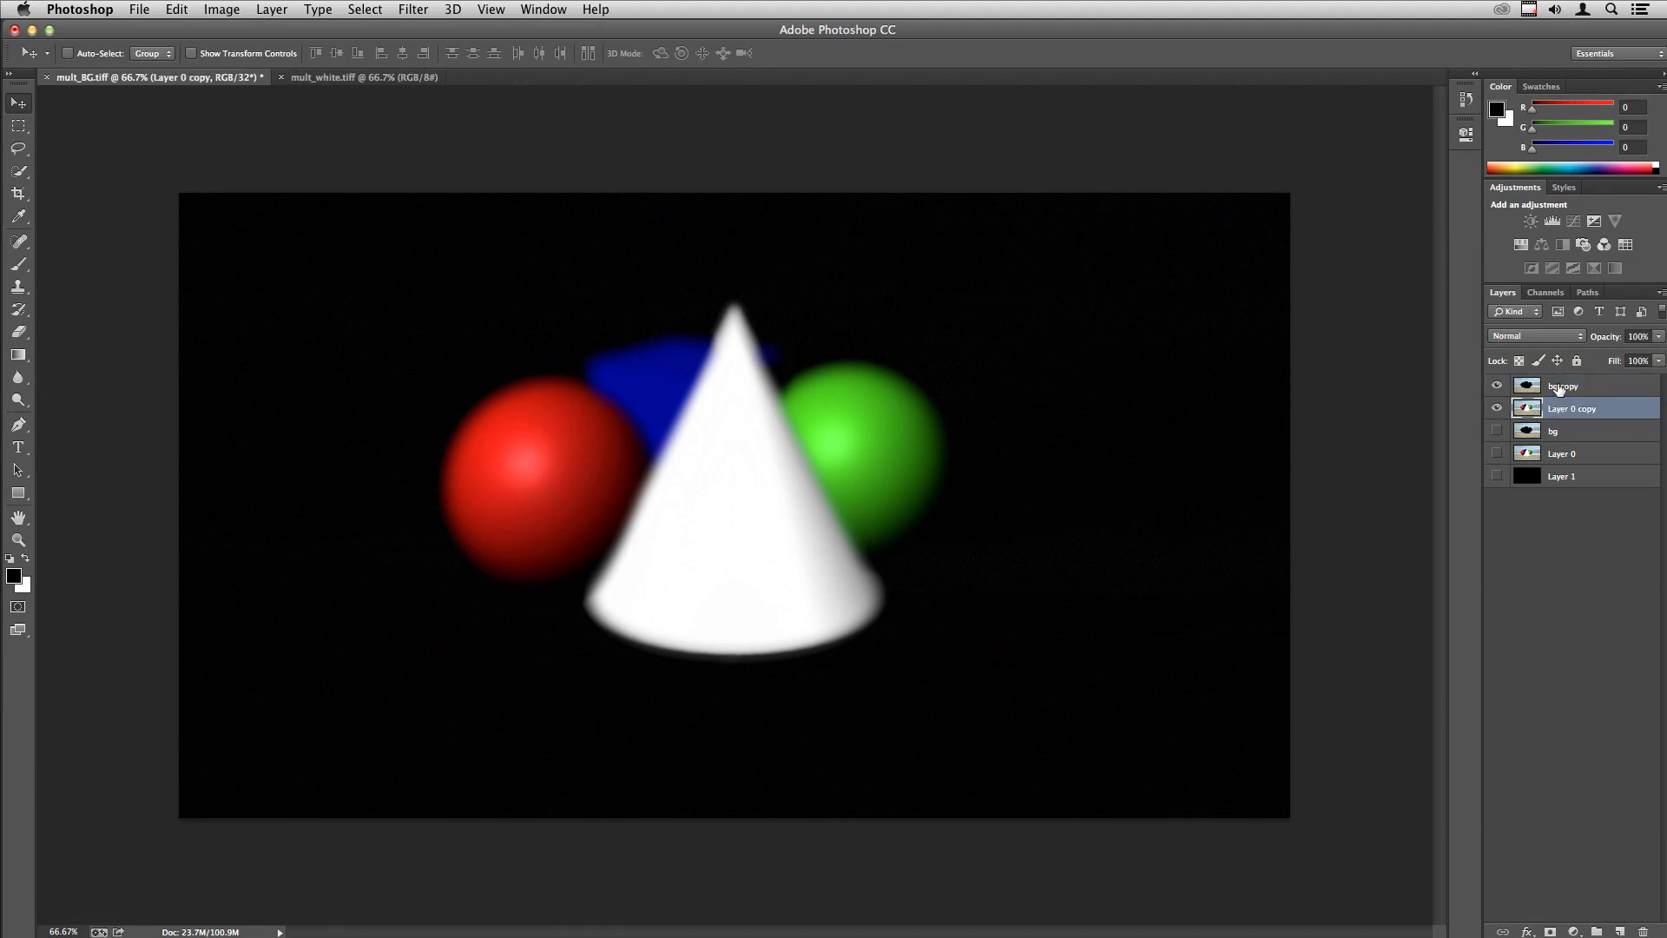
{"action": "left_click", "coordinate": [1558, 387], "text": "shift"}
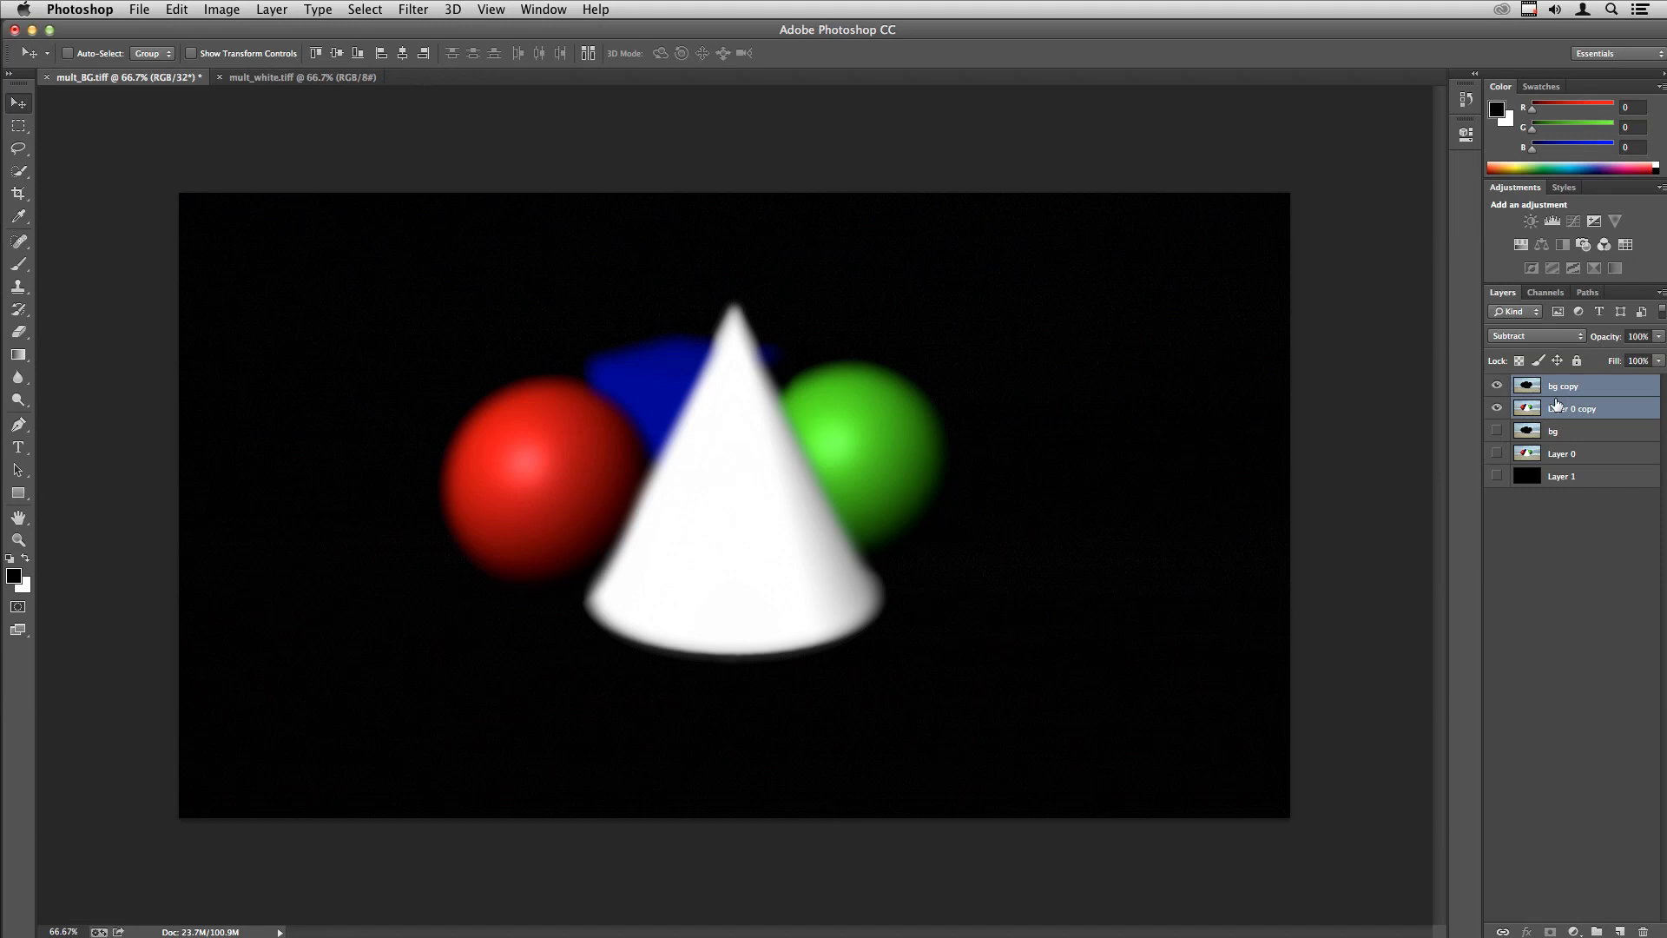
Step: Merge bg copy and Layer 0 copy into a single layer named 'result'
{"action": "left_click", "coordinate": [1660, 294]}
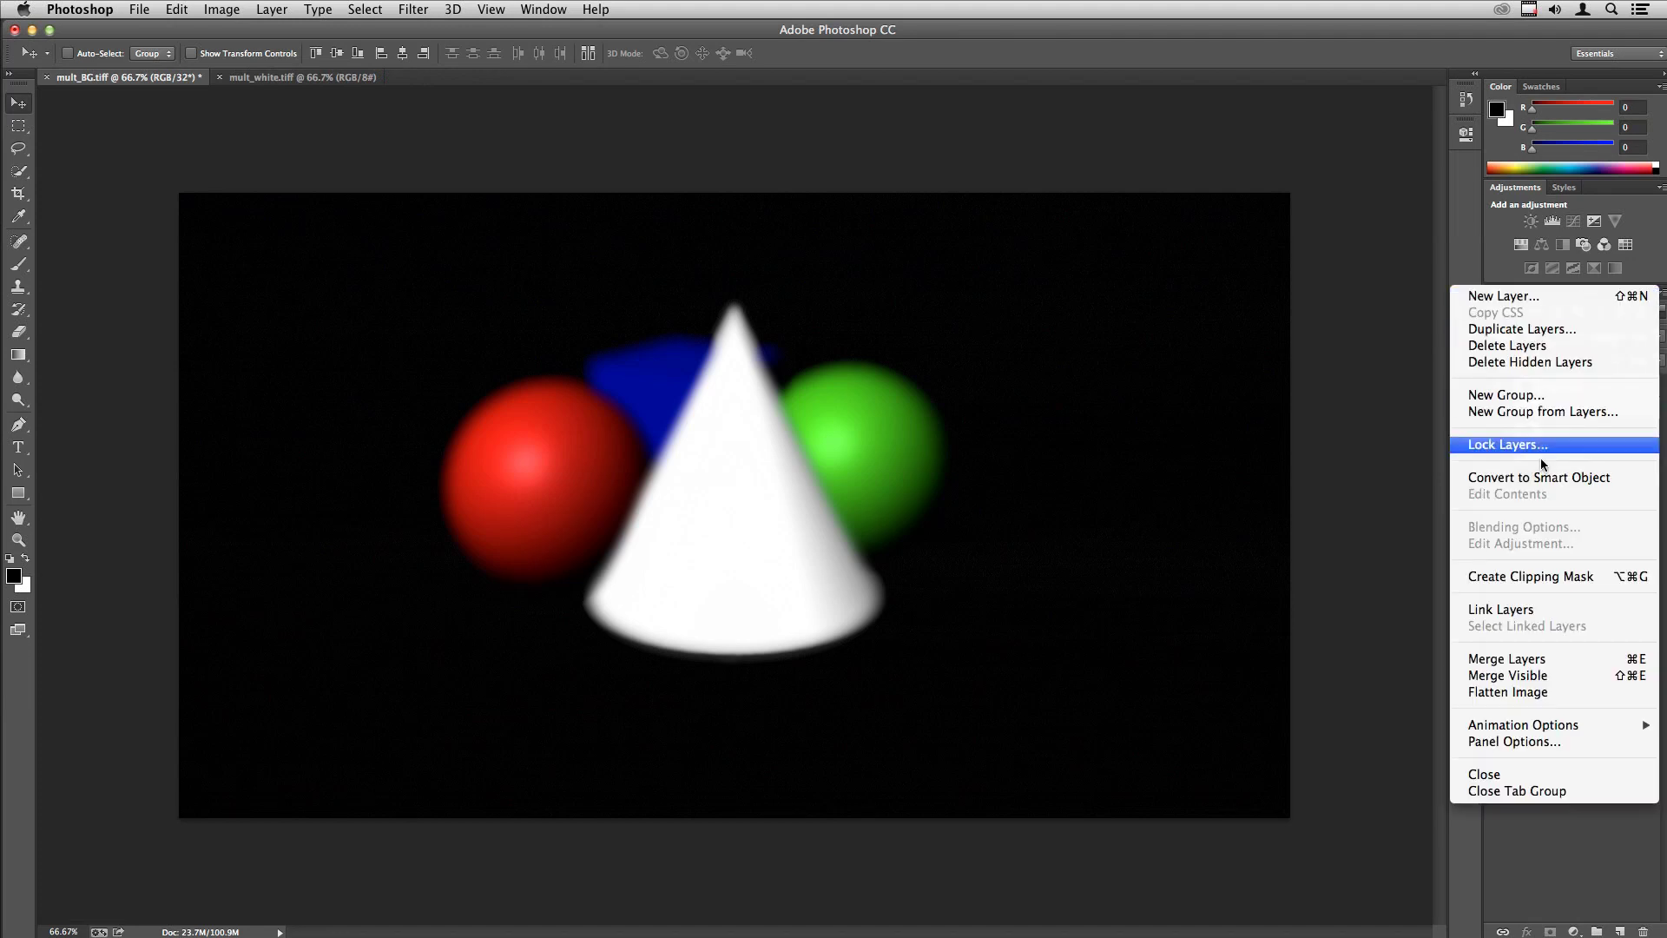
{"action": "left_click", "coordinate": [1516, 661]}
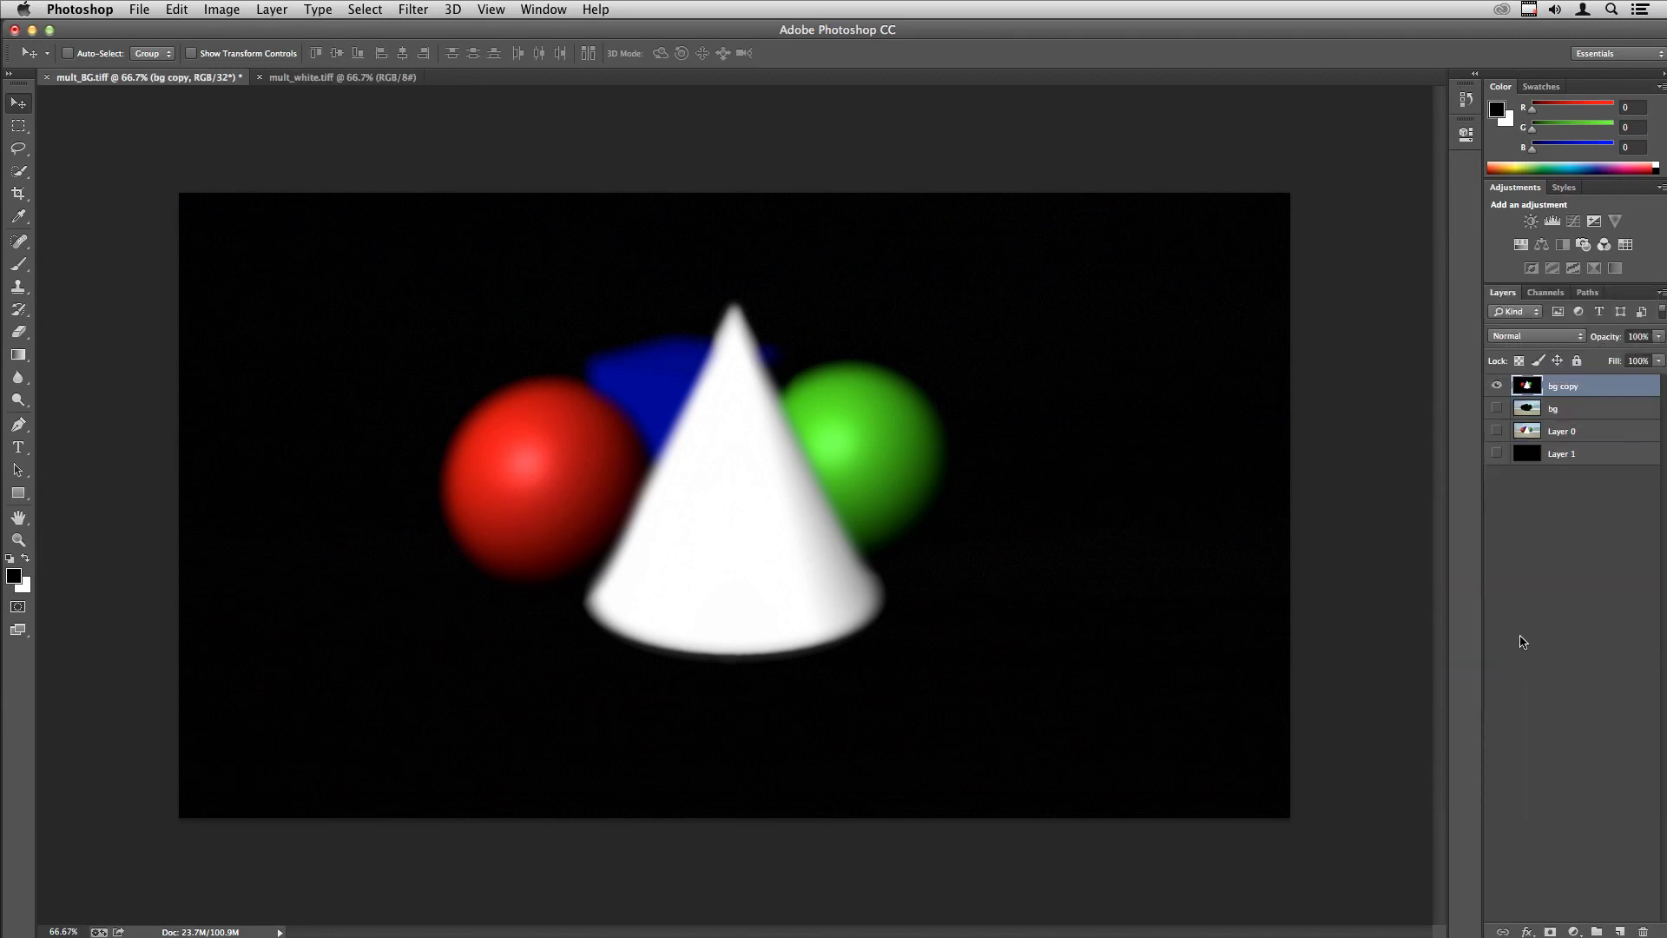
{"action": "double_click", "coordinate": [1563, 389]}
{"action": "key", "text": "BackSpace"}
{"action": "type", "text": "result"}
{"action": "key", "text": "Return"}
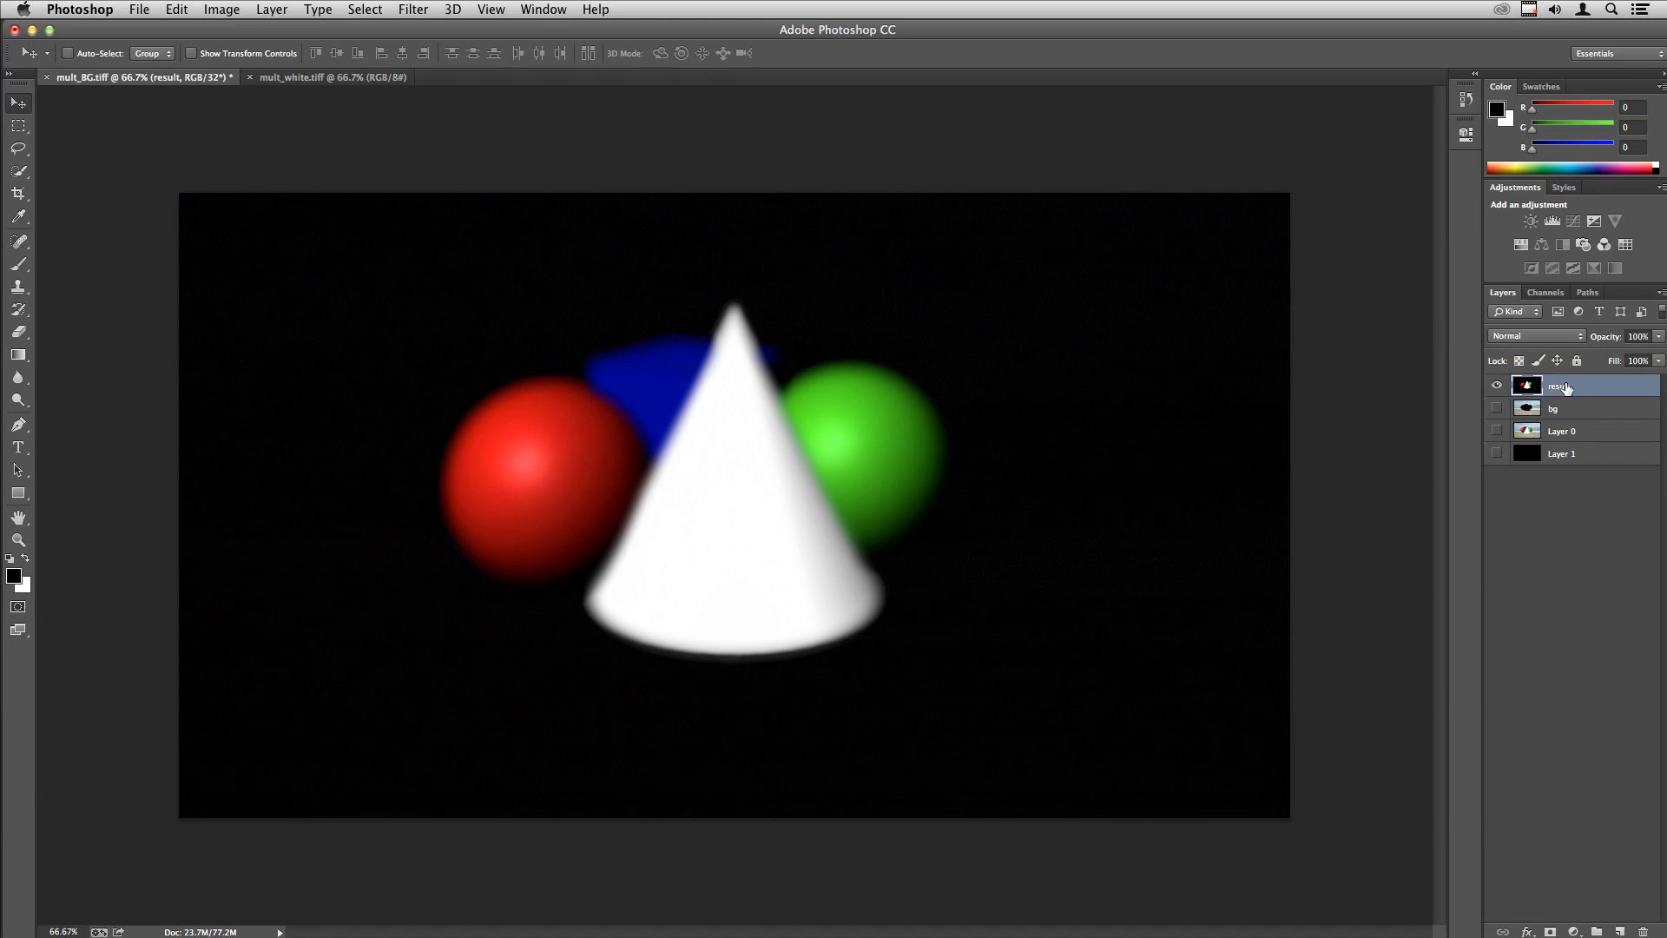
{"action": "left_click", "coordinate": [1497, 387]}
Step: Mask result with Alpha 1, and show Layer 1 filled white beneath it
{"action": "left_click", "coordinate": [1546, 293]}
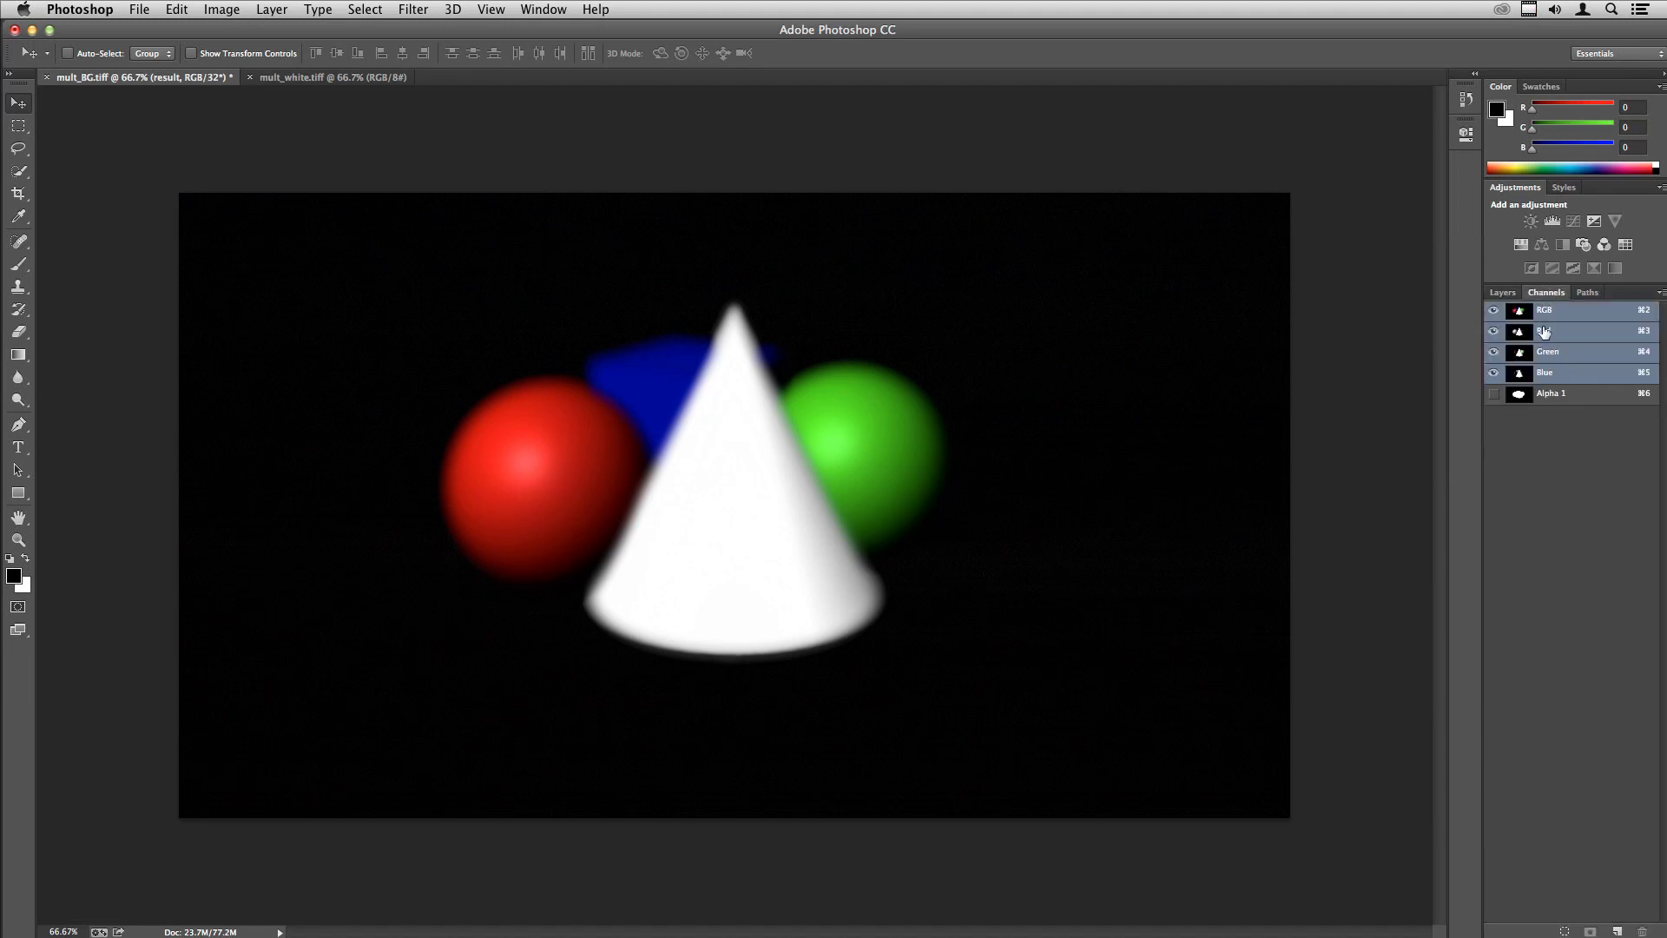
{"action": "left_click", "coordinate": [1520, 393], "text": "super"}
{"action": "left_click", "coordinate": [1502, 293]}
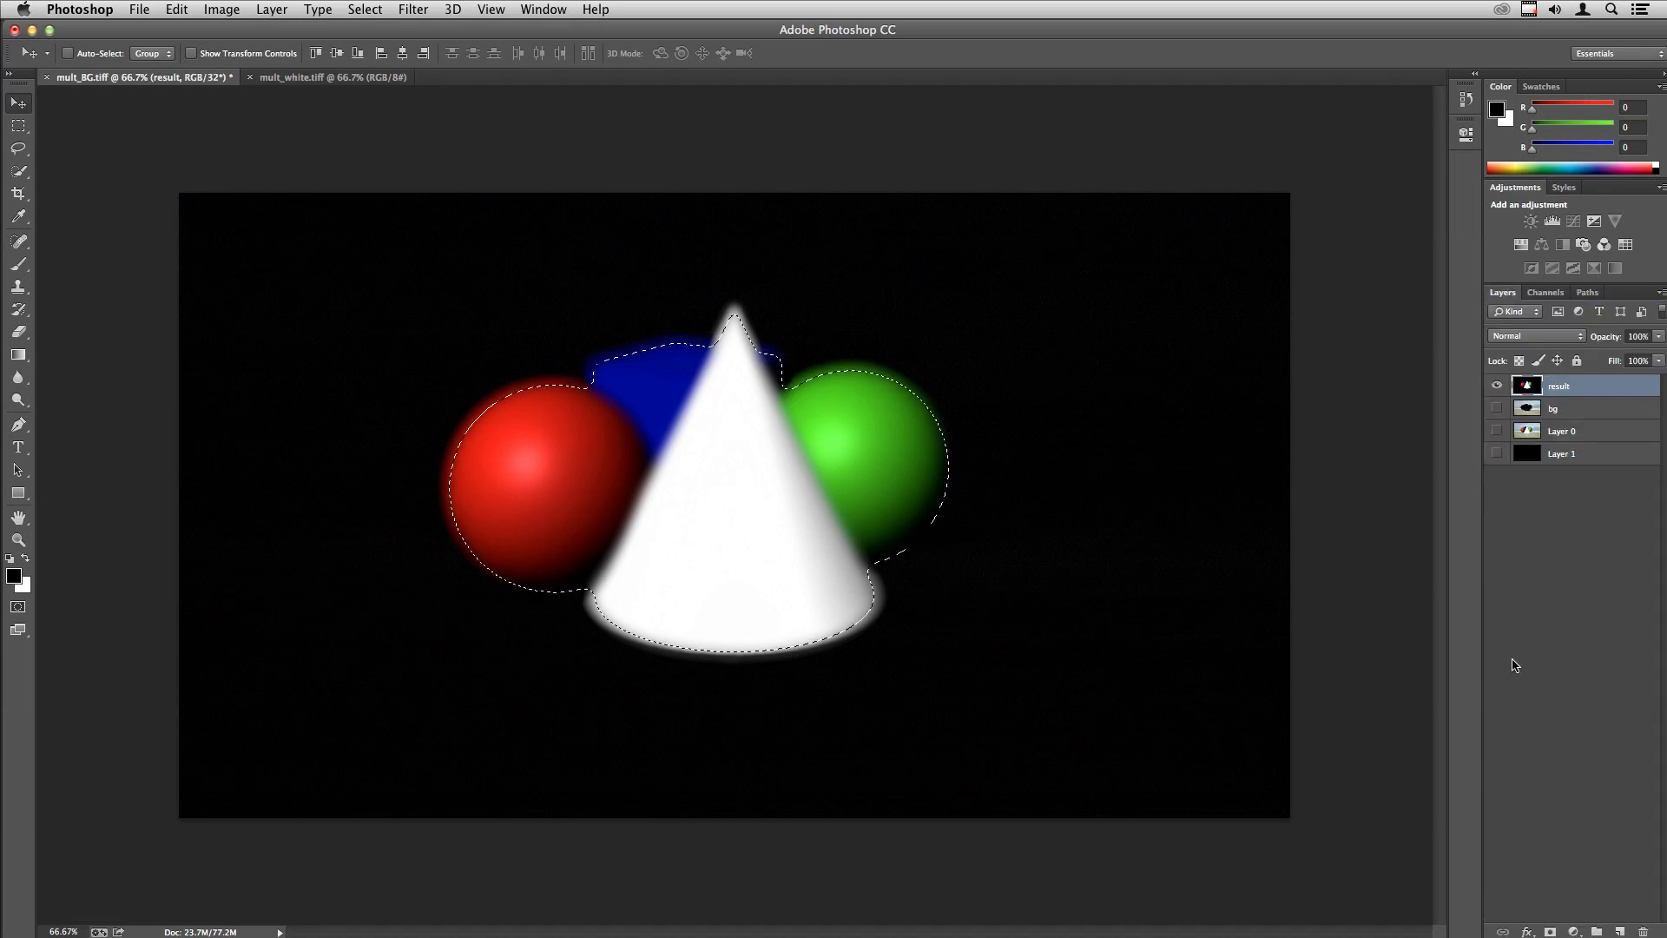
{"action": "left_click", "coordinate": [1549, 931]}
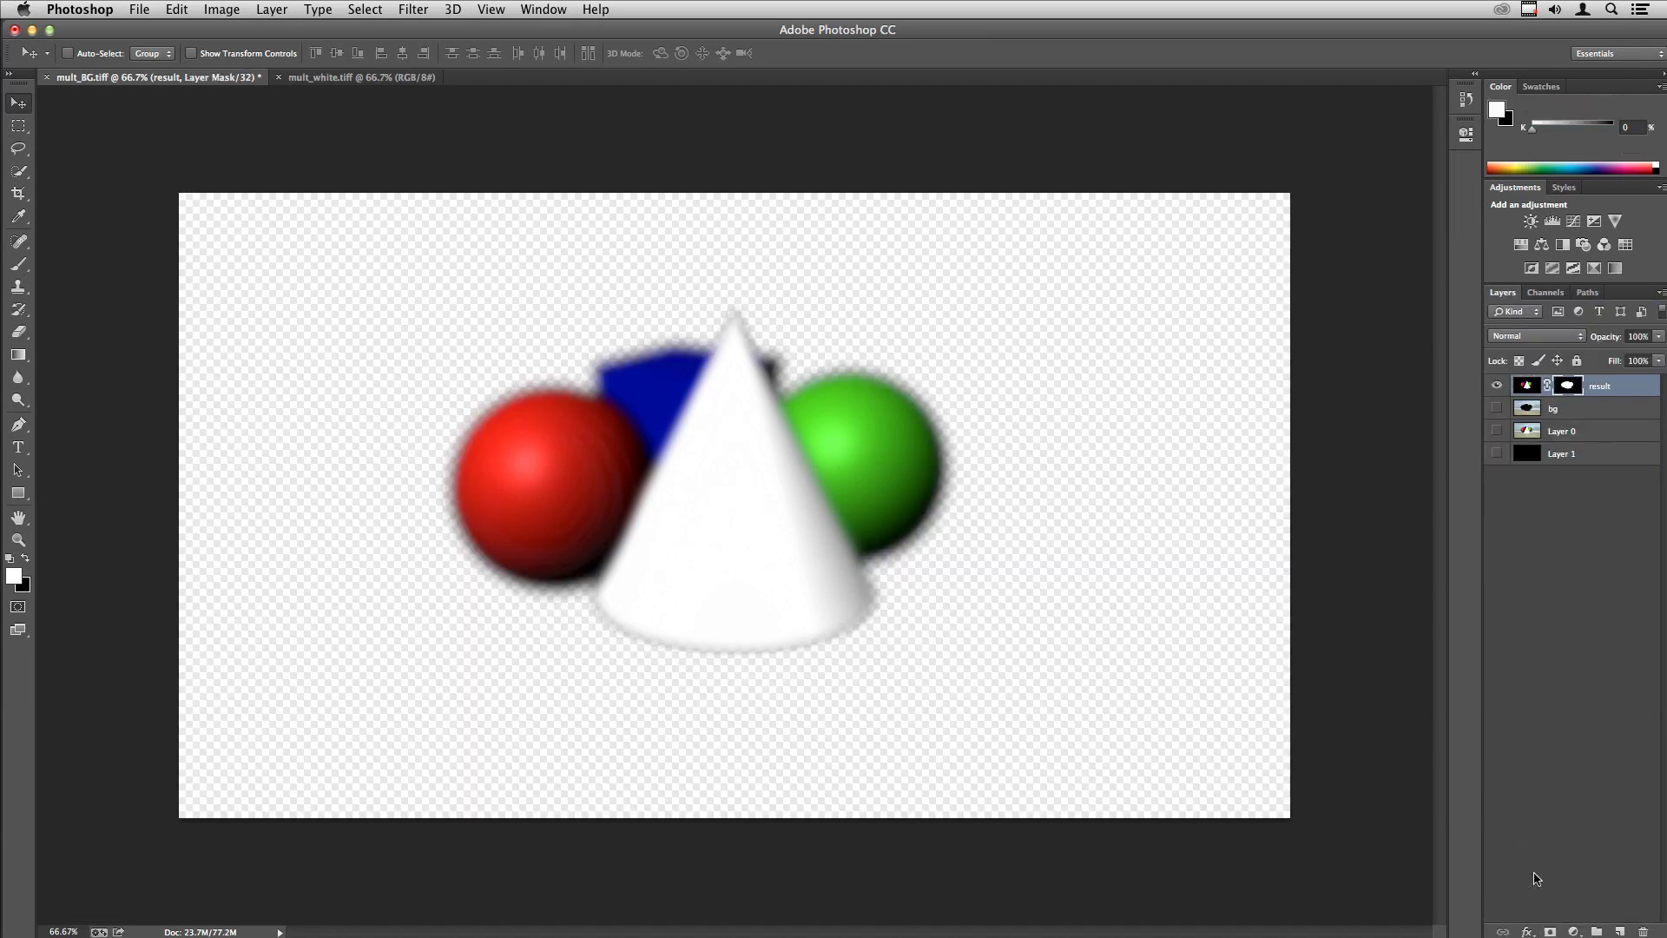
{"action": "left_click", "coordinate": [1496, 453]}
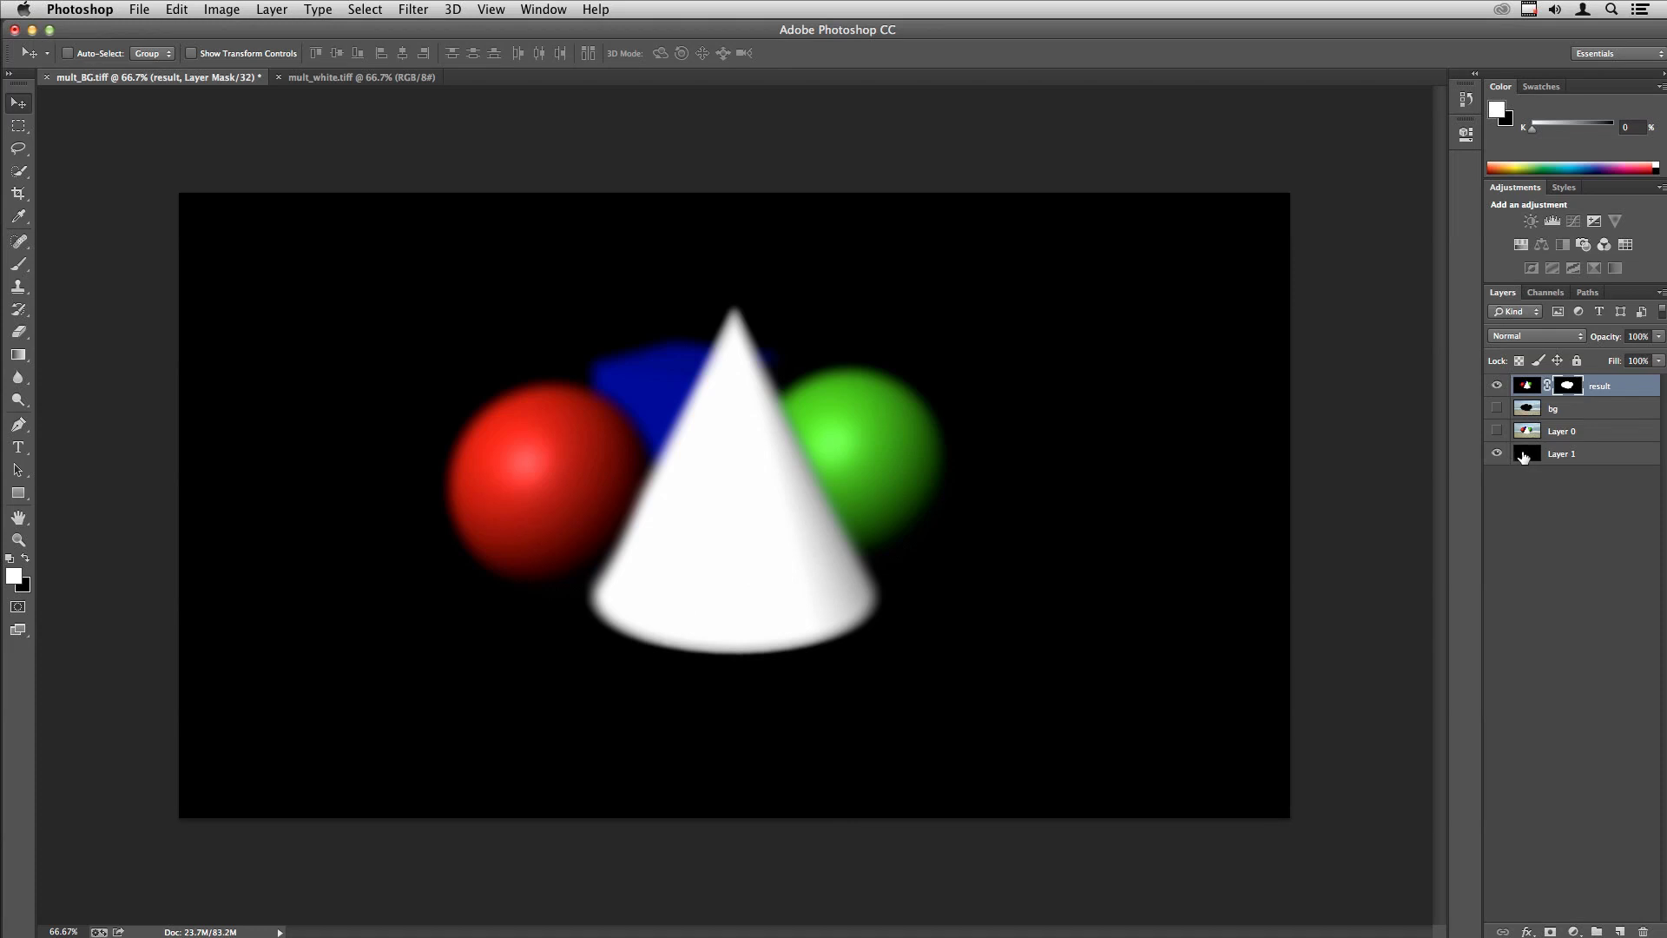
{"action": "left_click_drag", "start_coordinate": [1524, 457], "coordinate": [1526, 462]}
{"action": "key", "text": "ctrl+i"}
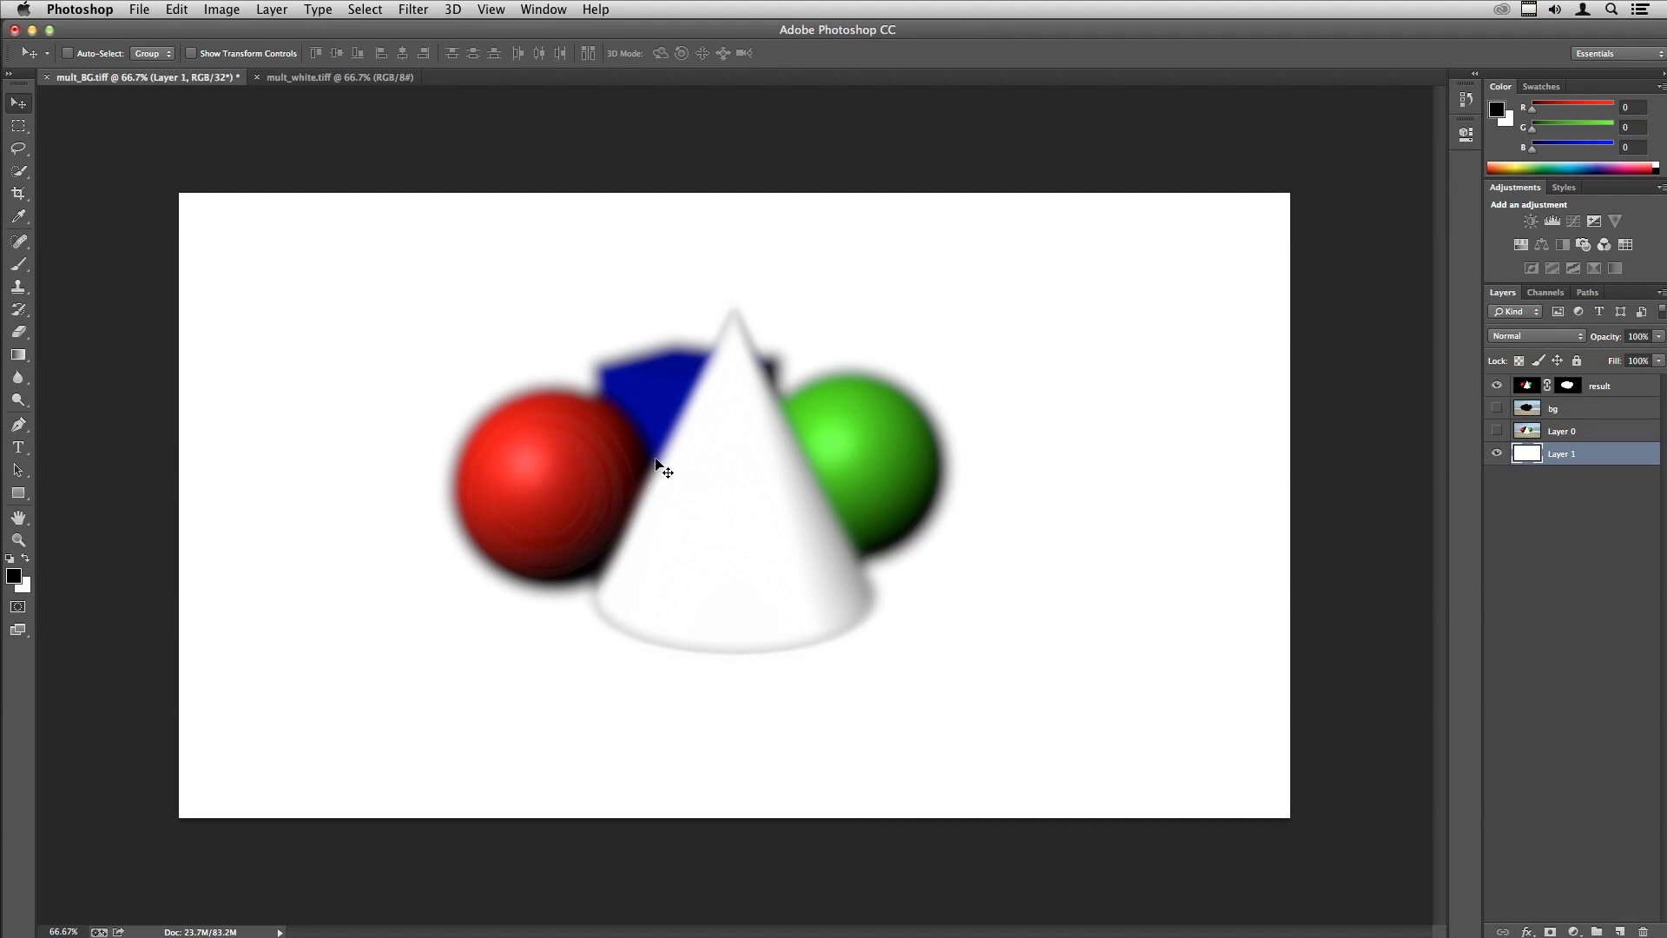
Step: Delete the result layer's mask without applying it
{"action": "left_click", "coordinate": [1563, 385]}
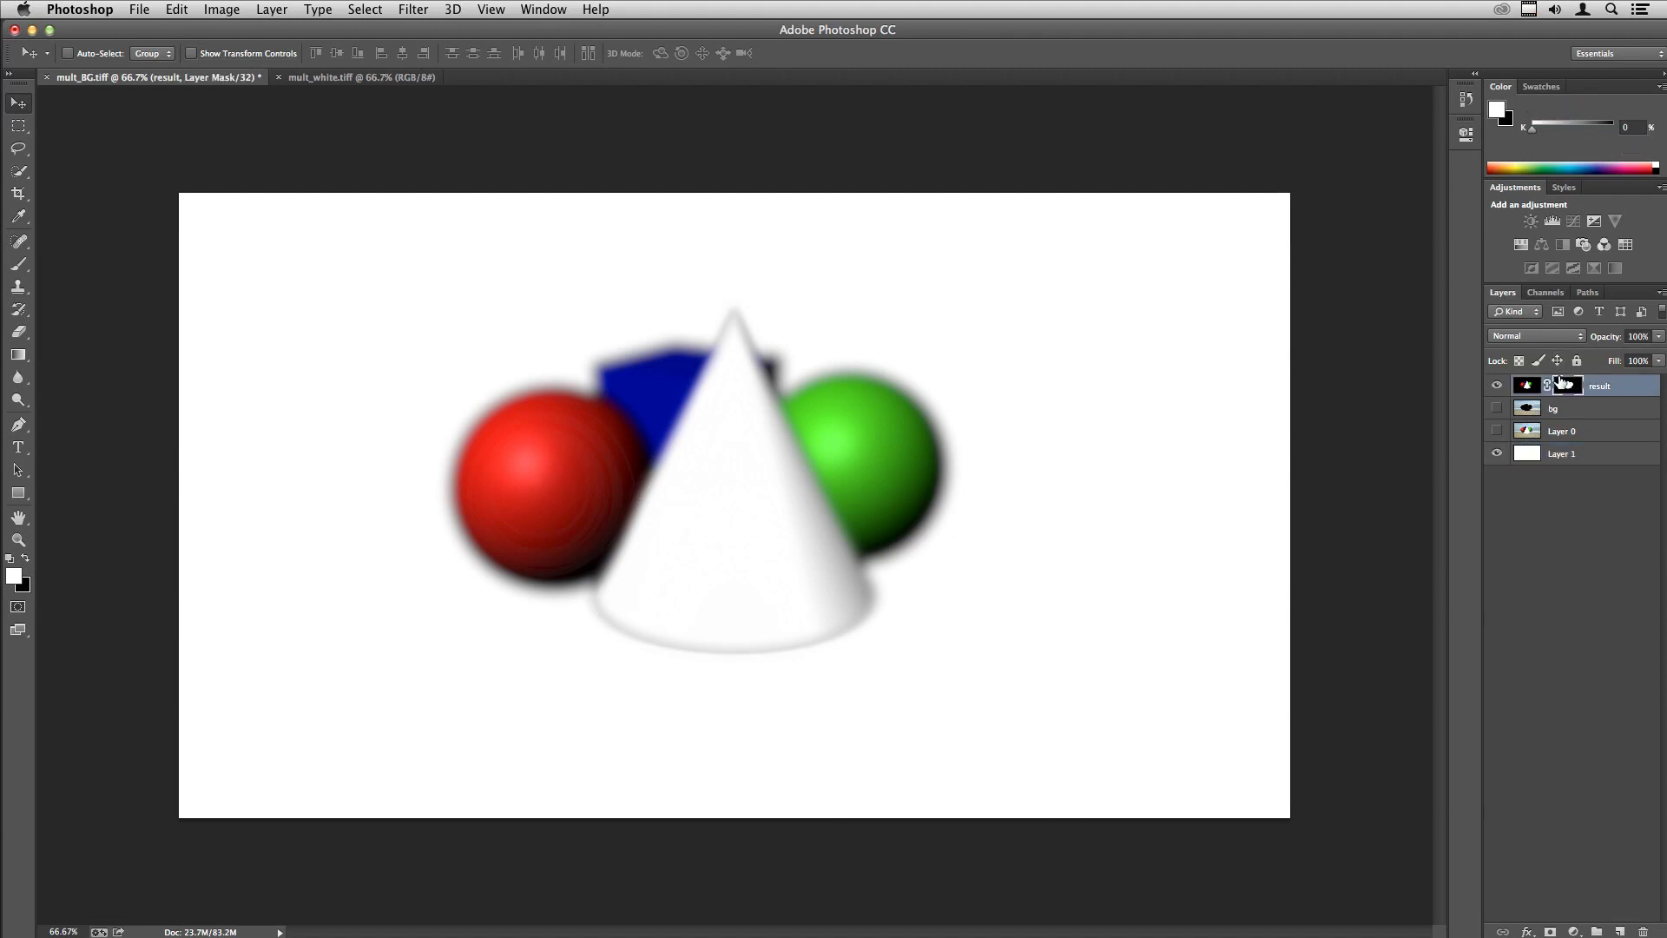
{"action": "left_click_drag", "start_coordinate": [1561, 382], "coordinate": [1637, 907]}
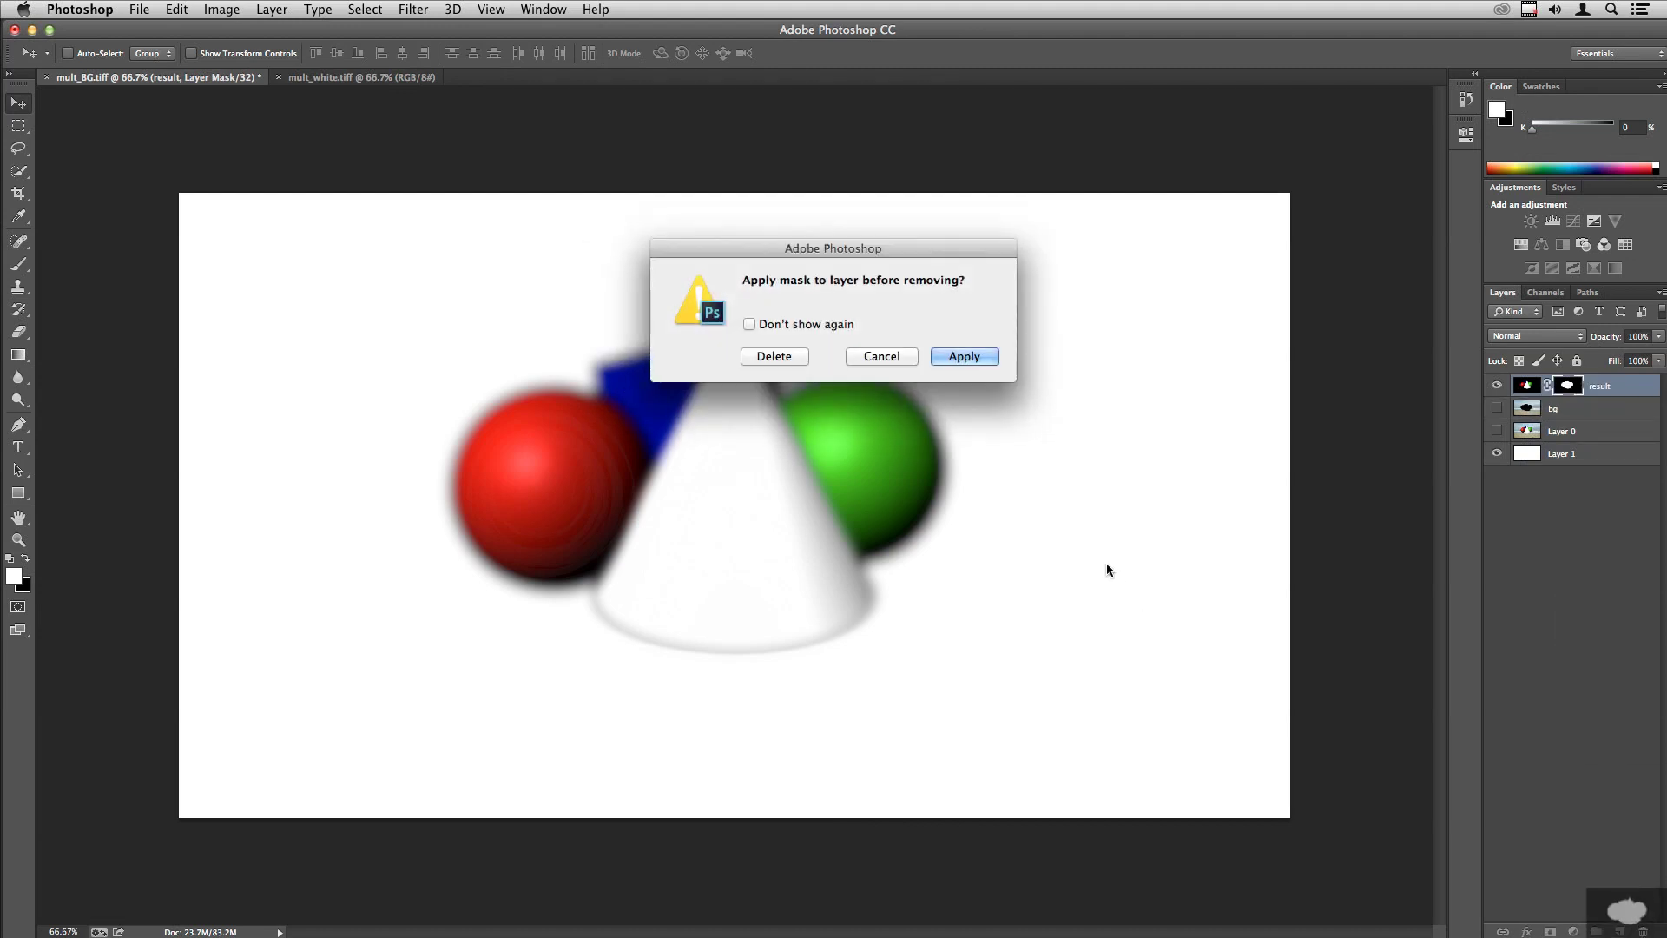
{"action": "left_click", "coordinate": [787, 356]}
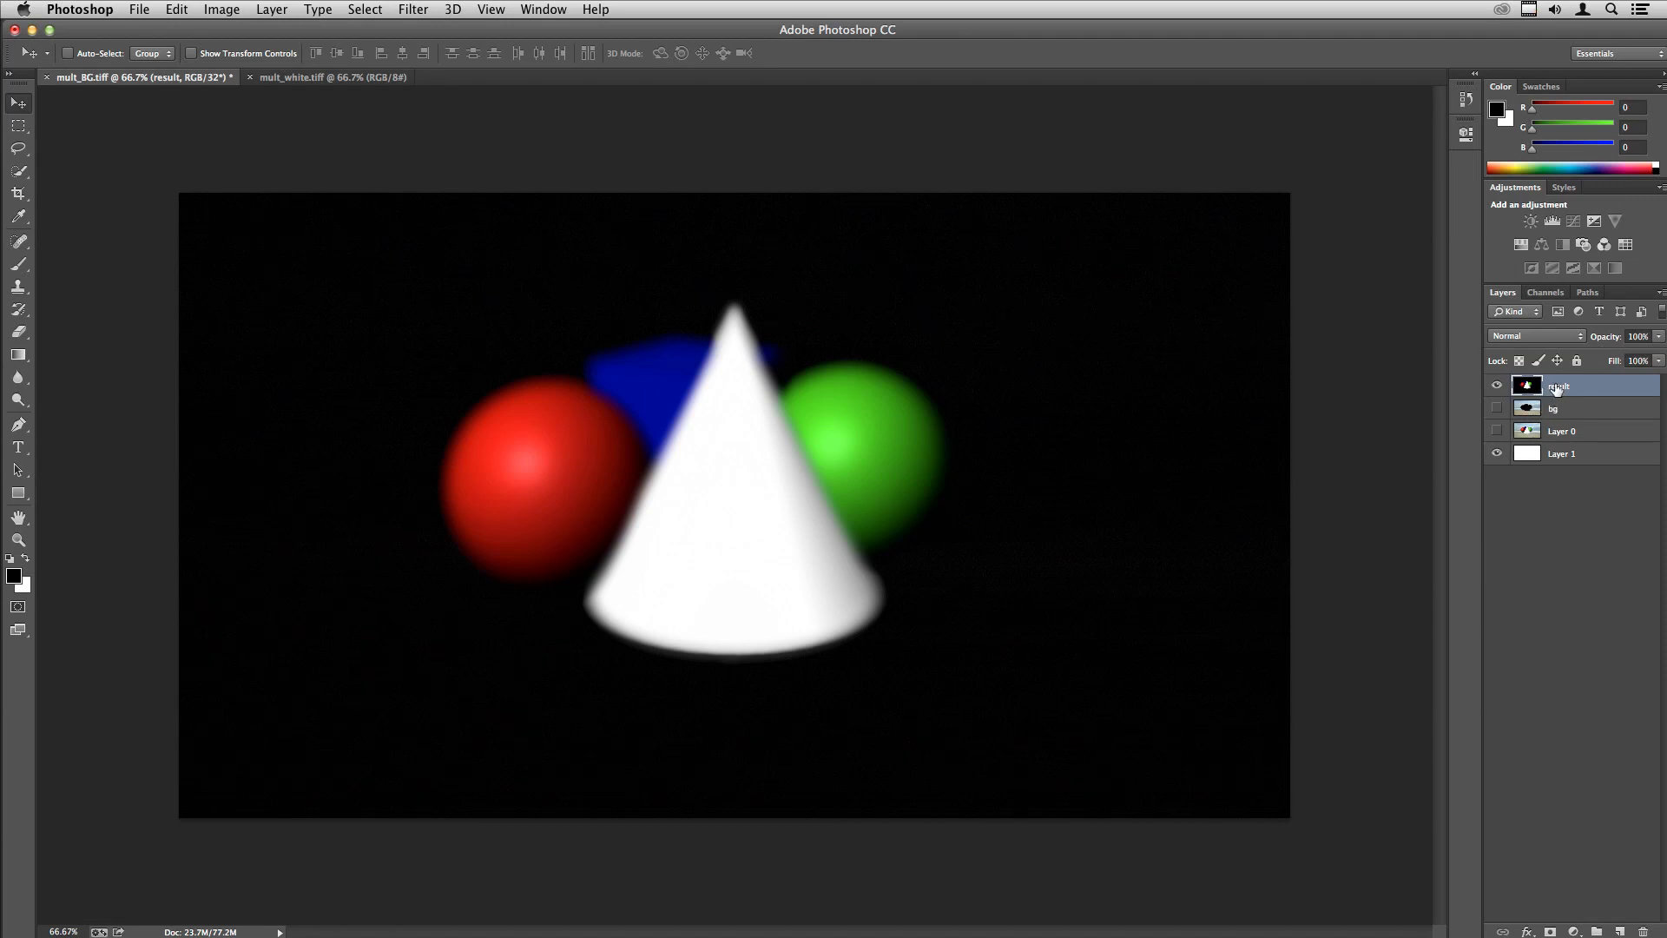
Step: Apply Image to result using layer result, channel Alpha 1 uninverted, with Divide blending
{"action": "left_click", "coordinate": [230, 8]}
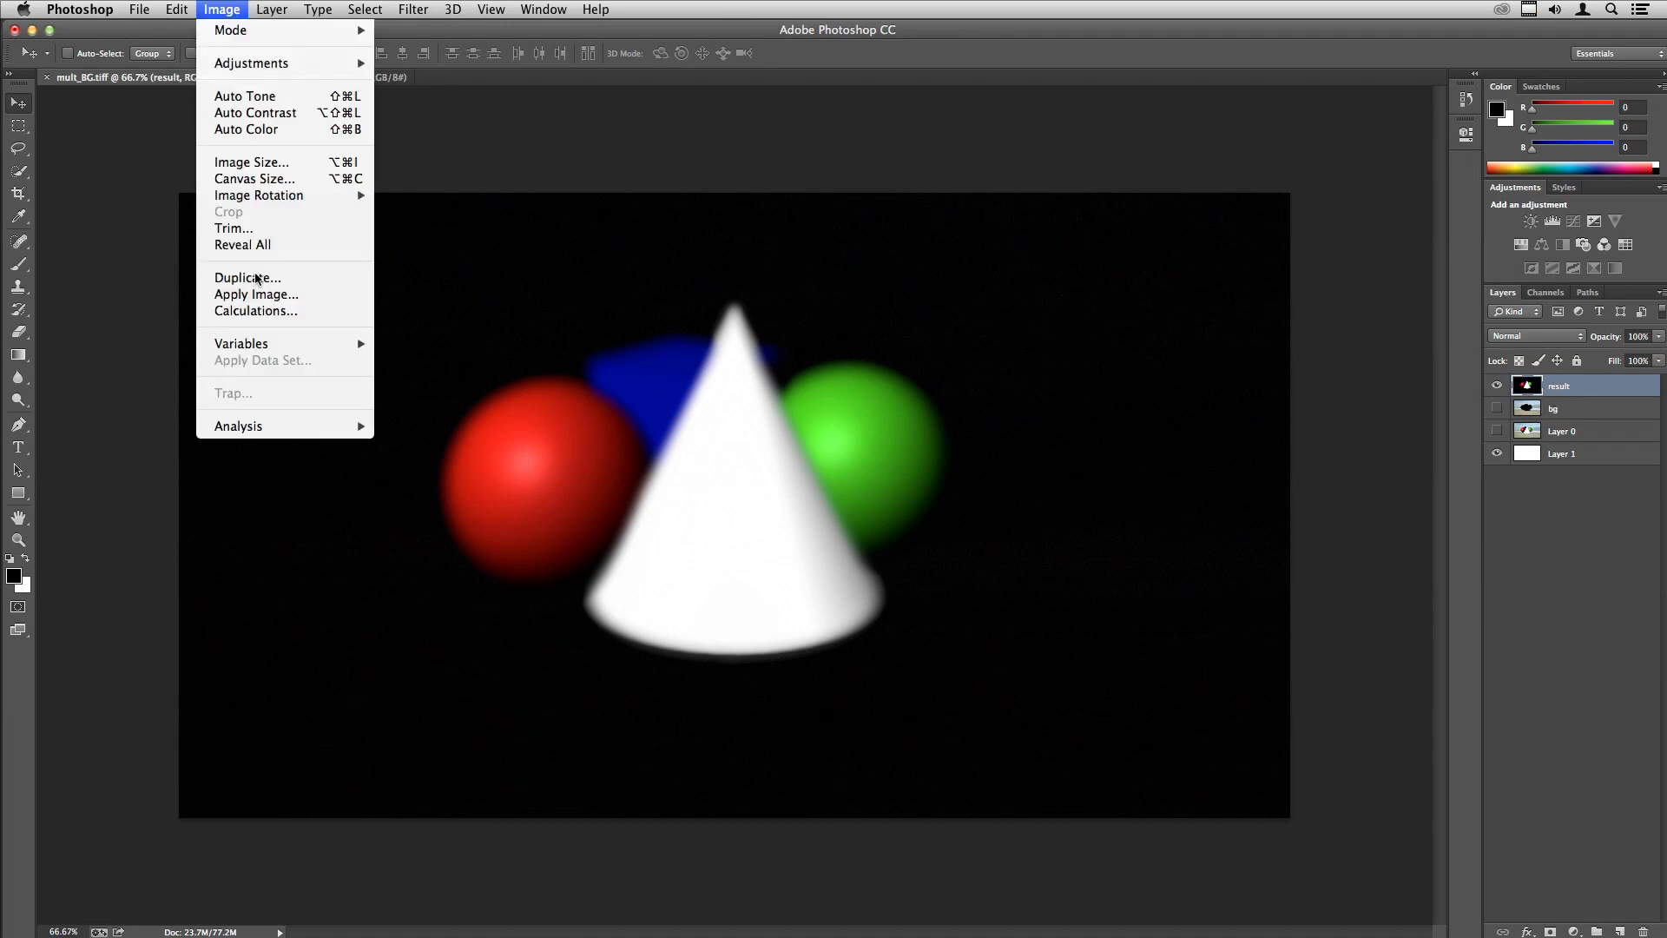
{"action": "left_click", "coordinate": [263, 296]}
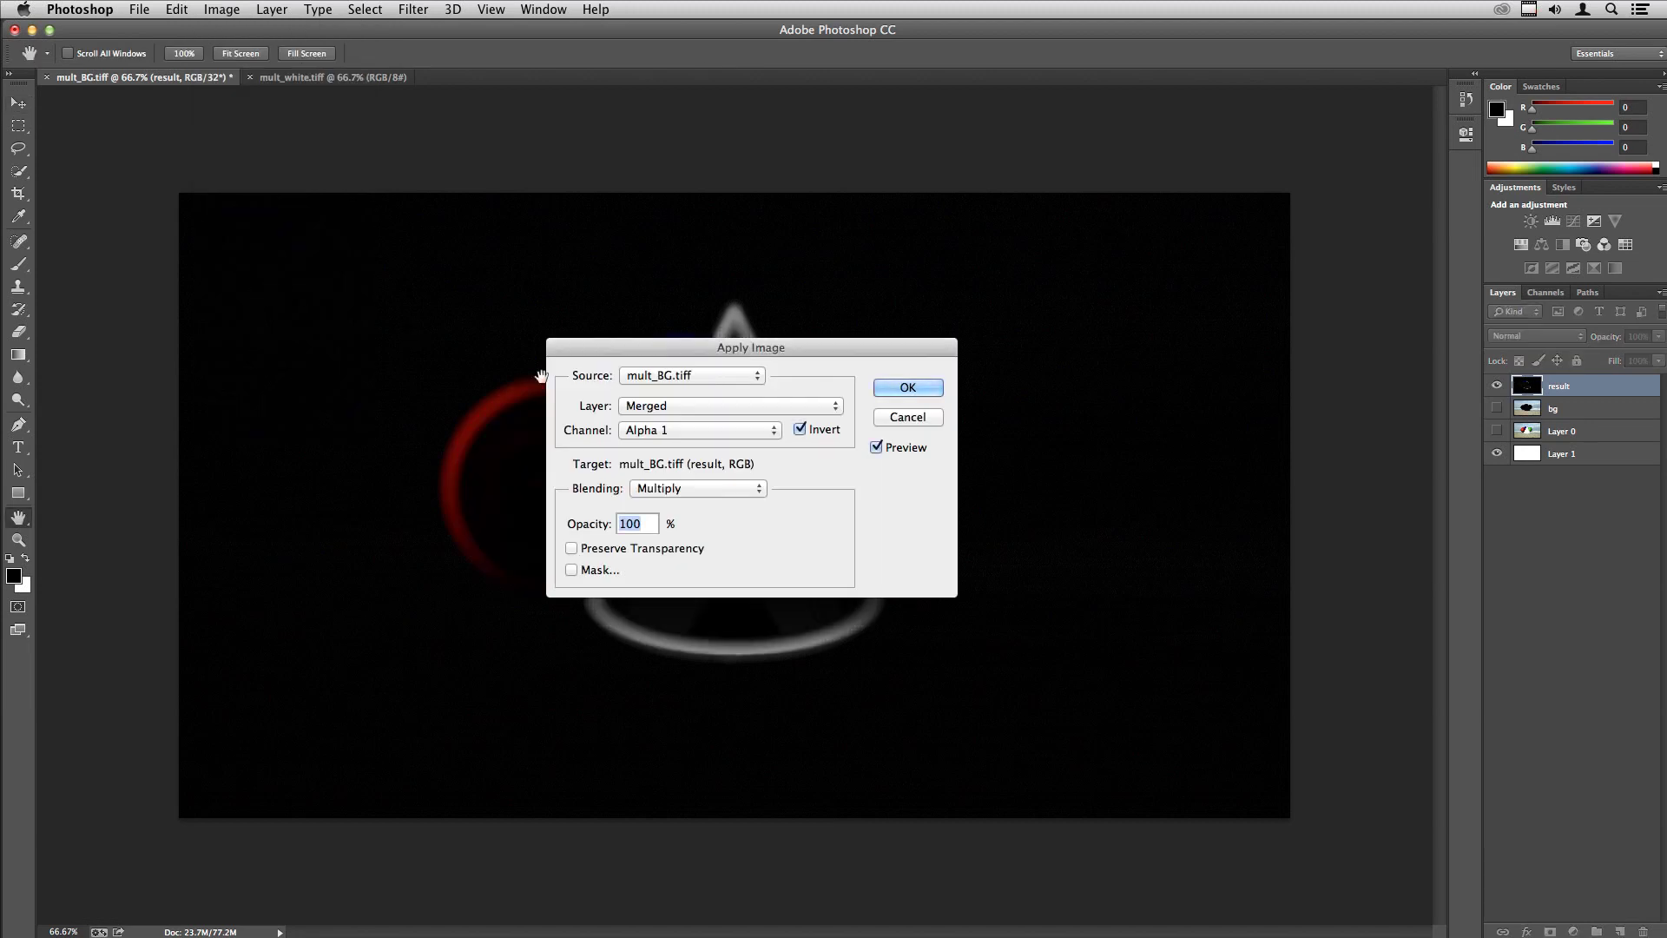
{"action": "left_click", "coordinate": [754, 405]}
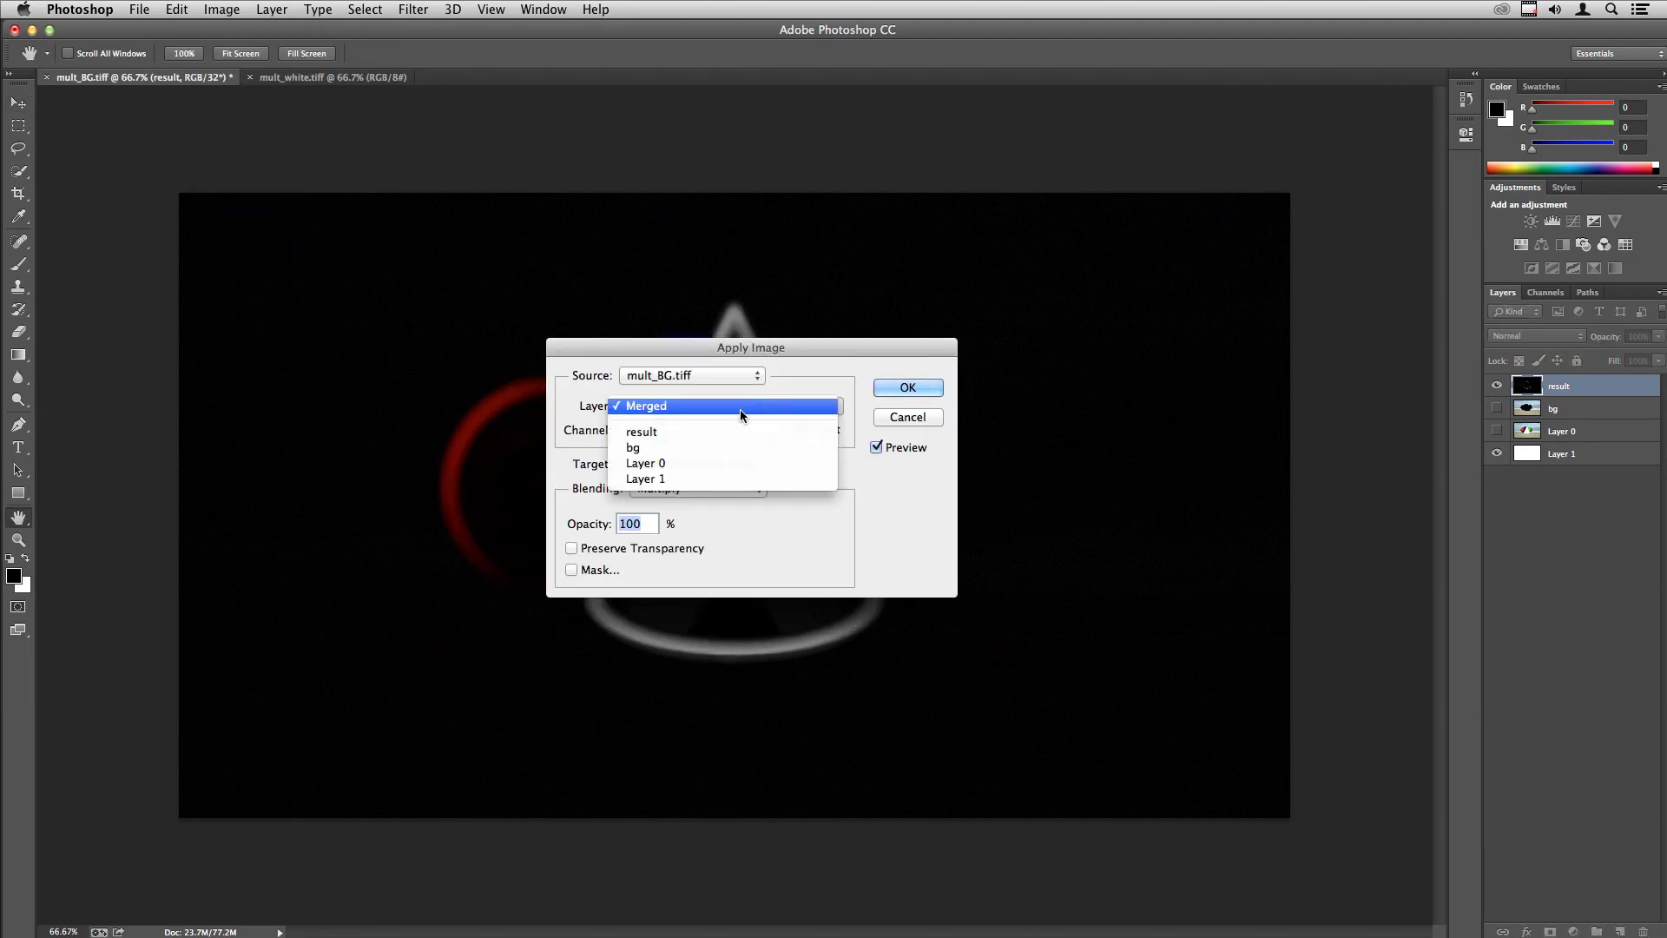
{"action": "left_click", "coordinate": [670, 432]}
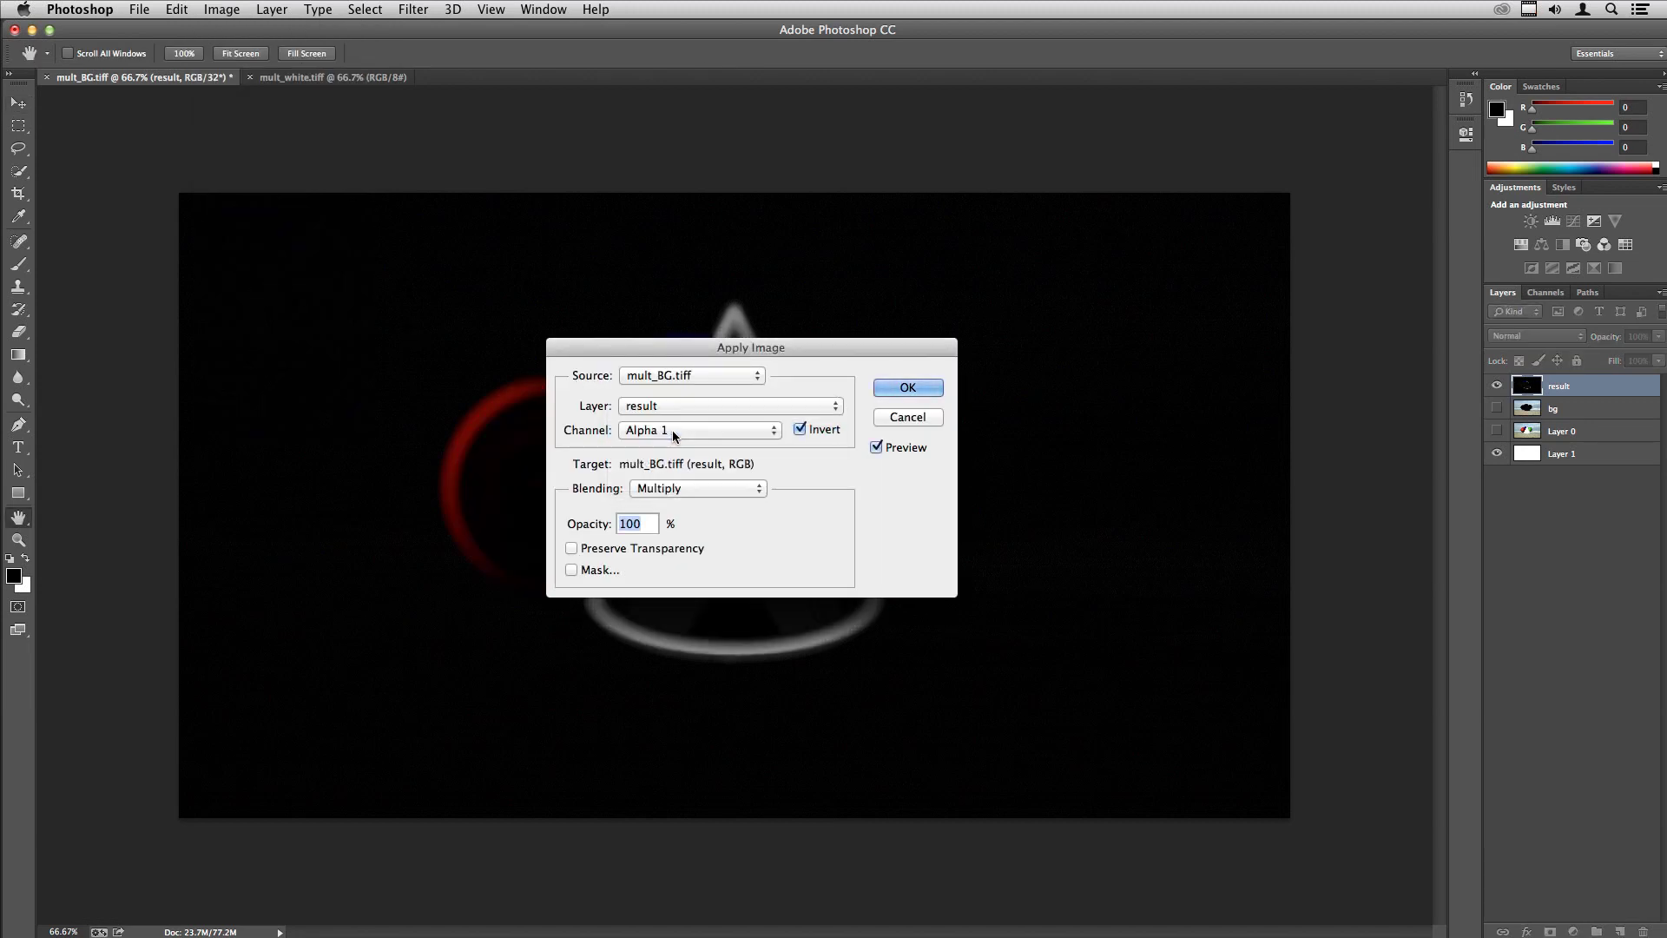
{"action": "left_click", "coordinate": [800, 429]}
{"action": "left_click", "coordinate": [707, 489]}
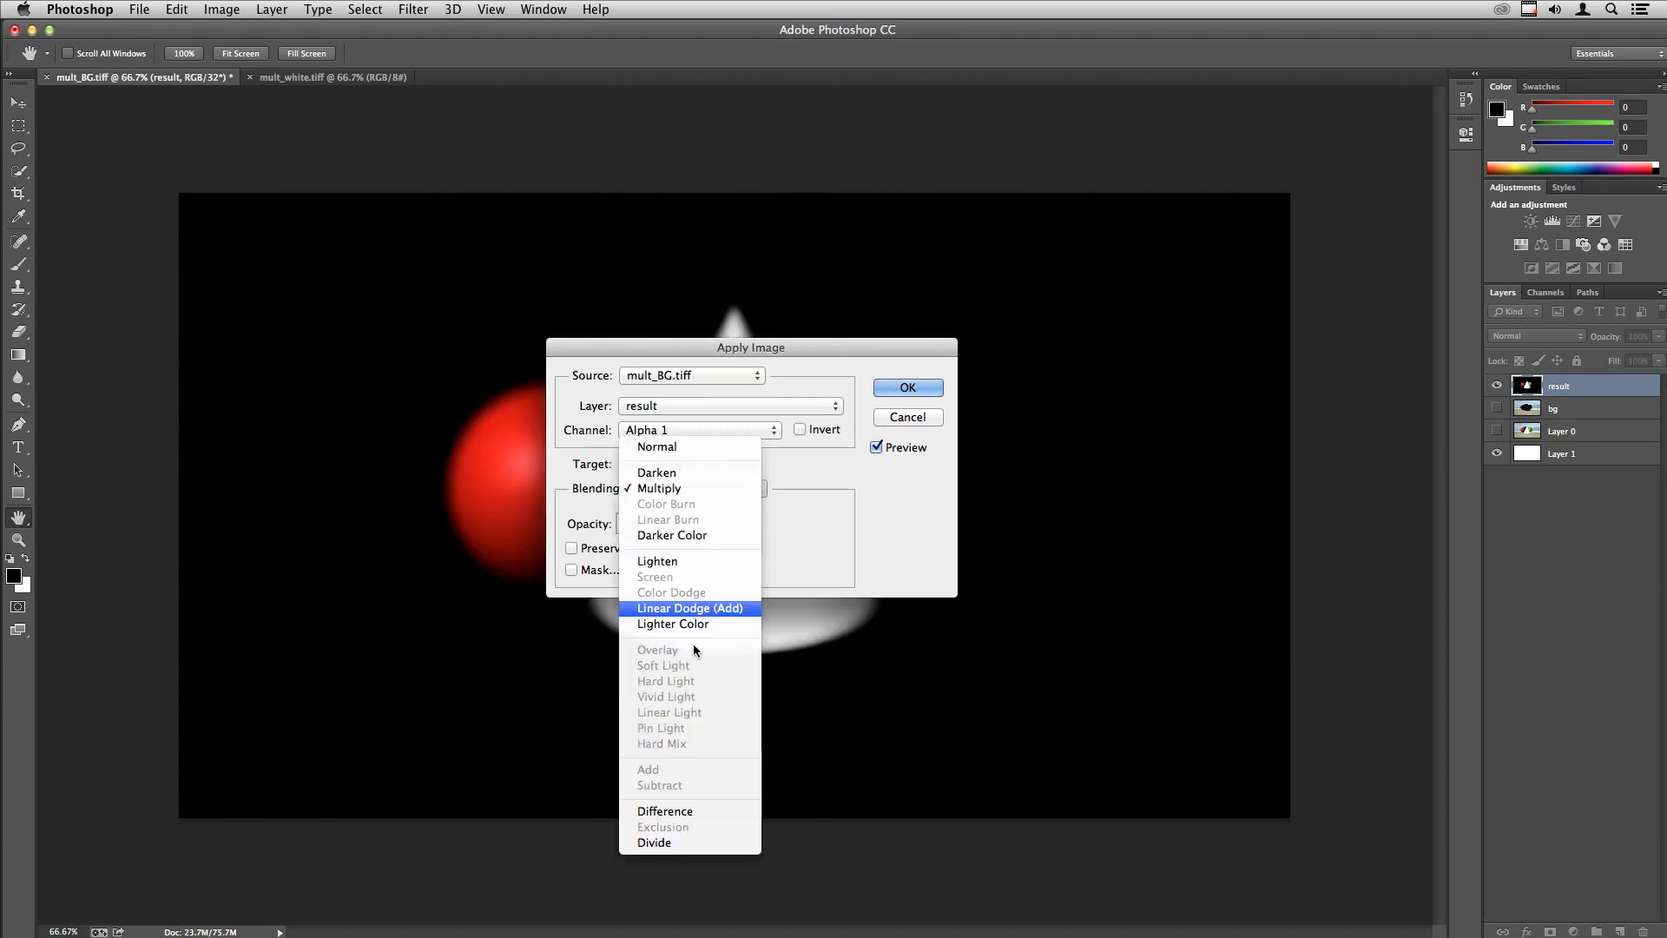
{"action": "left_click", "coordinate": [676, 840]}
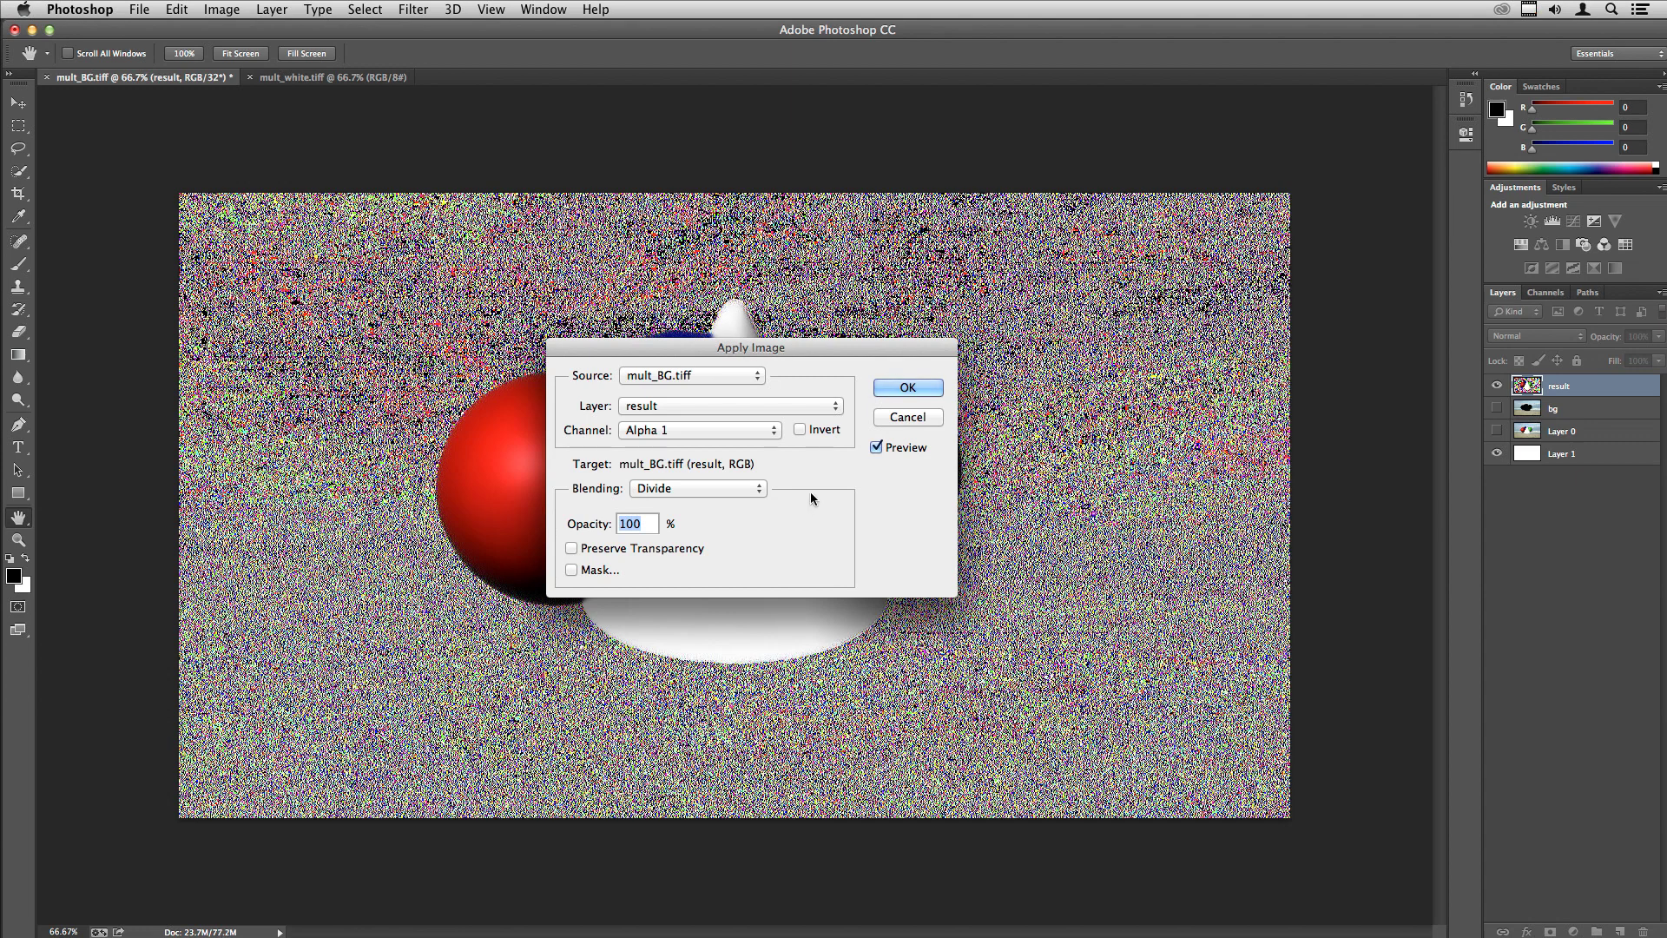
{"action": "left_click", "coordinate": [924, 389]}
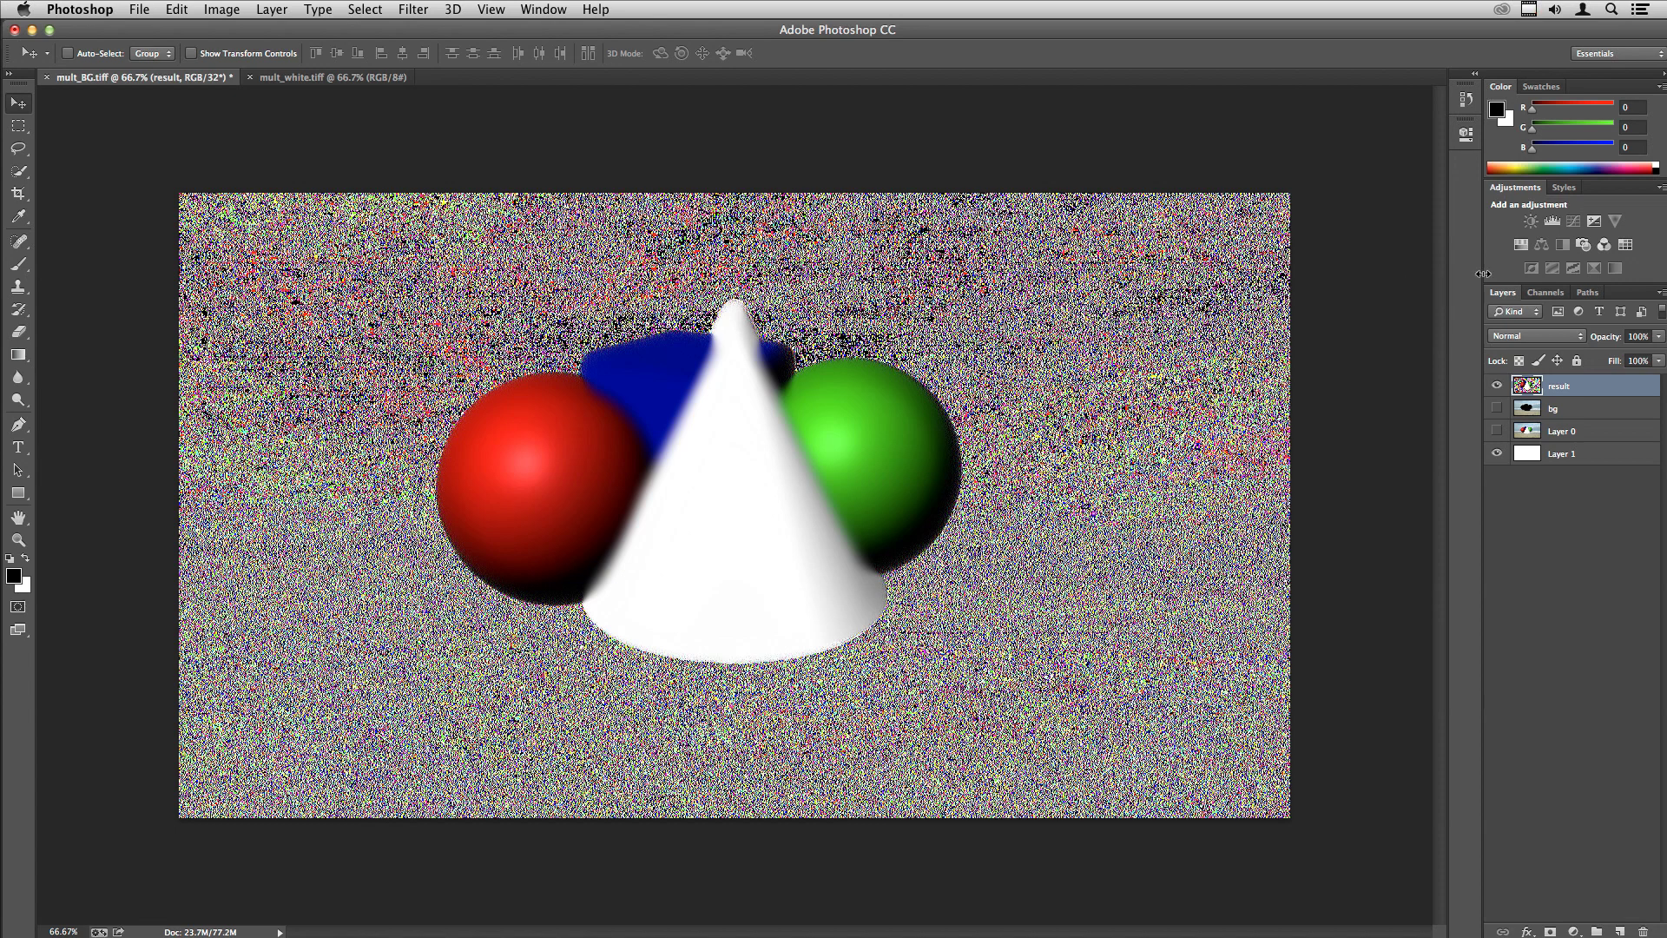
Step: Load Alpha 1 as a selection and add it as a layer mask on result
{"action": "left_click", "coordinate": [1546, 293]}
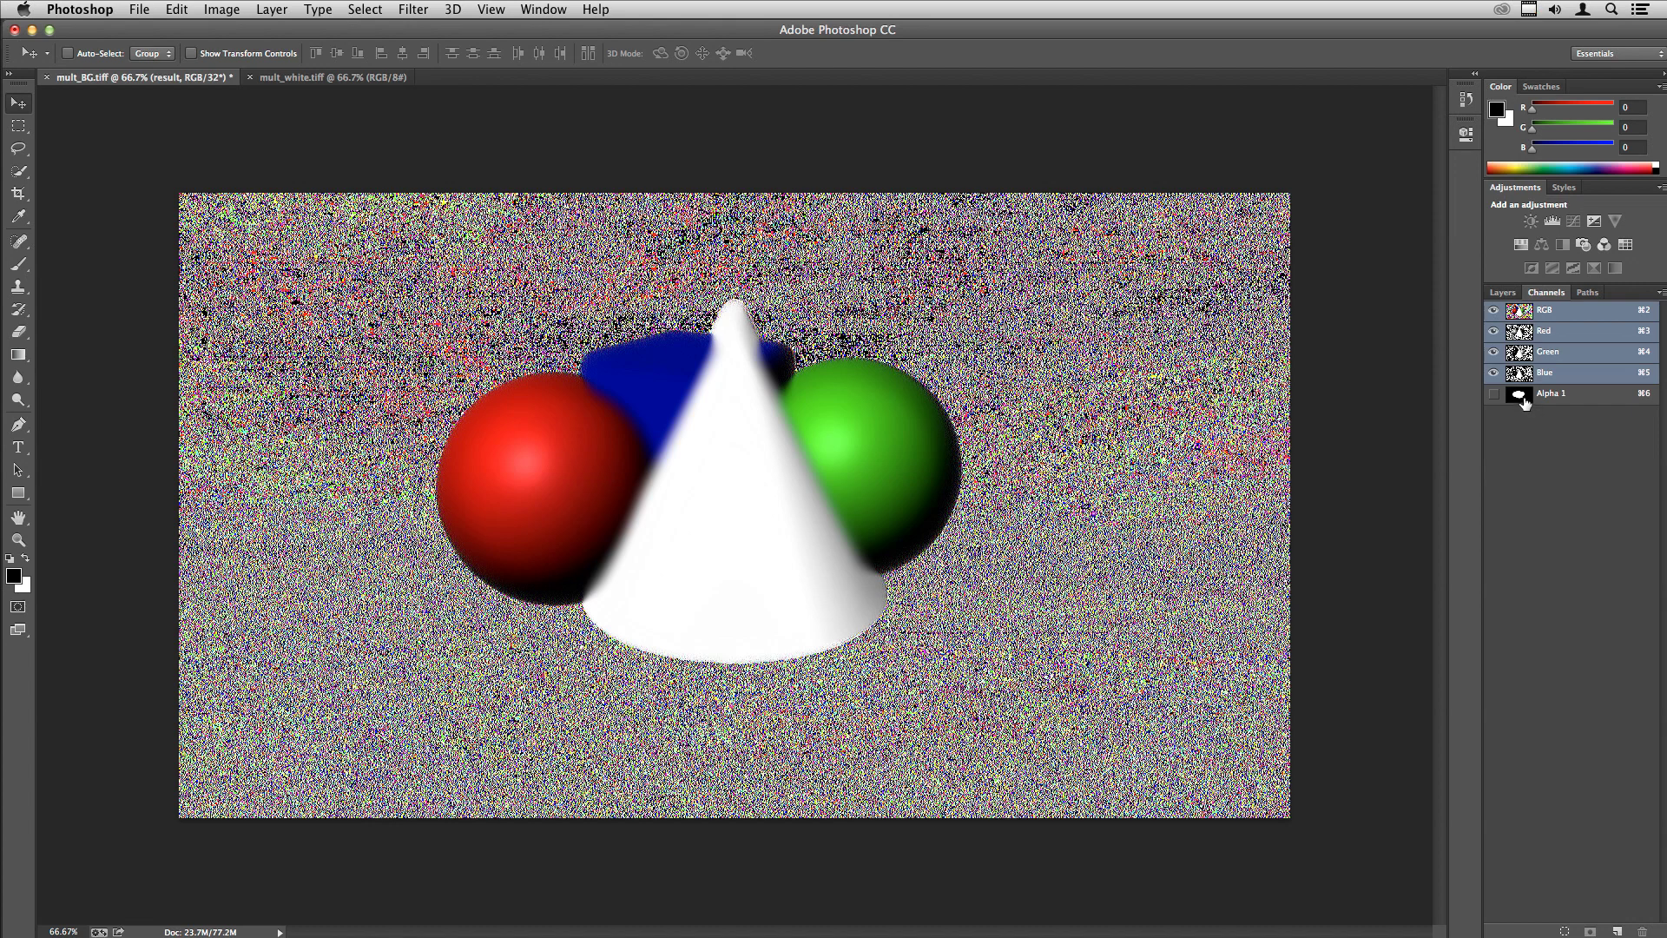
{"action": "left_click", "coordinate": [1521, 395], "text": "super"}
{"action": "left_click", "coordinate": [1502, 292]}
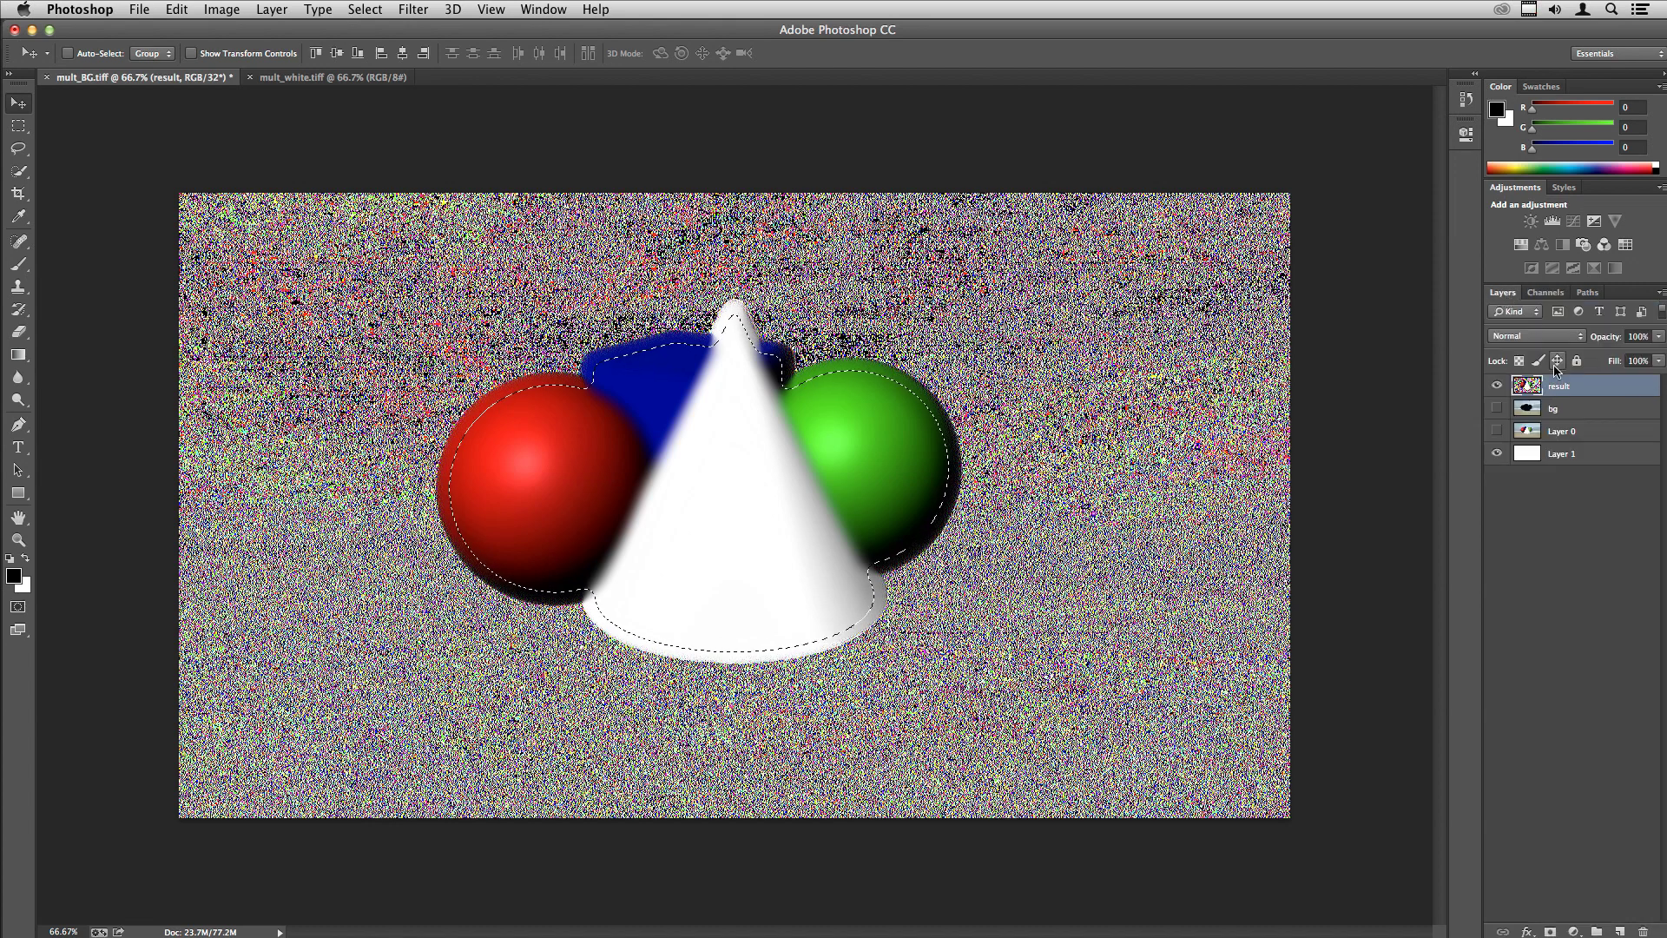
{"action": "left_click", "coordinate": [1550, 931]}
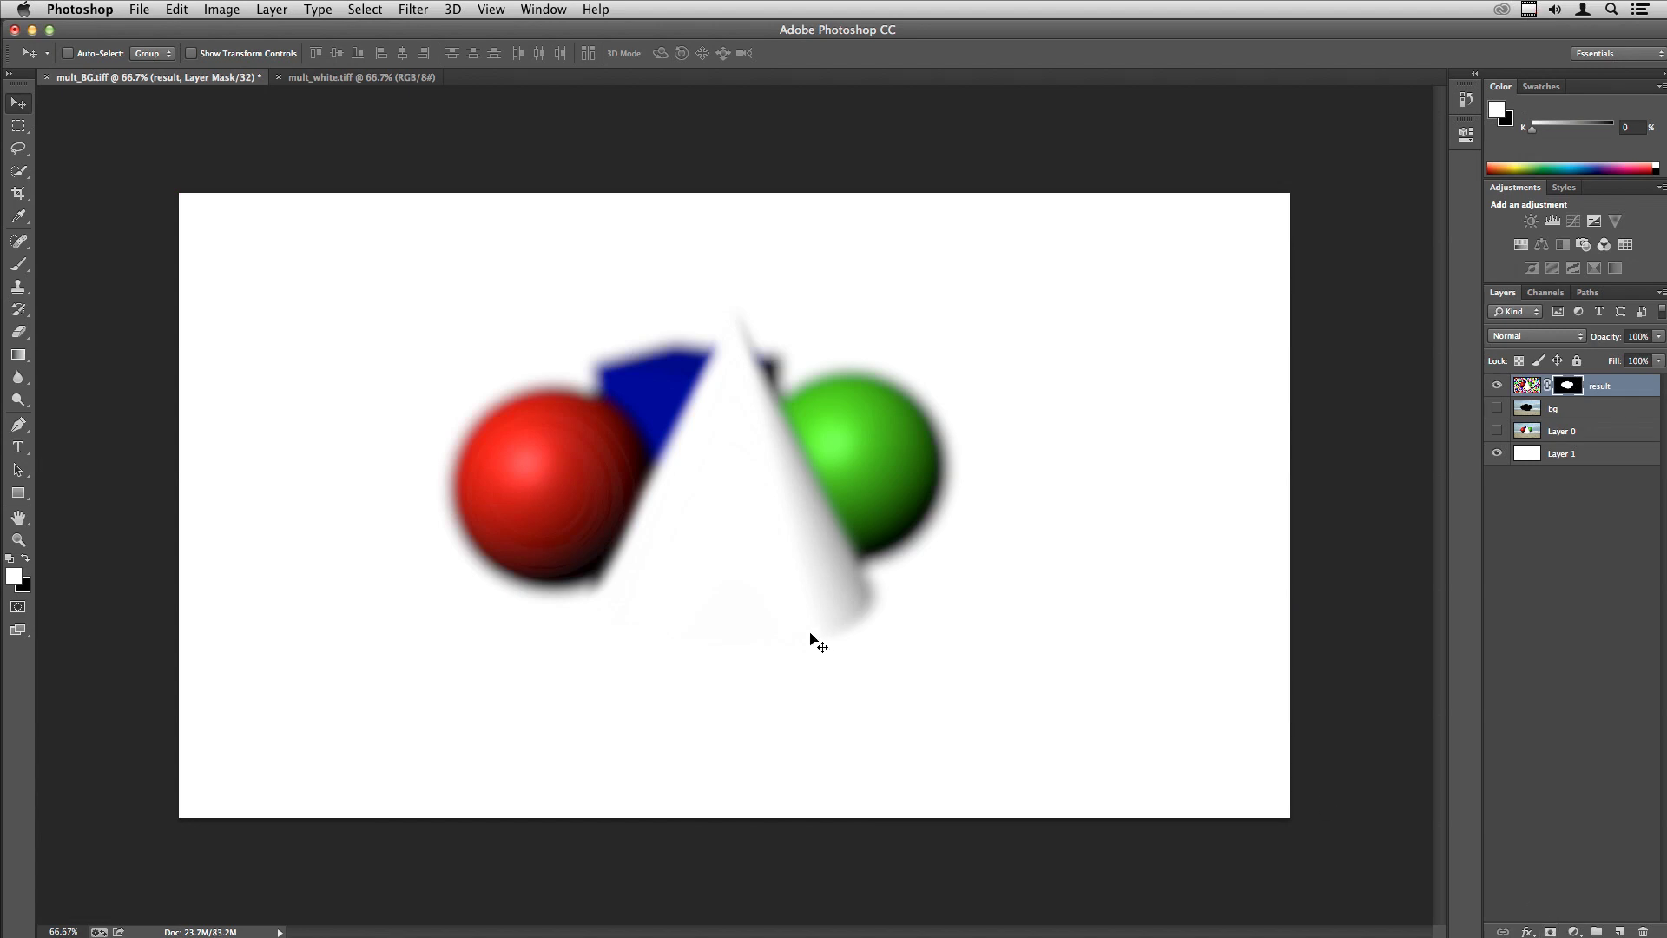
Step: Fill Layer 1 with pink, then switch to mult_white.tiff for comparison
{"action": "left_click", "coordinate": [1529, 456]}
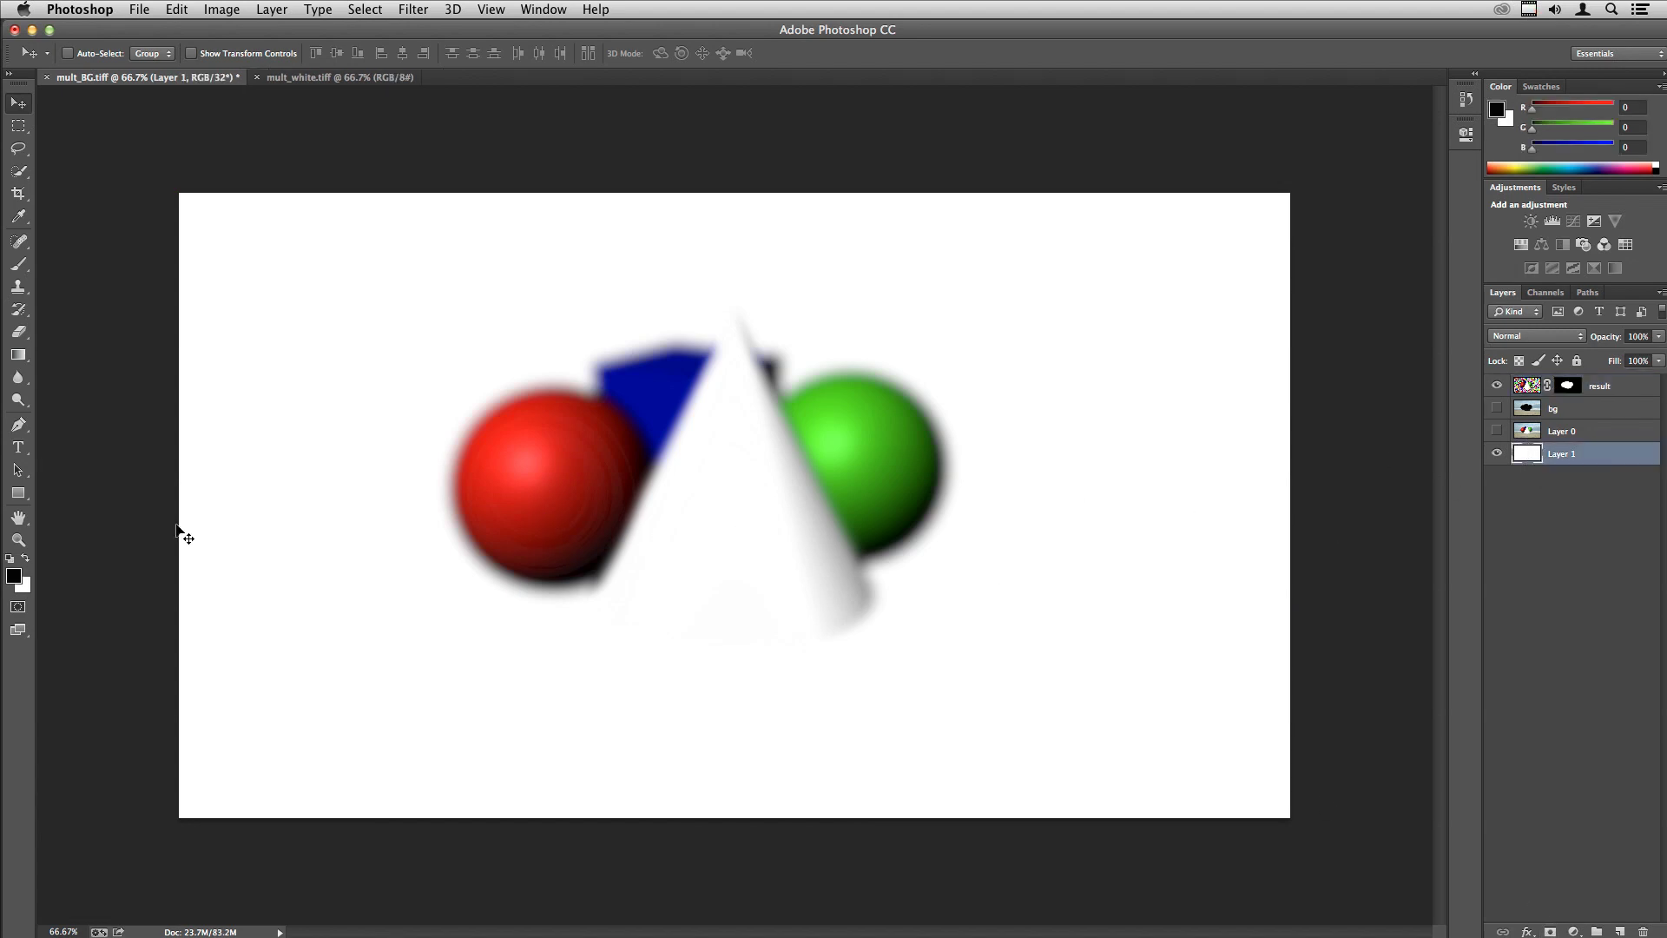
{"action": "left_click", "coordinate": [13, 575]}
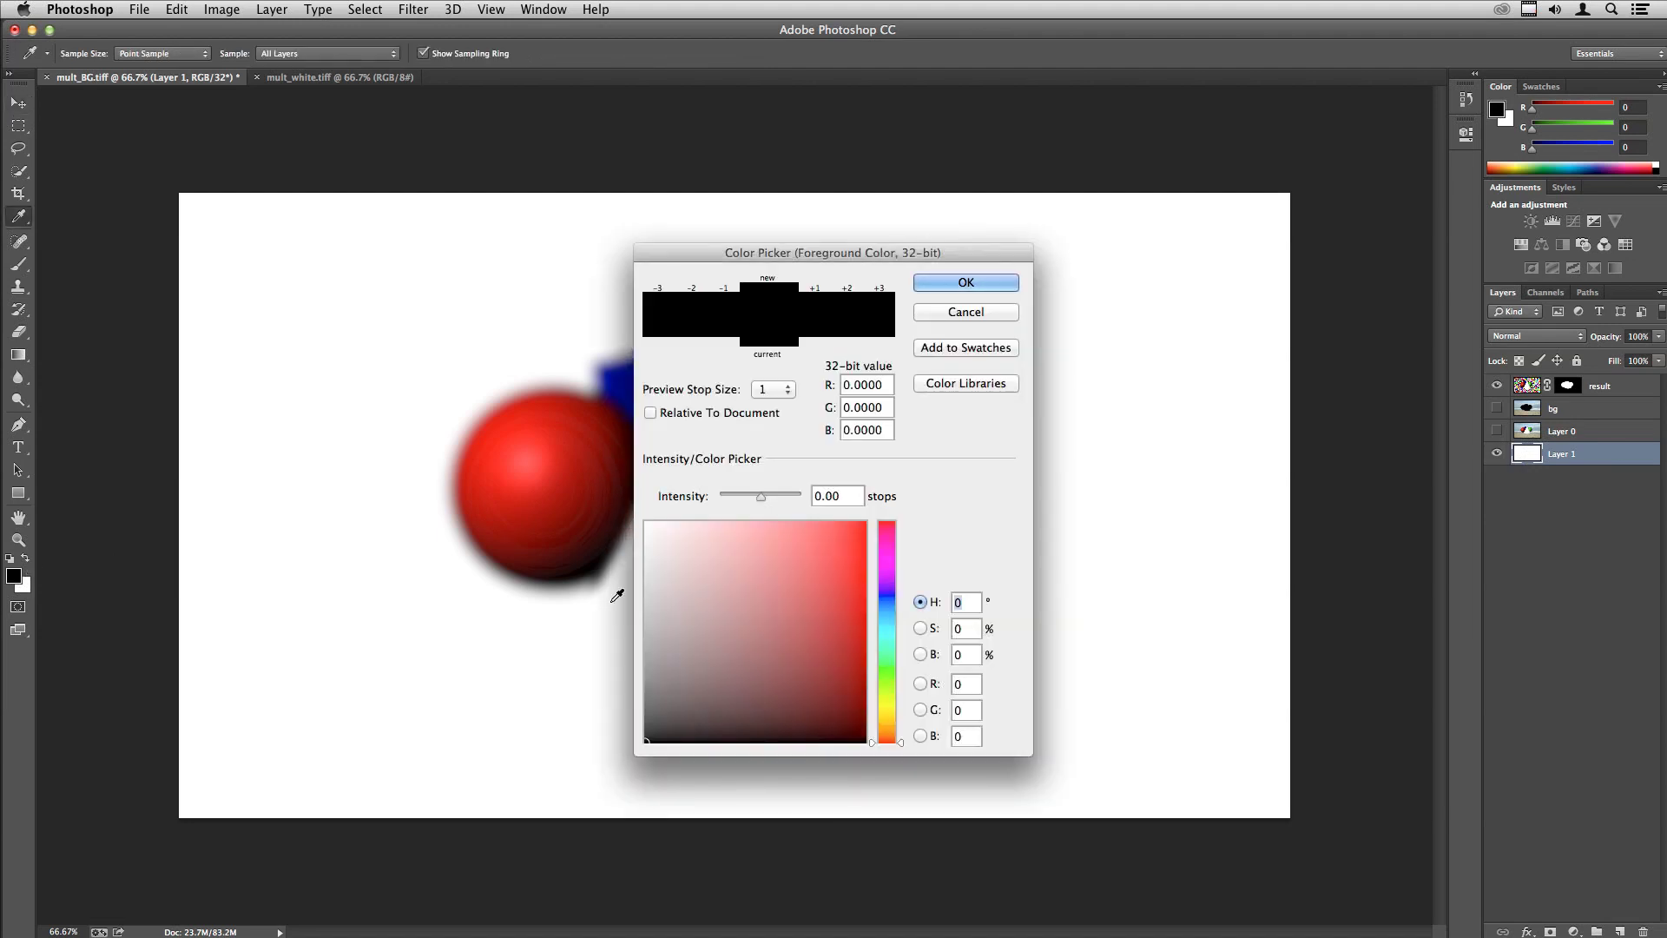
{"action": "left_click", "coordinate": [821, 543]}
{"action": "key", "text": "Return"}
{"action": "key", "text": "alt+BackSpace"}
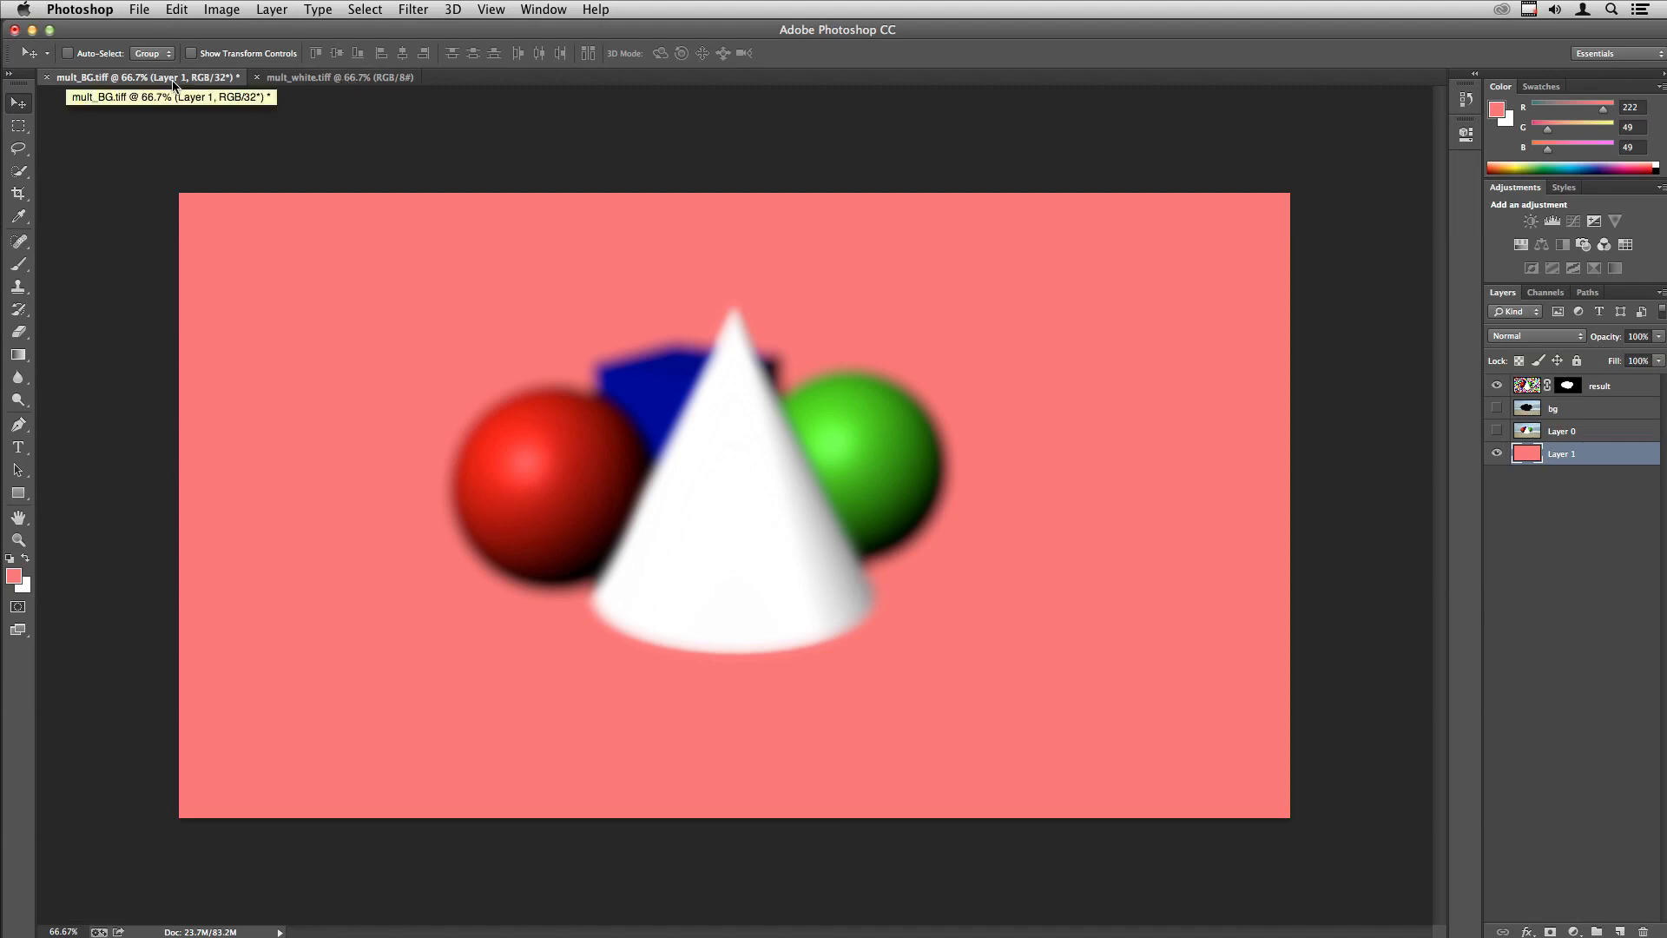
{"action": "left_click", "coordinate": [344, 77]}
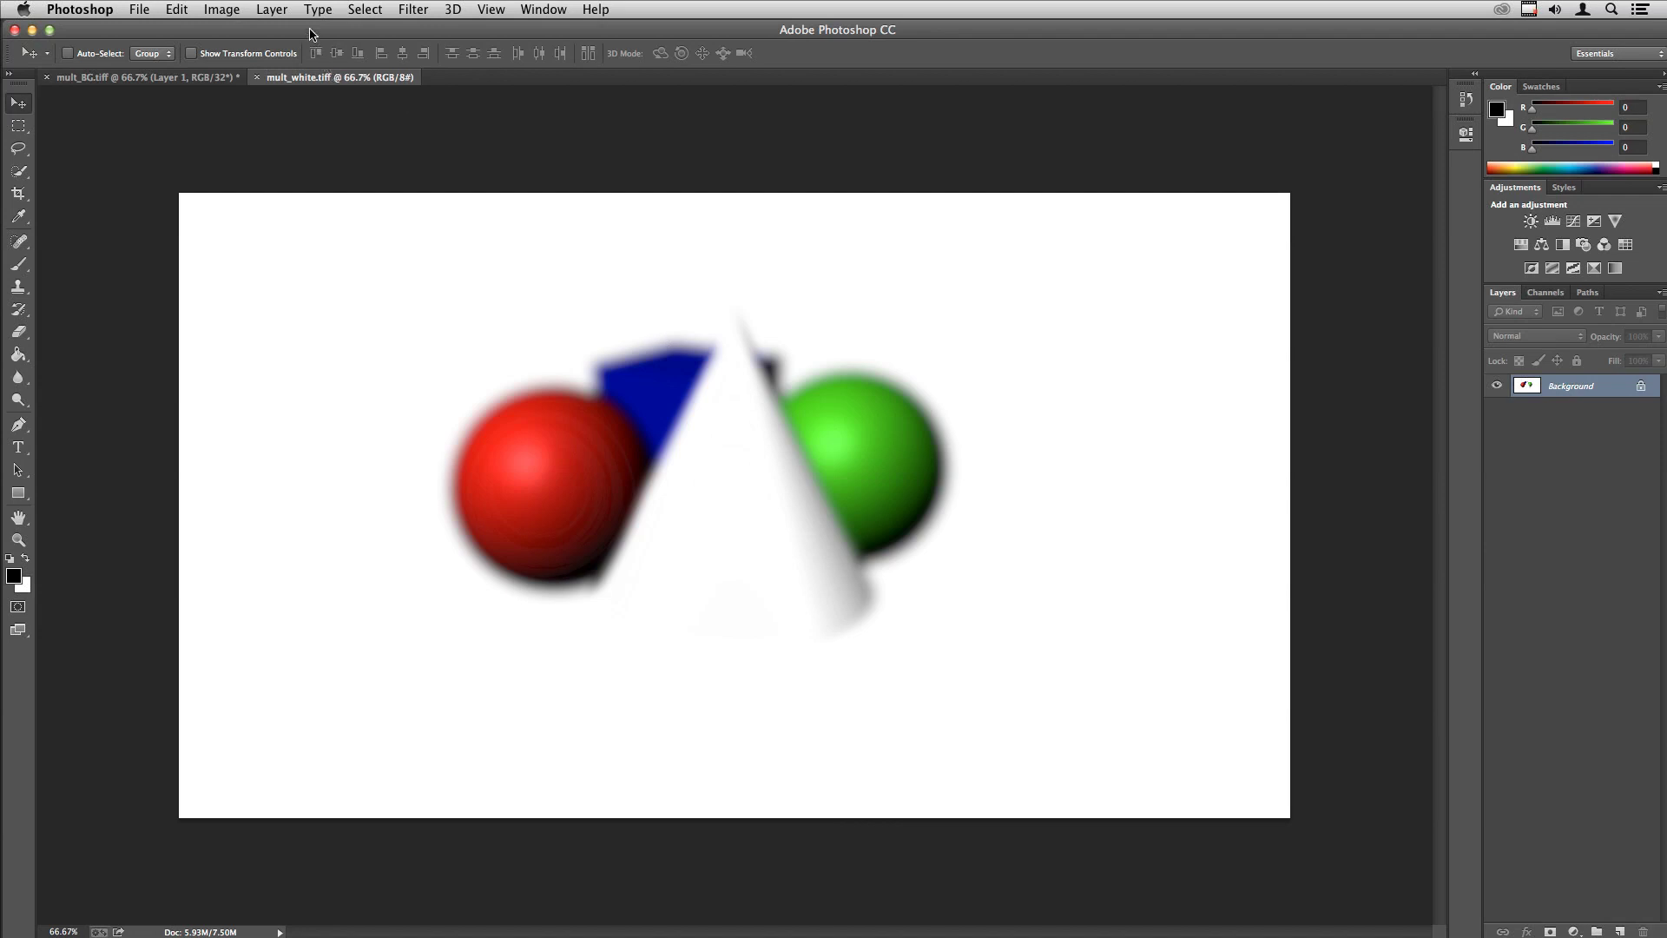
Step: Make mult_white.tiff 32 bits/channel, then add a new layer named branco filled with white
{"action": "left_click", "coordinate": [237, 9]}
{"action": "mouse_move", "coordinate": [231, 29]}
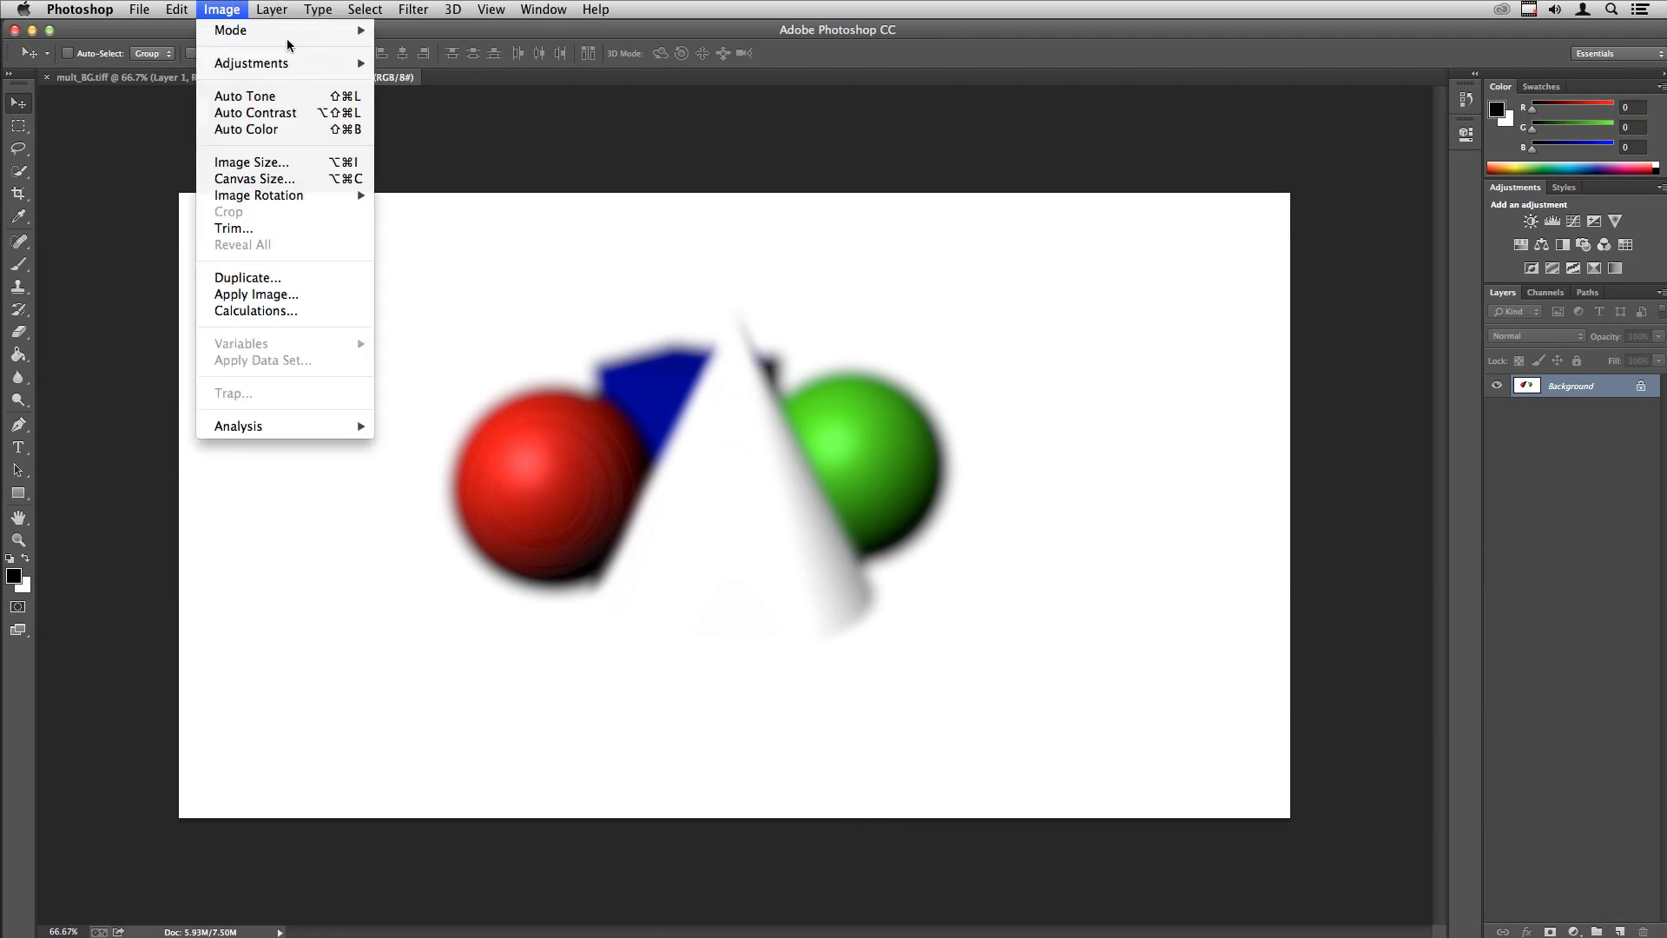
{"action": "left_click", "coordinate": [426, 216]}
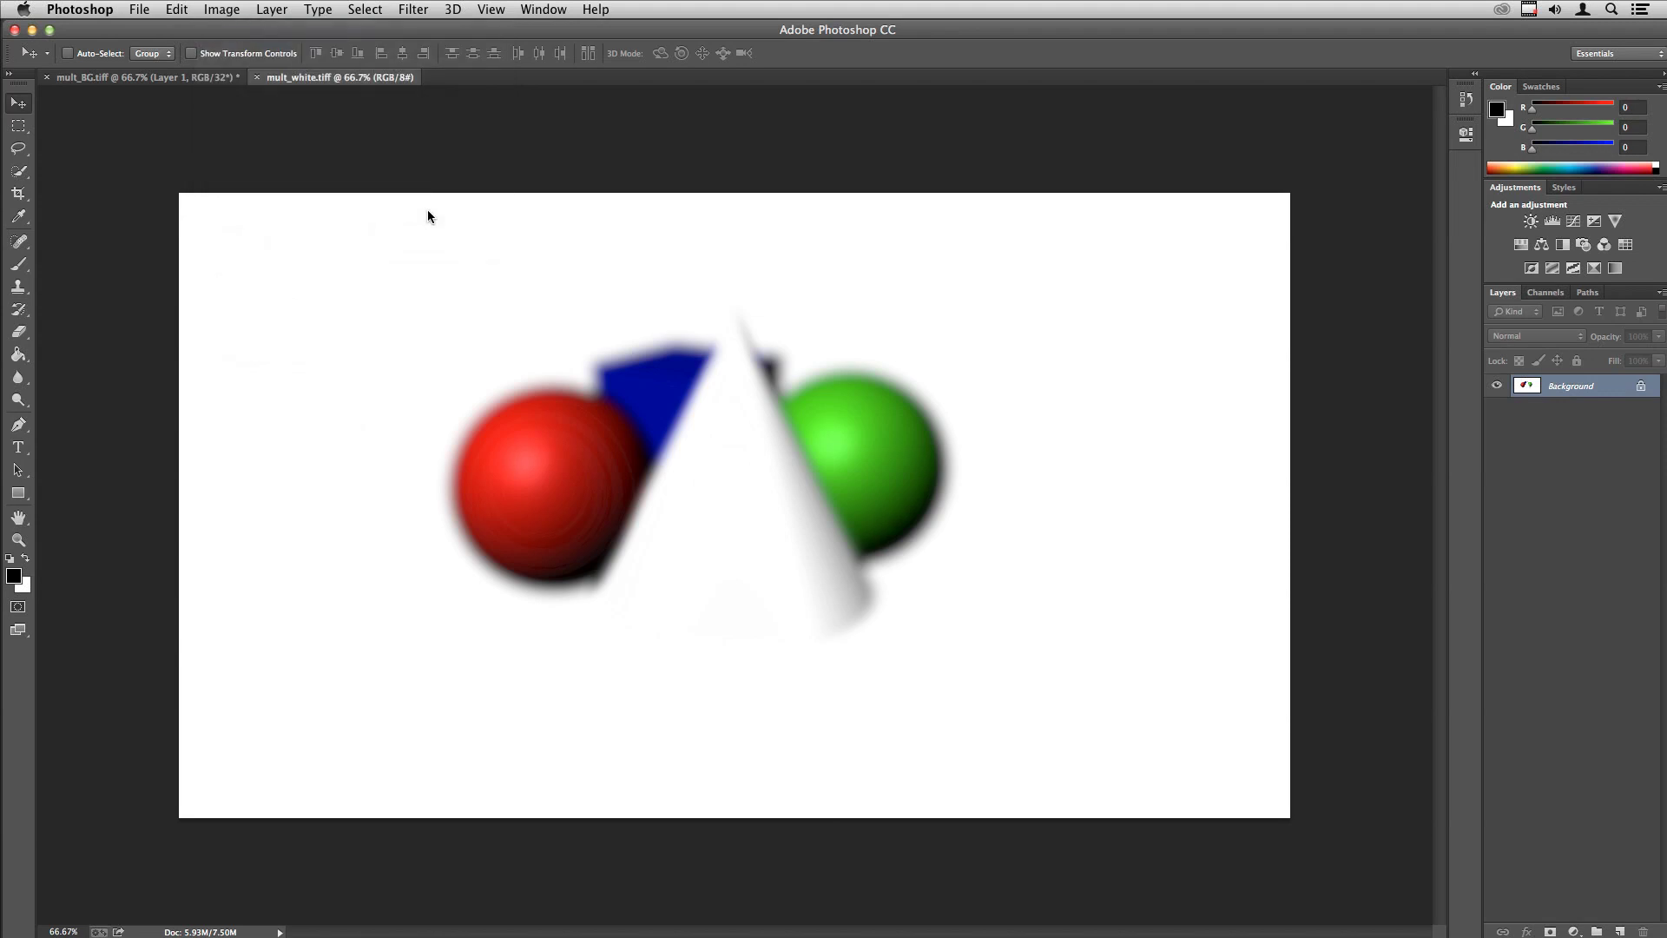
{"action": "left_click", "coordinate": [1619, 931]}
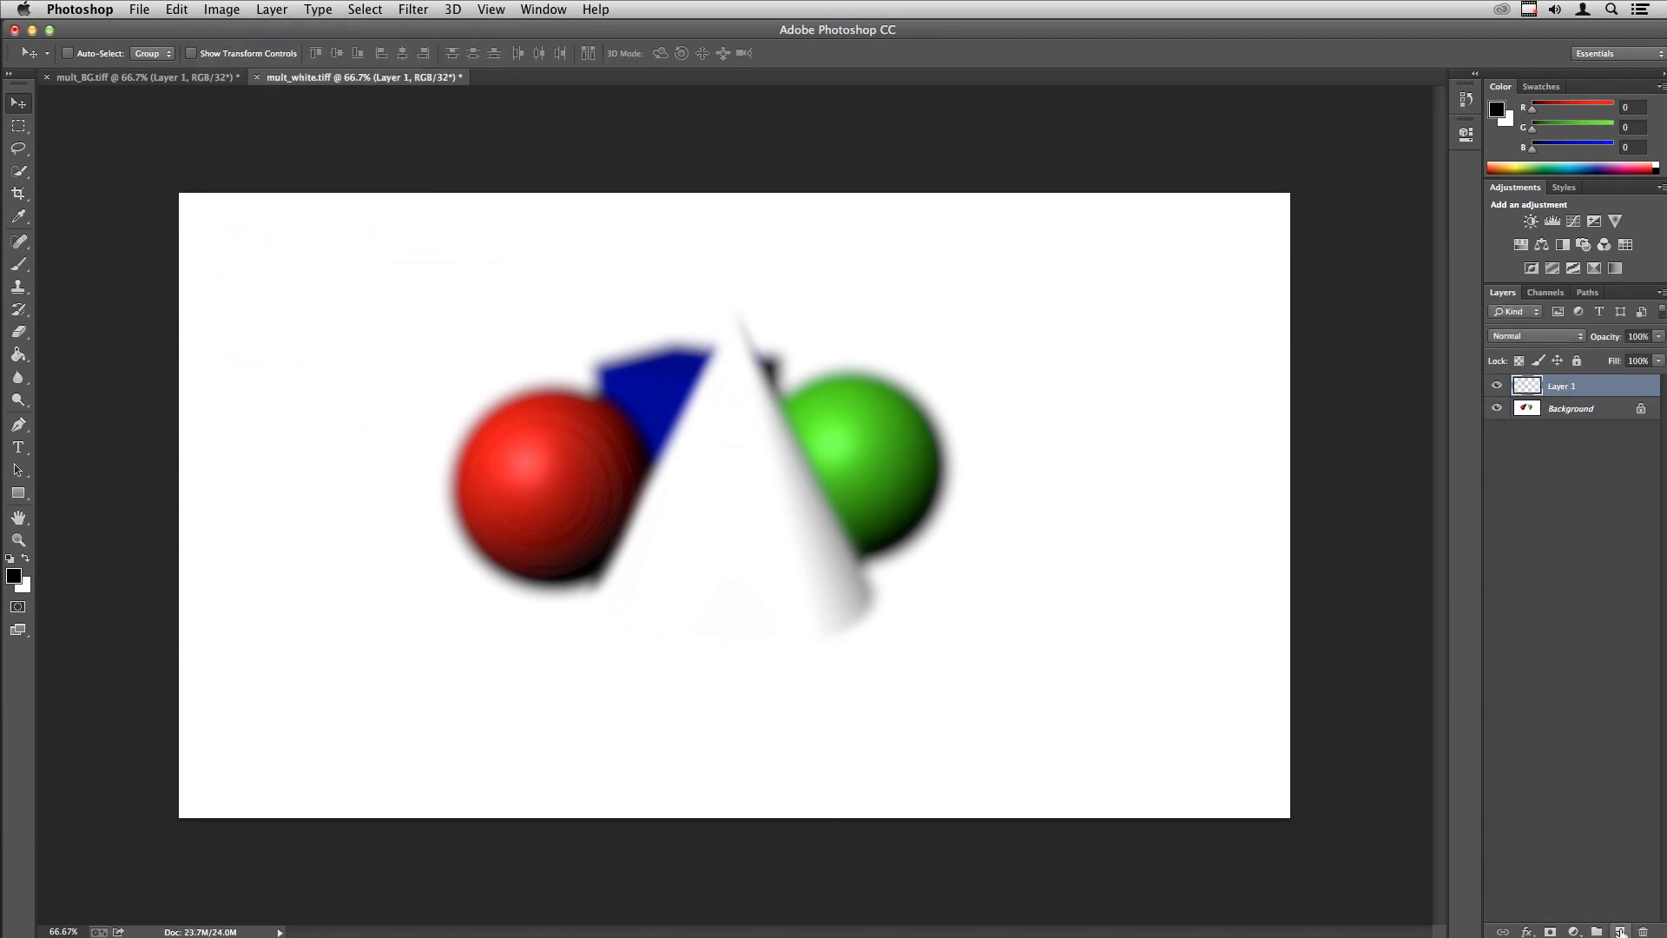
{"action": "double_click", "coordinate": [1559, 387]}
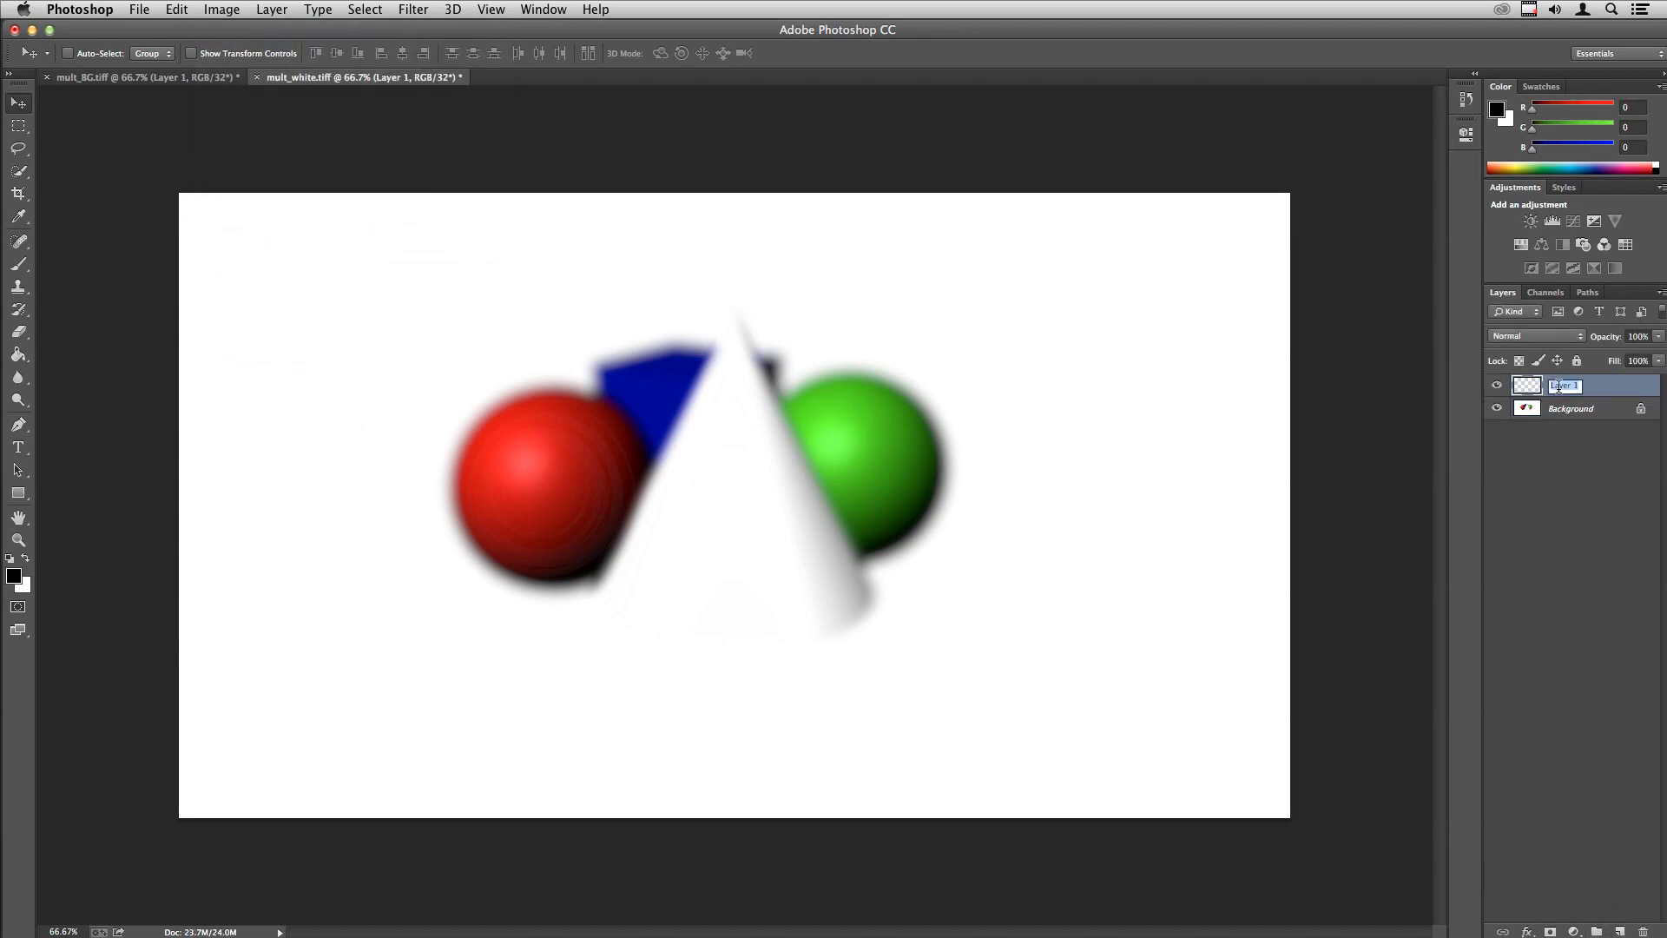
{"action": "type", "text": "branco"}
{"action": "key", "text": "Return"}
{"action": "key", "text": "super+BackSpace"}
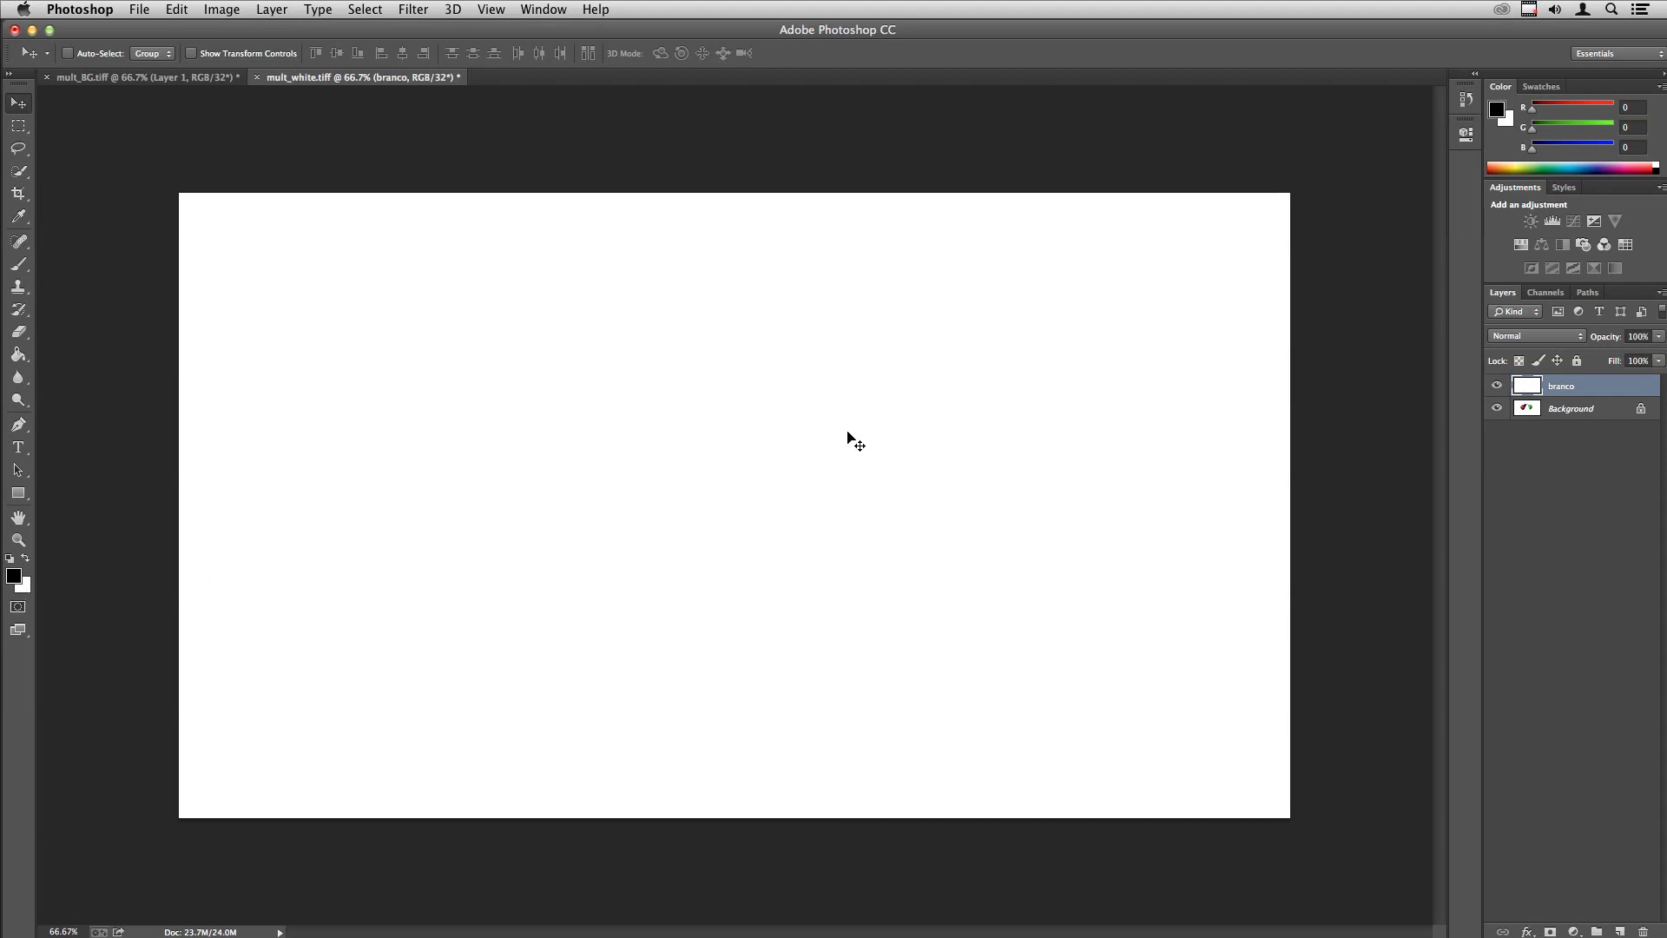
Step: Apply Image to branco from source branco, channel Alpha 1, inverted, with Multiply blending
{"action": "left_click", "coordinate": [228, 8]}
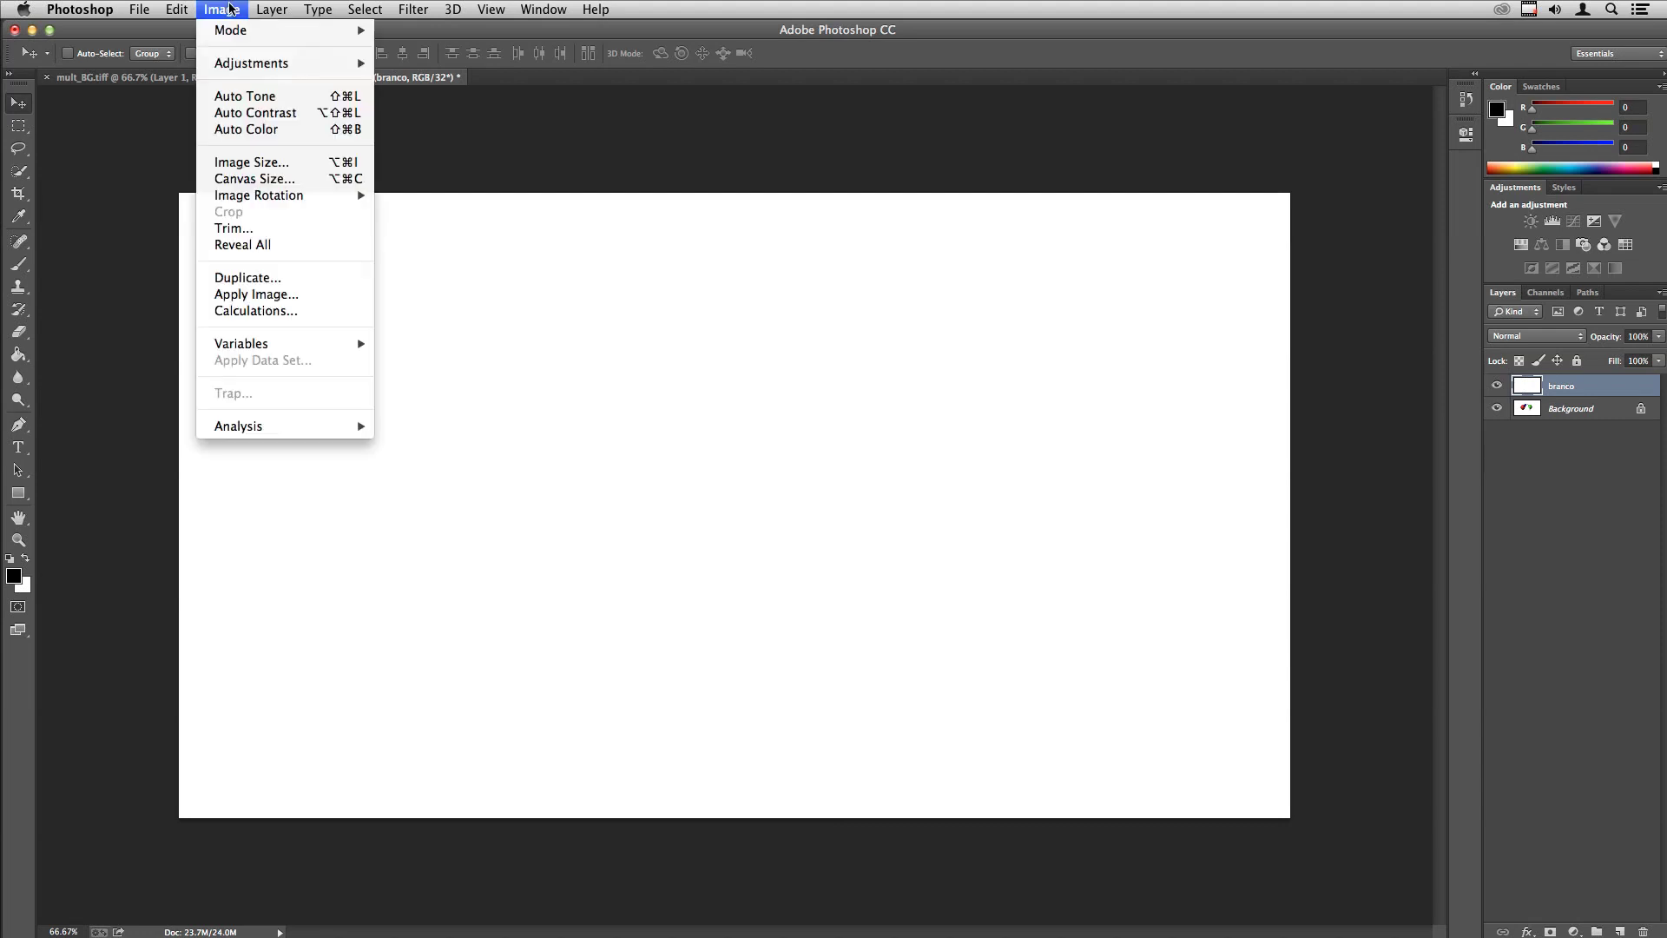
{"action": "left_click", "coordinate": [271, 298]}
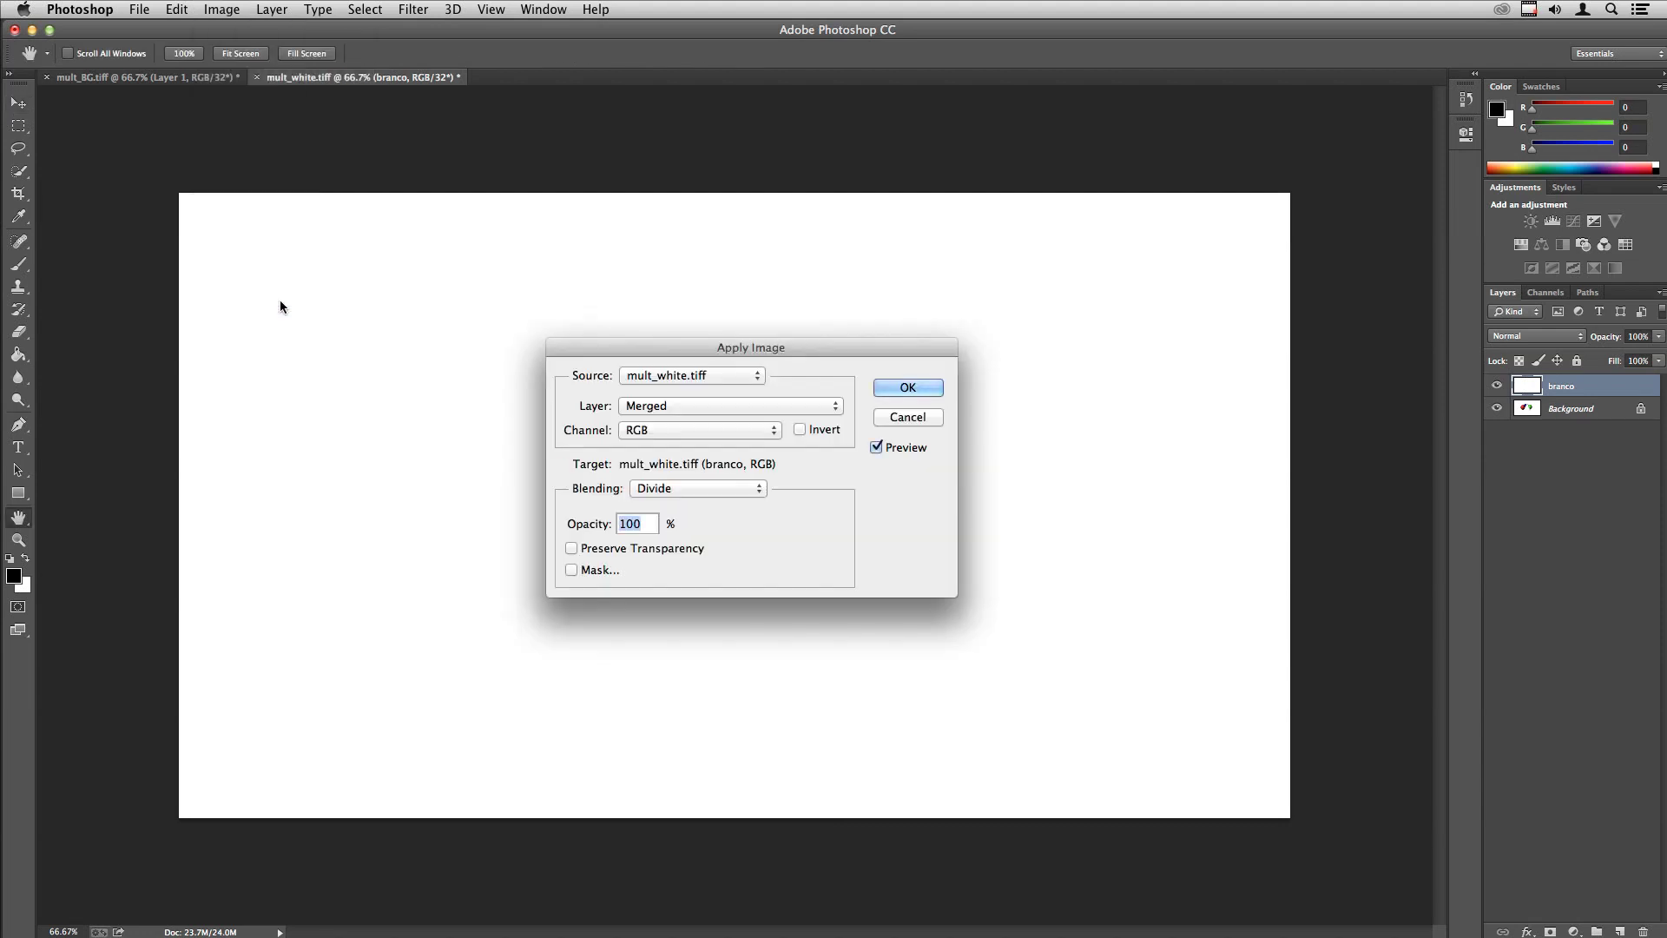
{"action": "left_click", "coordinate": [640, 408]}
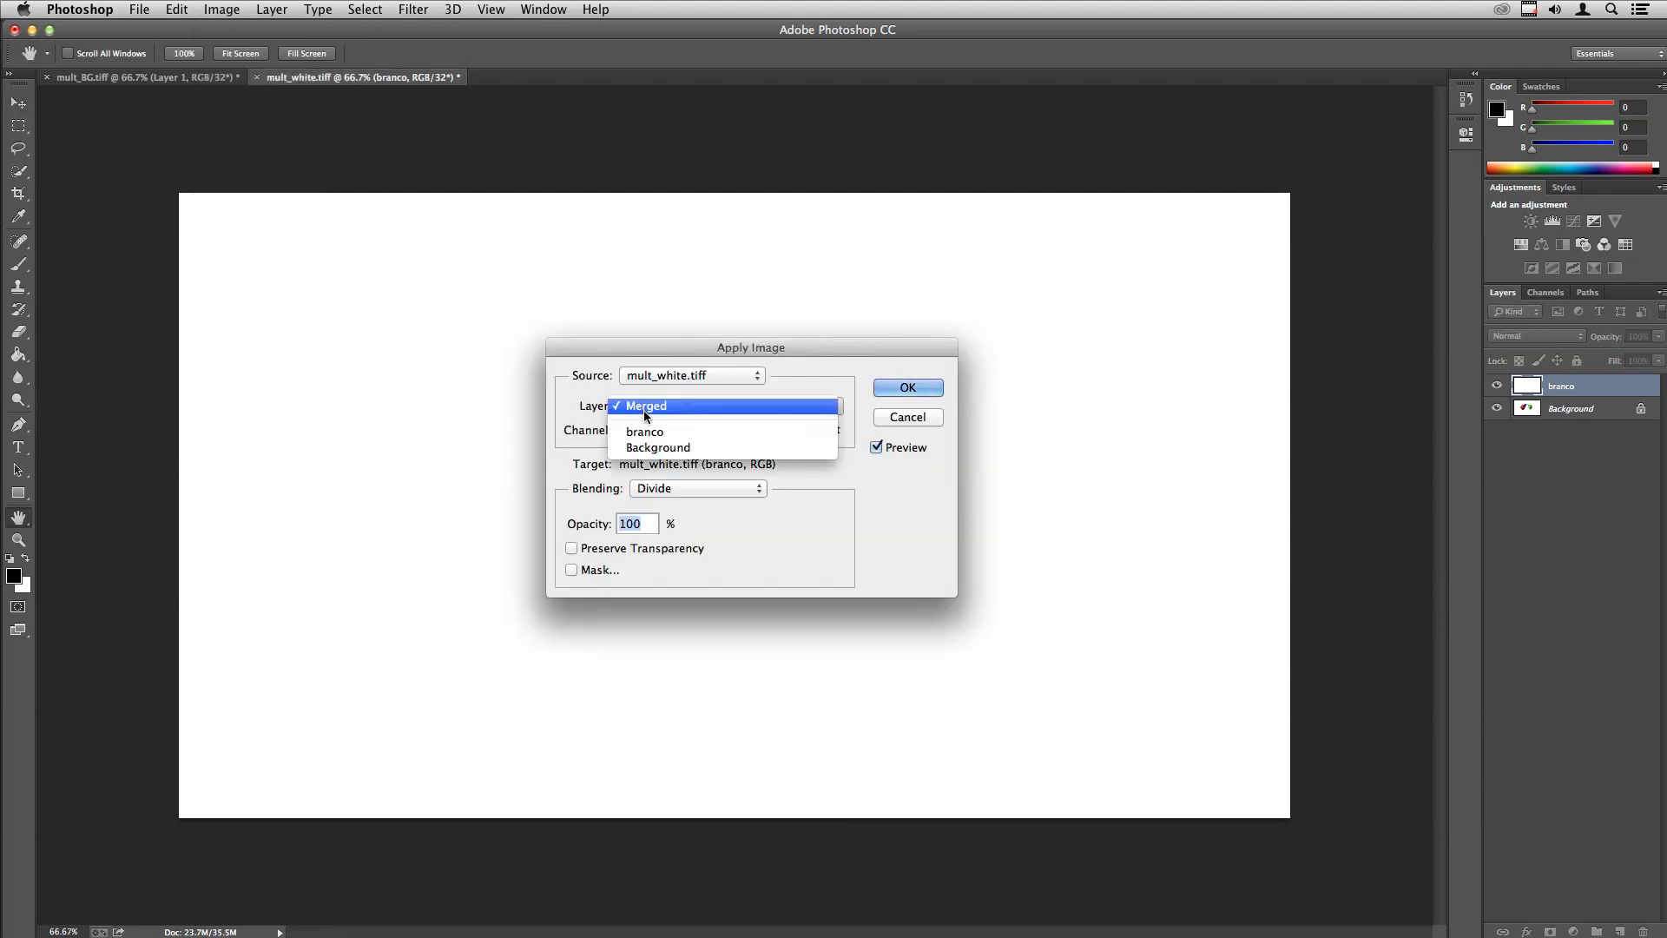
{"action": "left_click", "coordinate": [651, 432]}
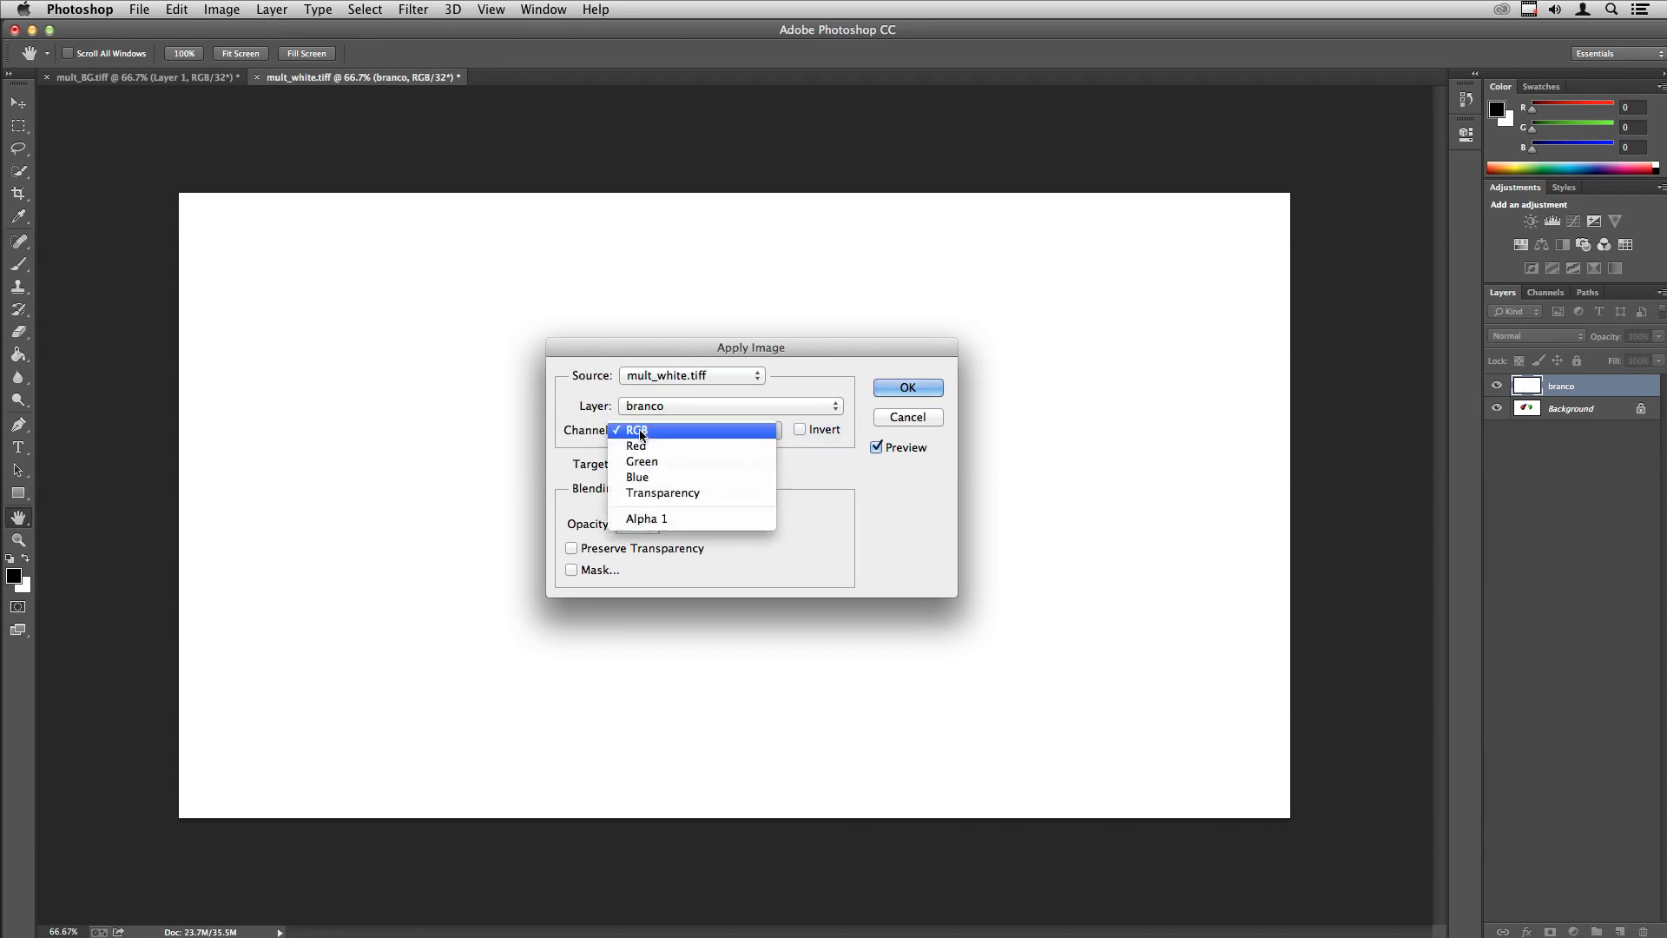
{"action": "left_click", "coordinate": [659, 521]}
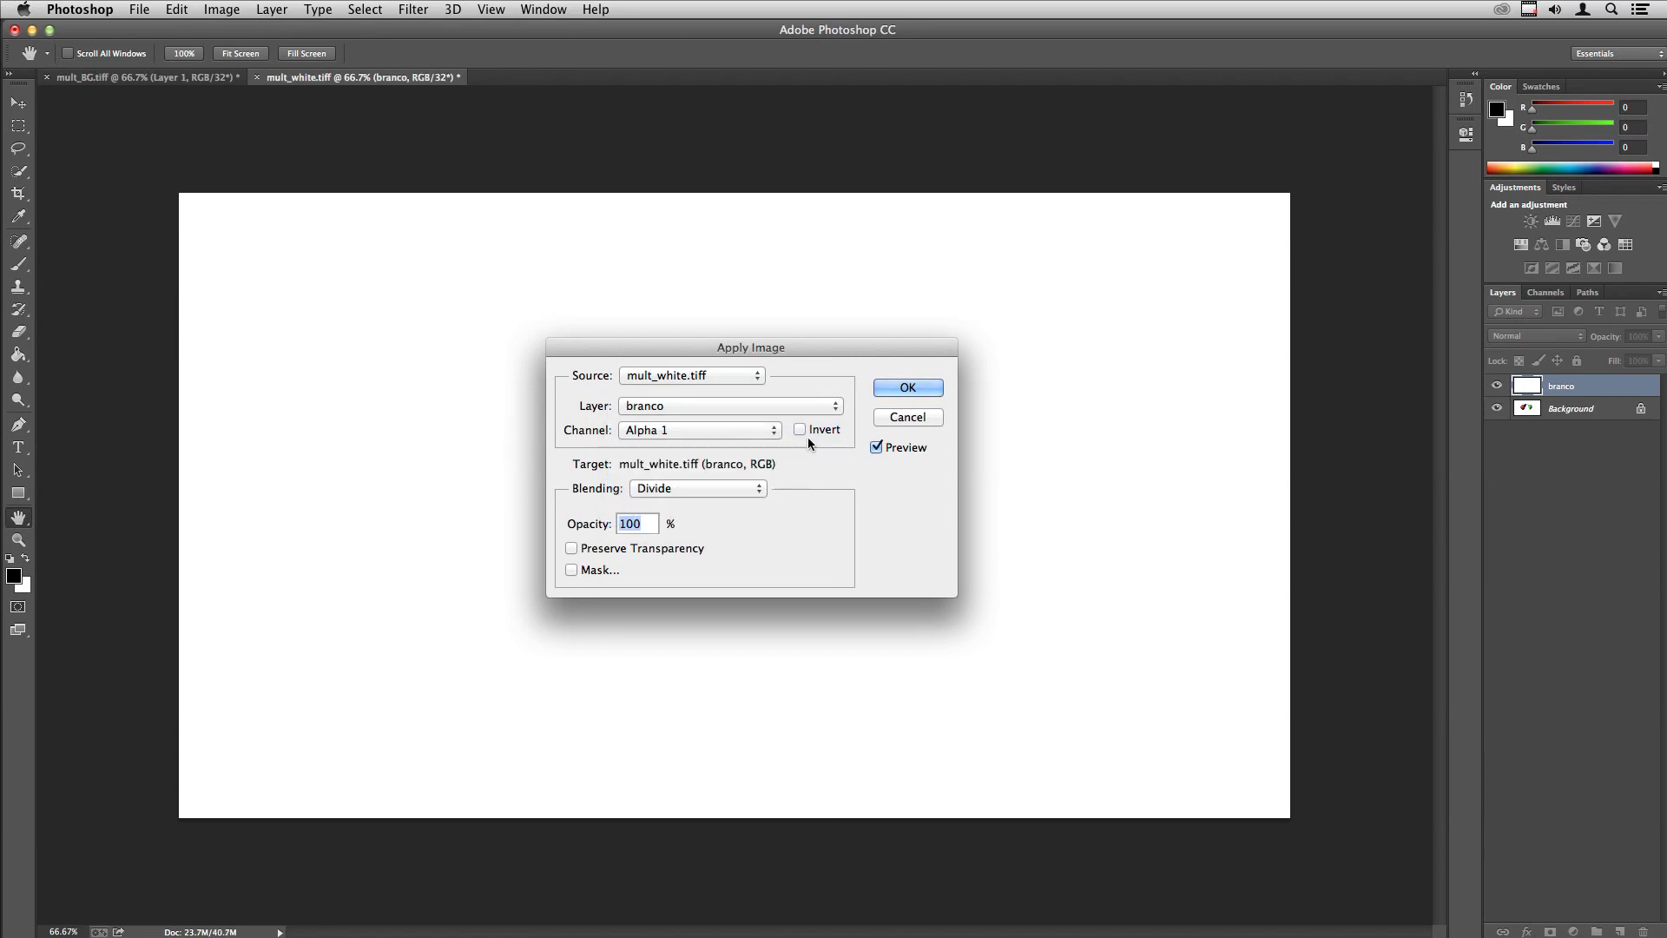
{"action": "left_click", "coordinate": [818, 431]}
{"action": "left_click", "coordinate": [726, 488]}
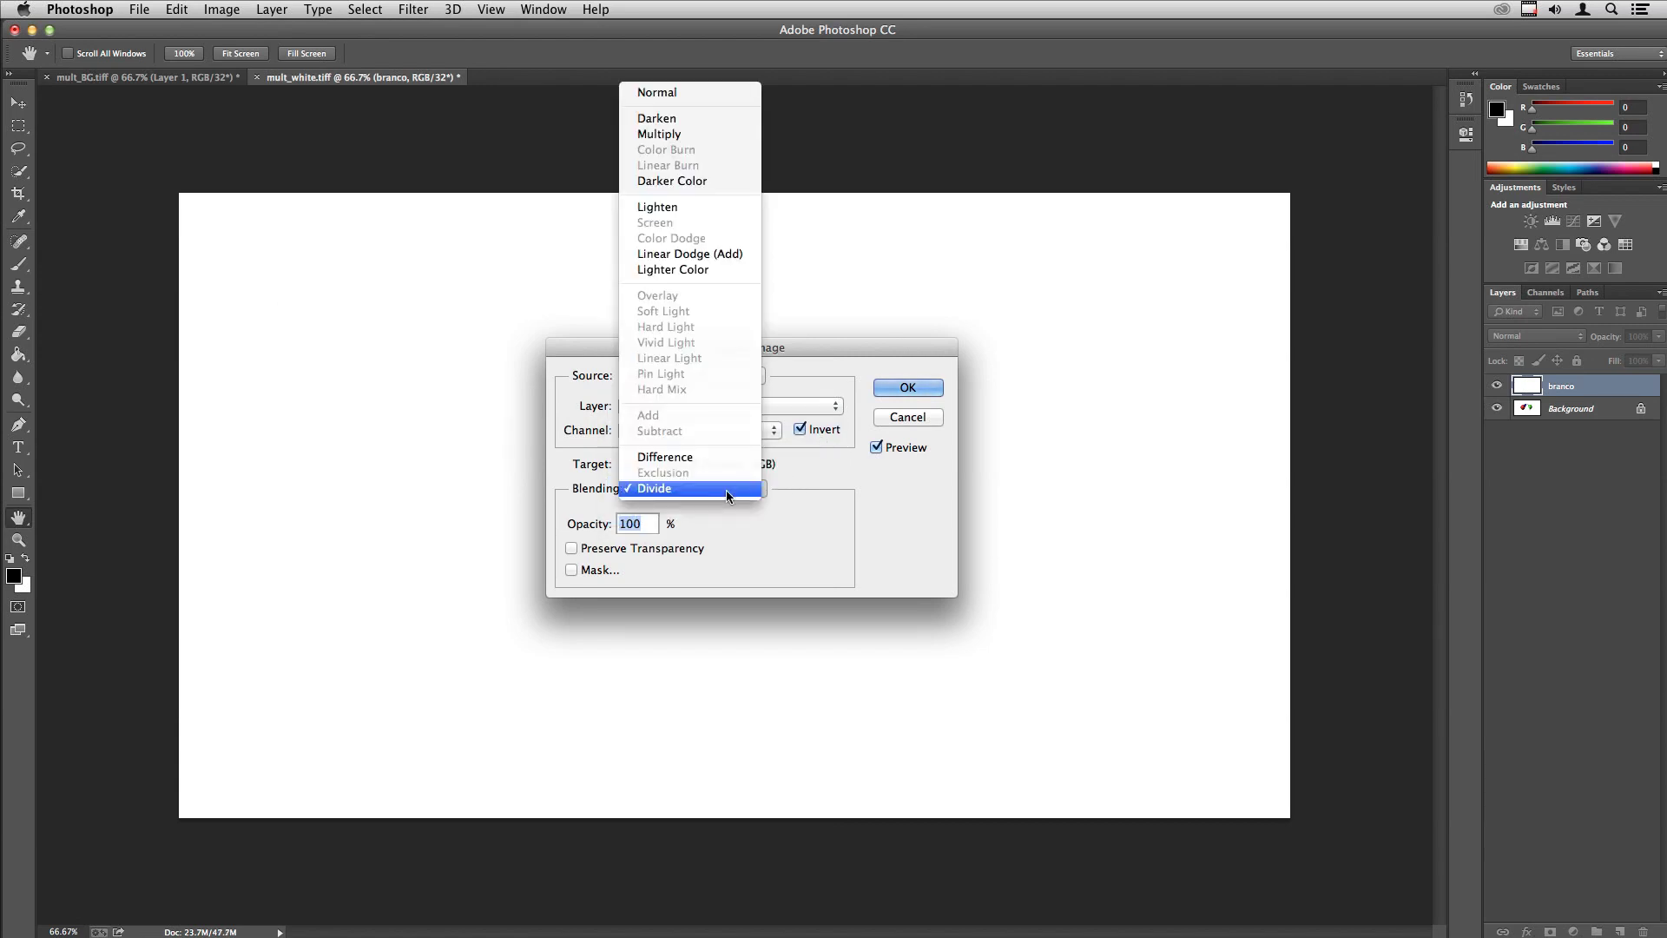
{"action": "left_click", "coordinate": [670, 134]}
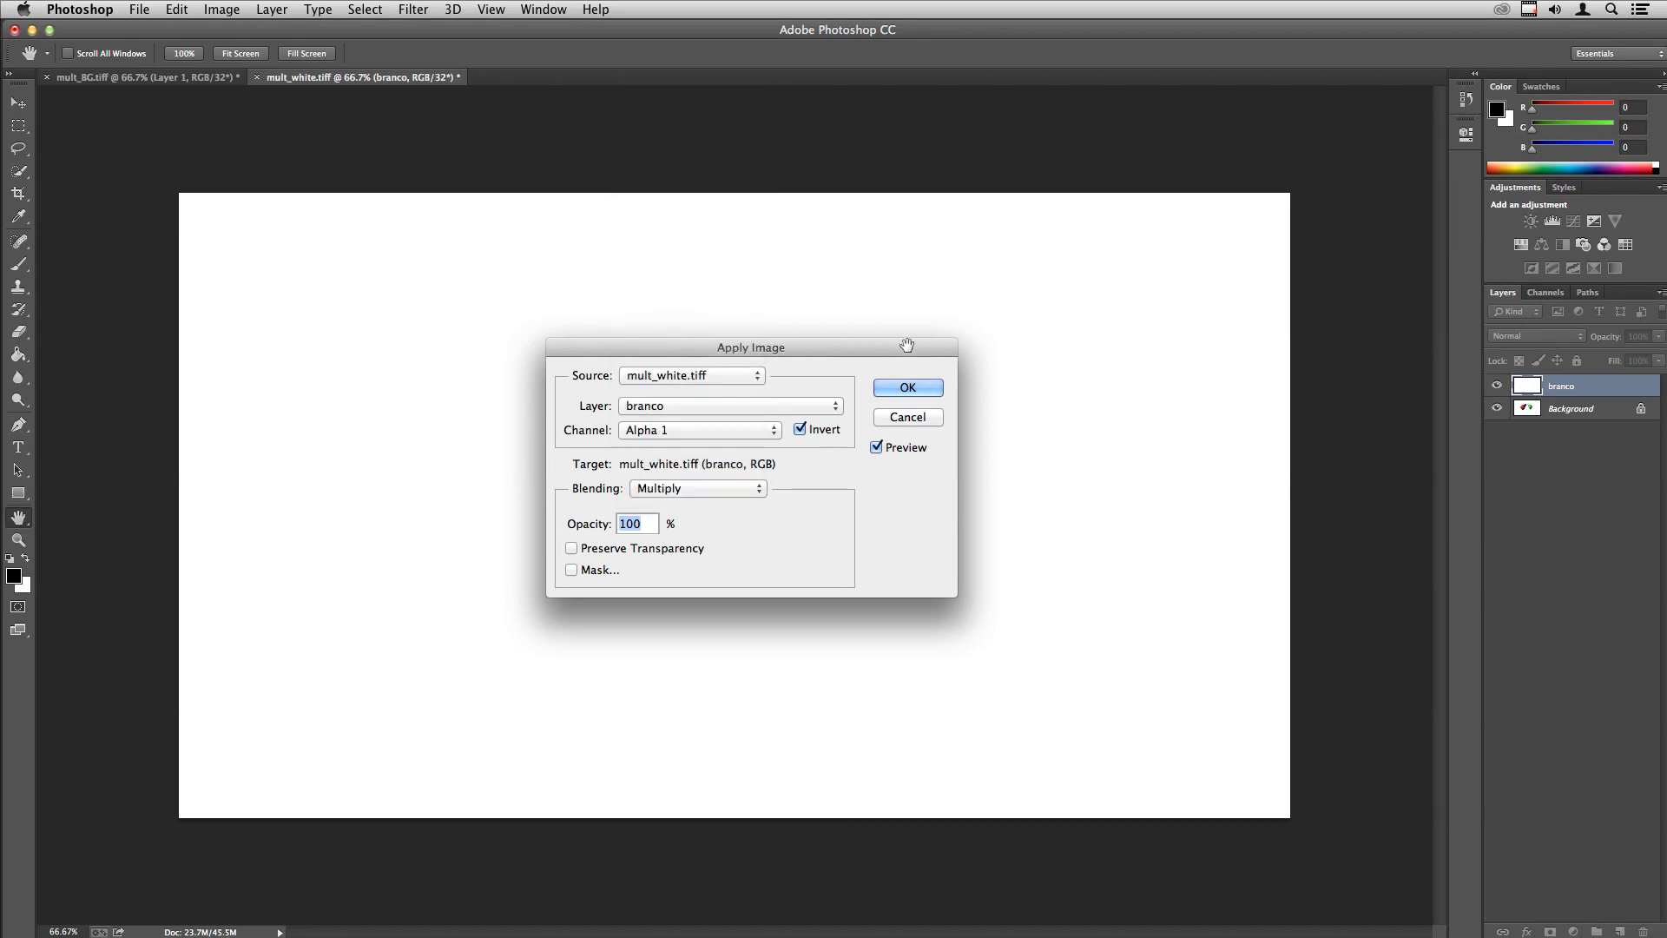
{"action": "left_click", "coordinate": [916, 389]}
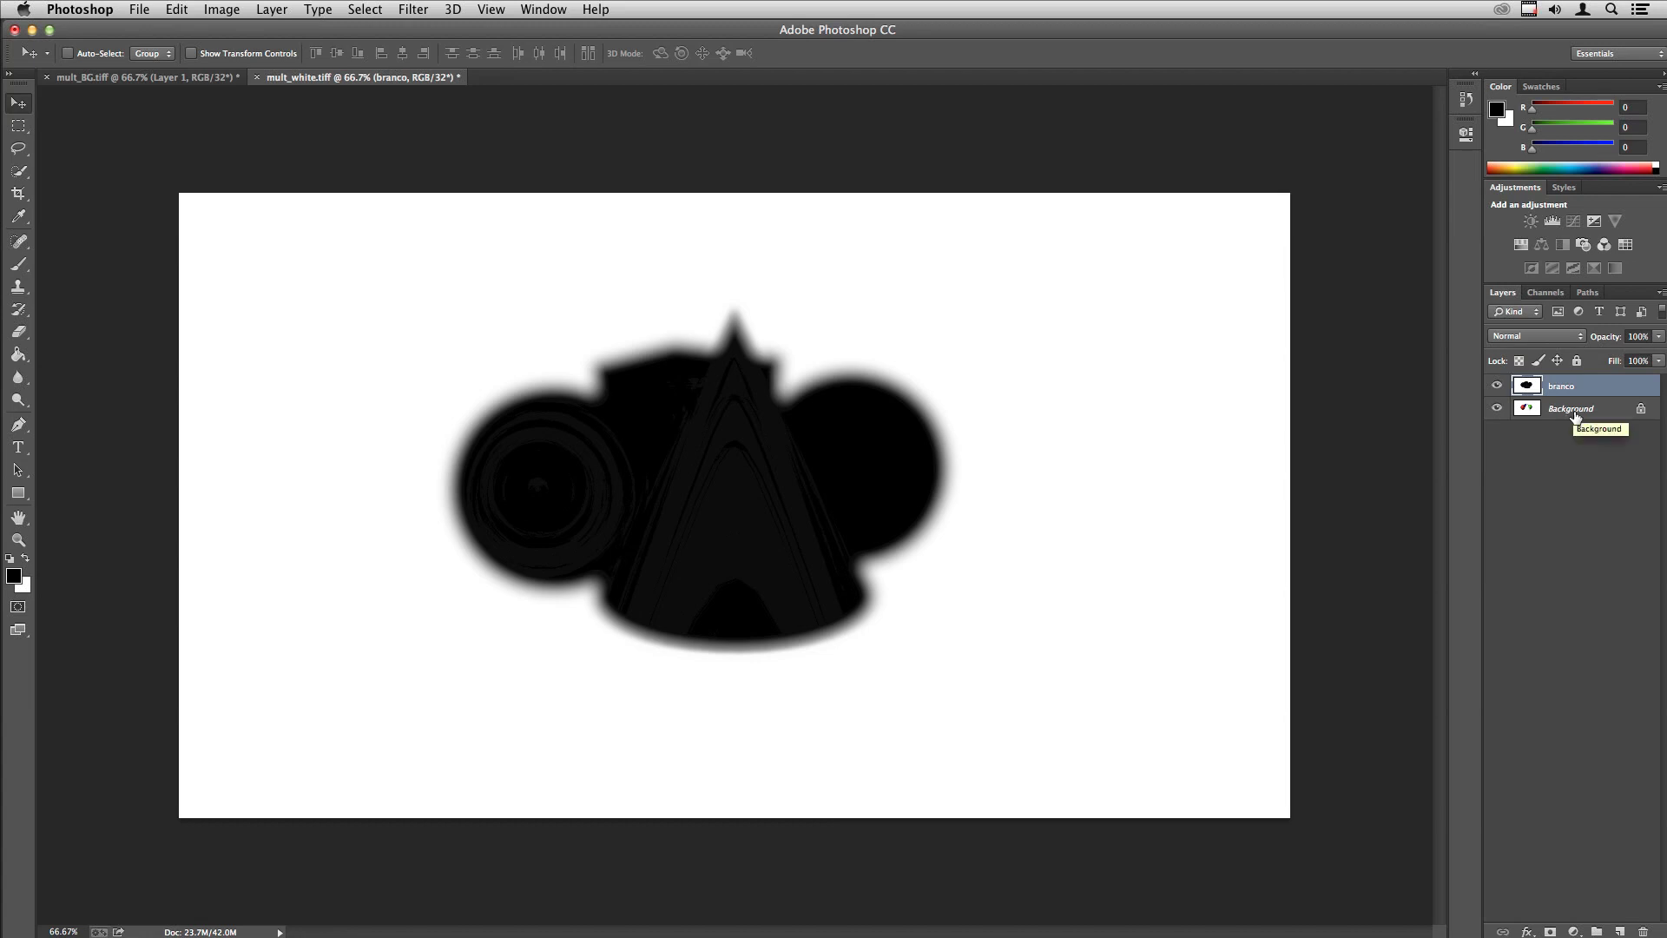
Step: Duplicate the Background layer and set the branco layer to Subtract blending
{"action": "left_click", "coordinate": [1576, 415]}
{"action": "right_click", "coordinate": [1575, 410]}
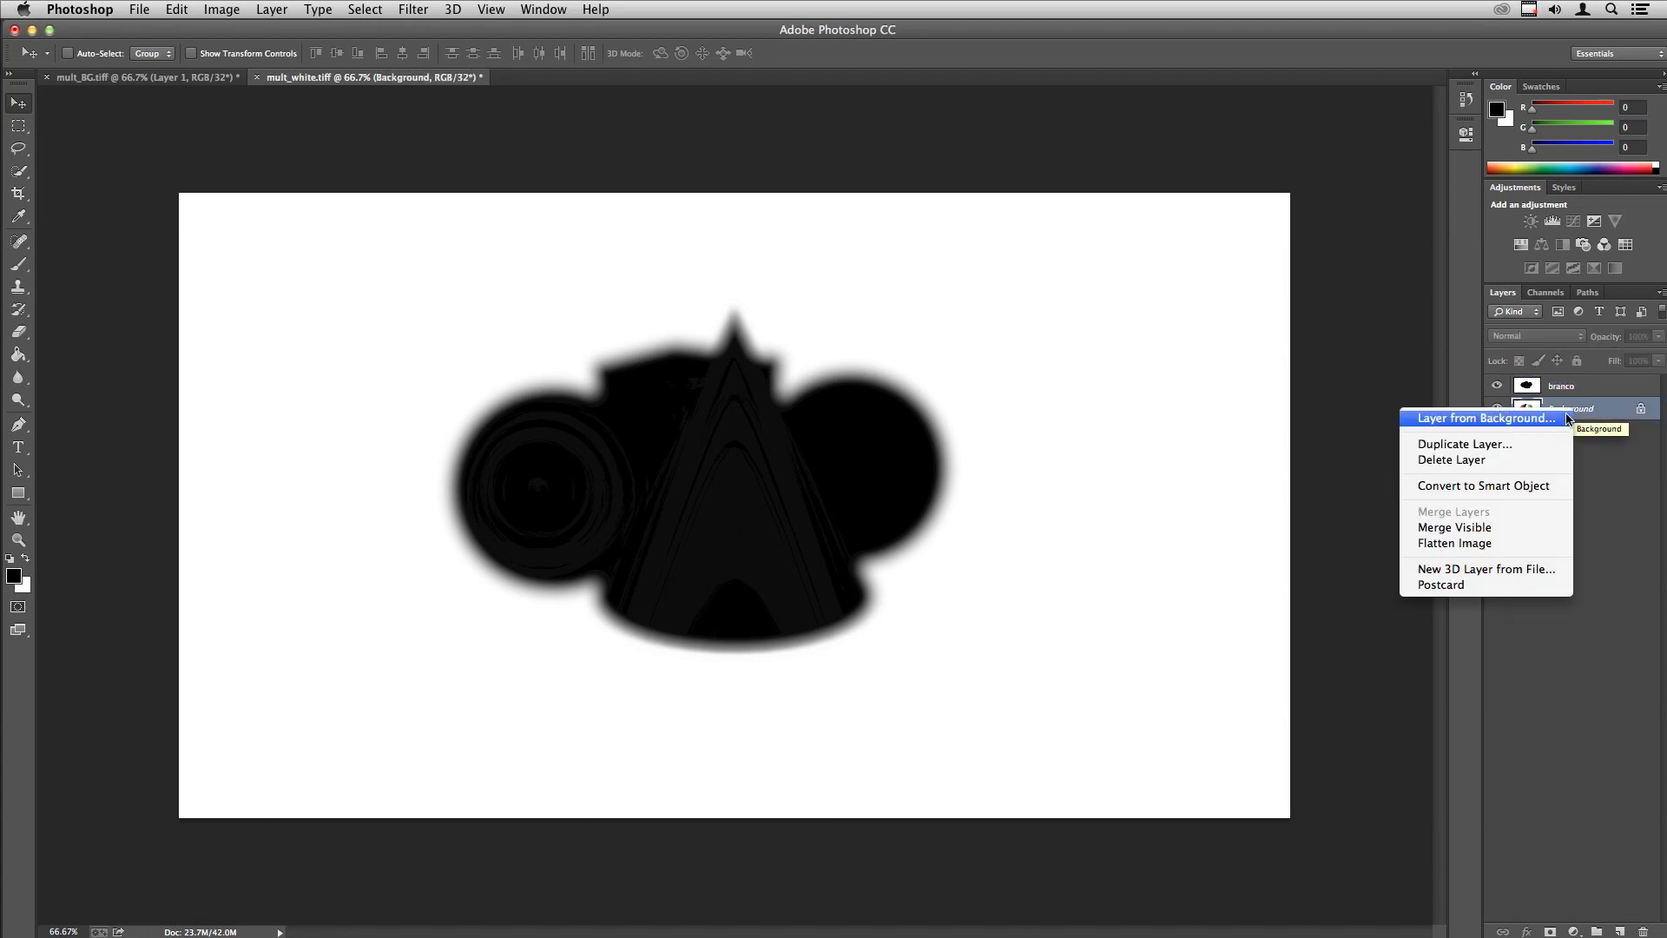
{"action": "left_click", "coordinate": [1533, 443]}
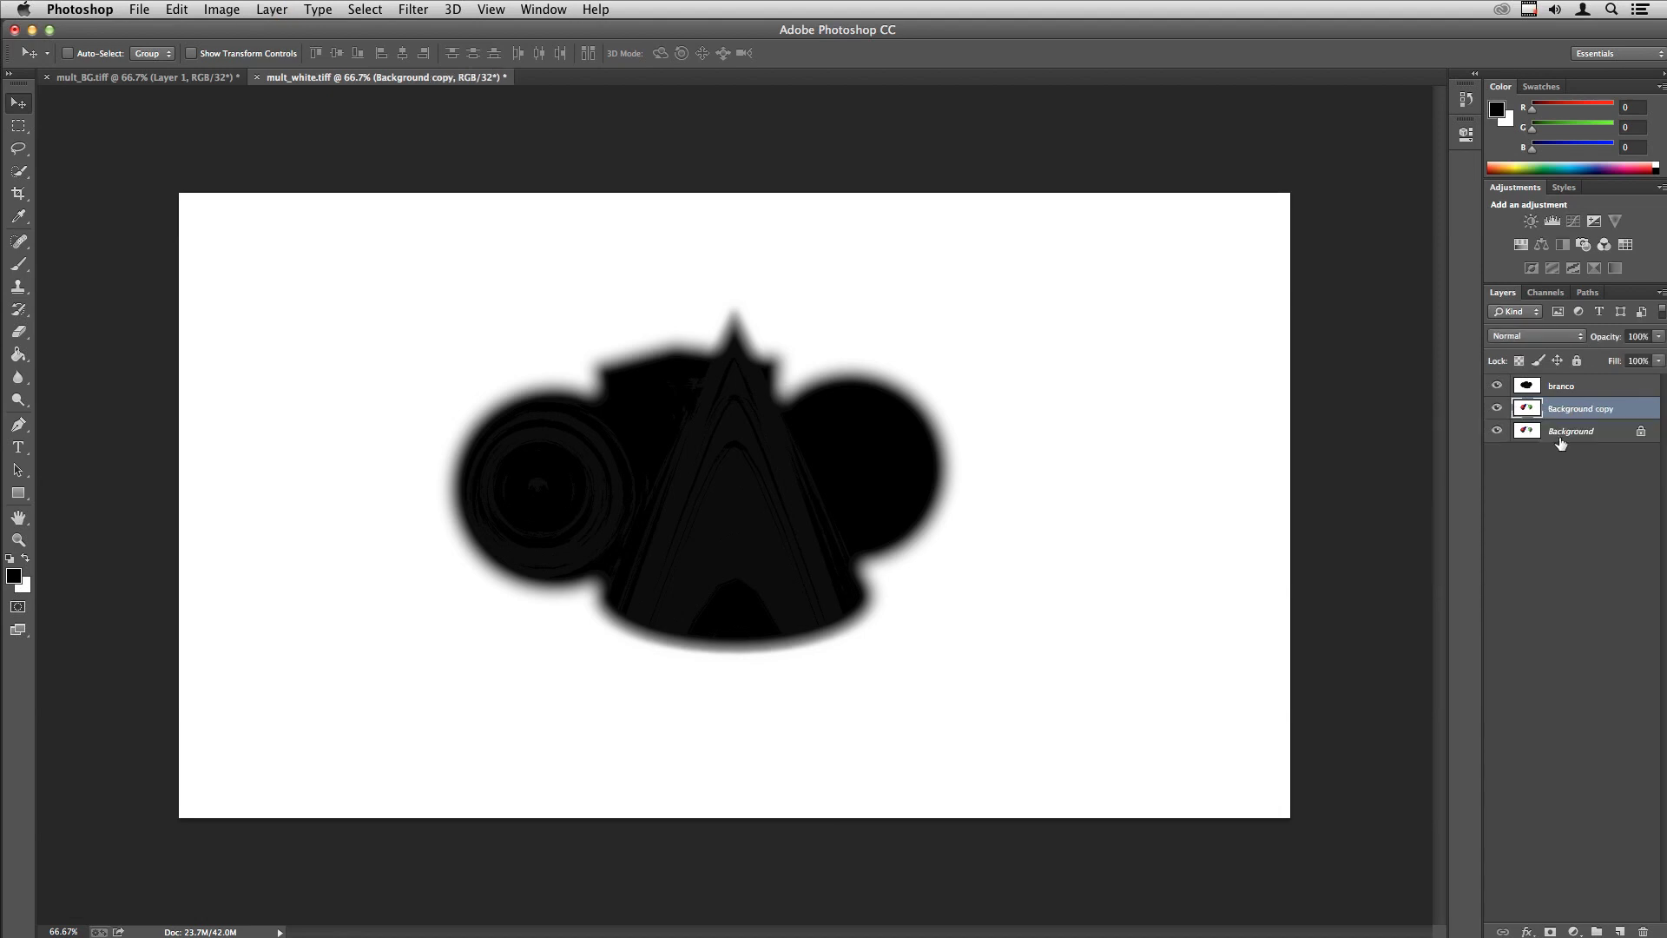
{"action": "left_click", "coordinate": [1579, 389]}
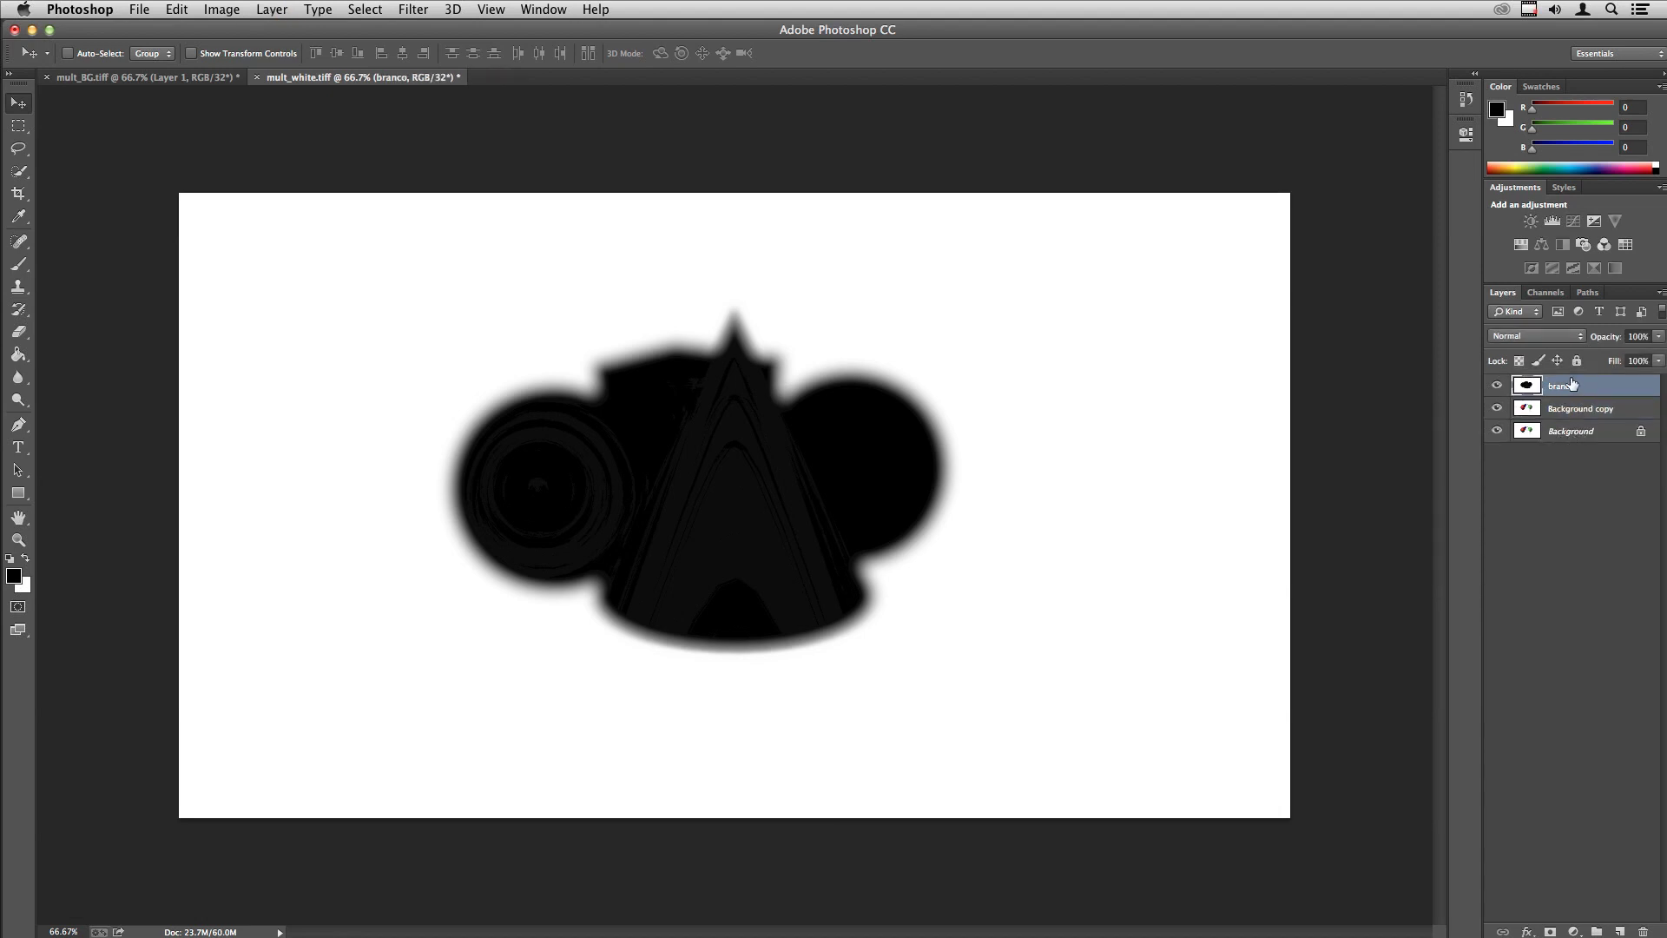
{"action": "left_click", "coordinate": [1540, 342]}
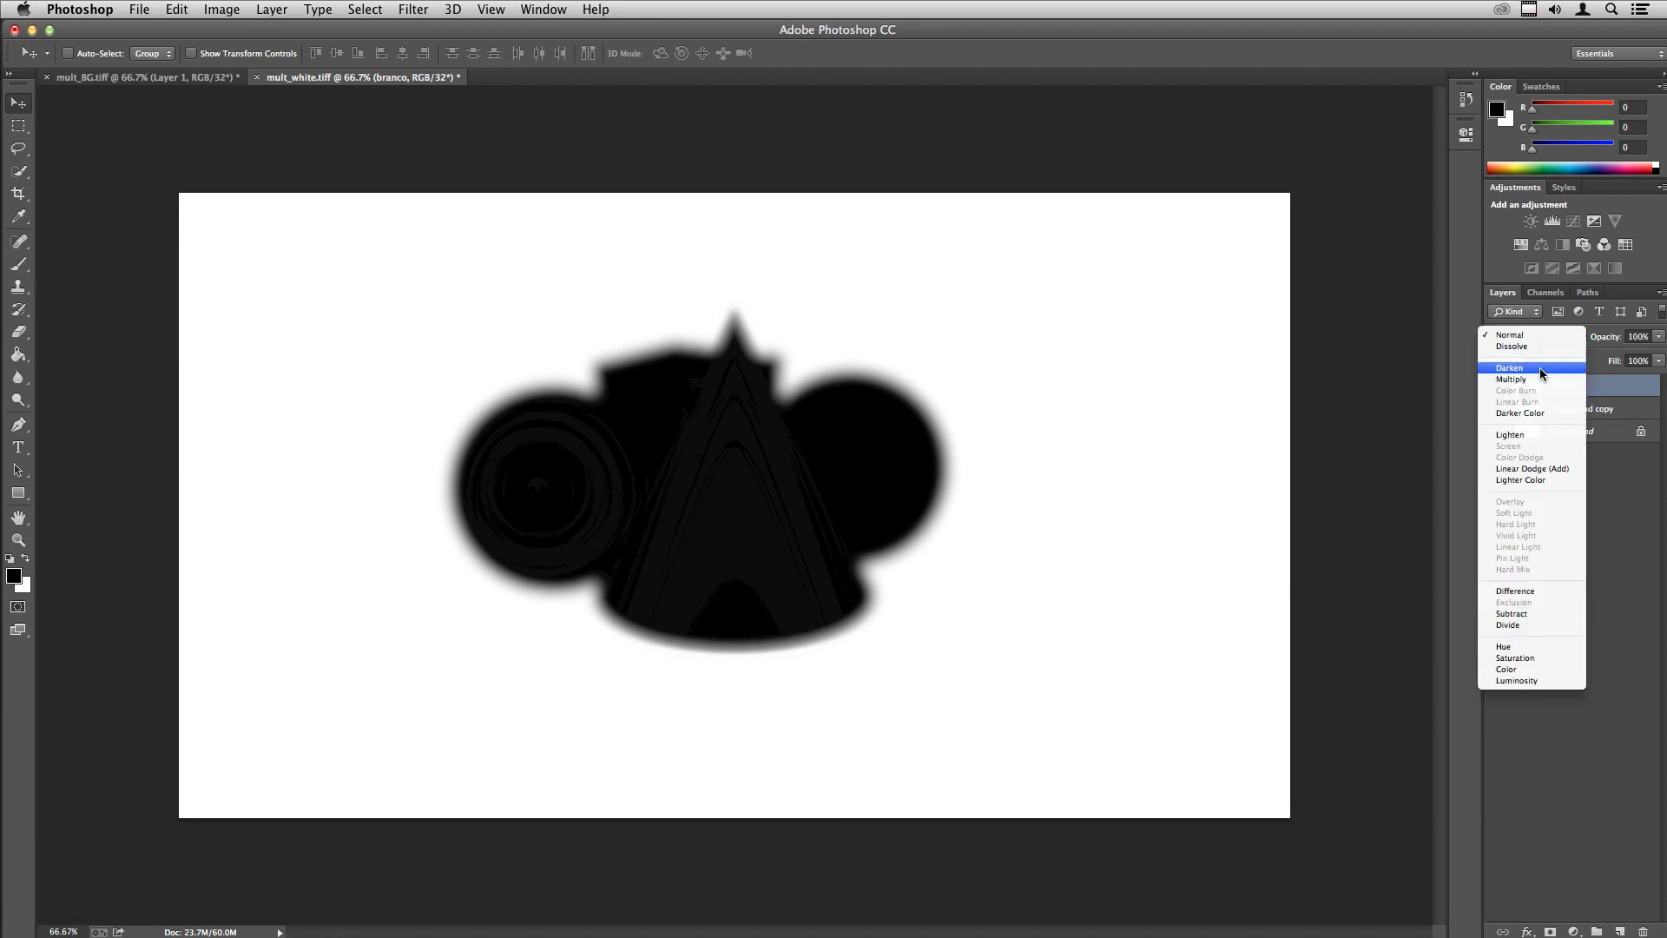
{"action": "left_click", "coordinate": [1537, 614]}
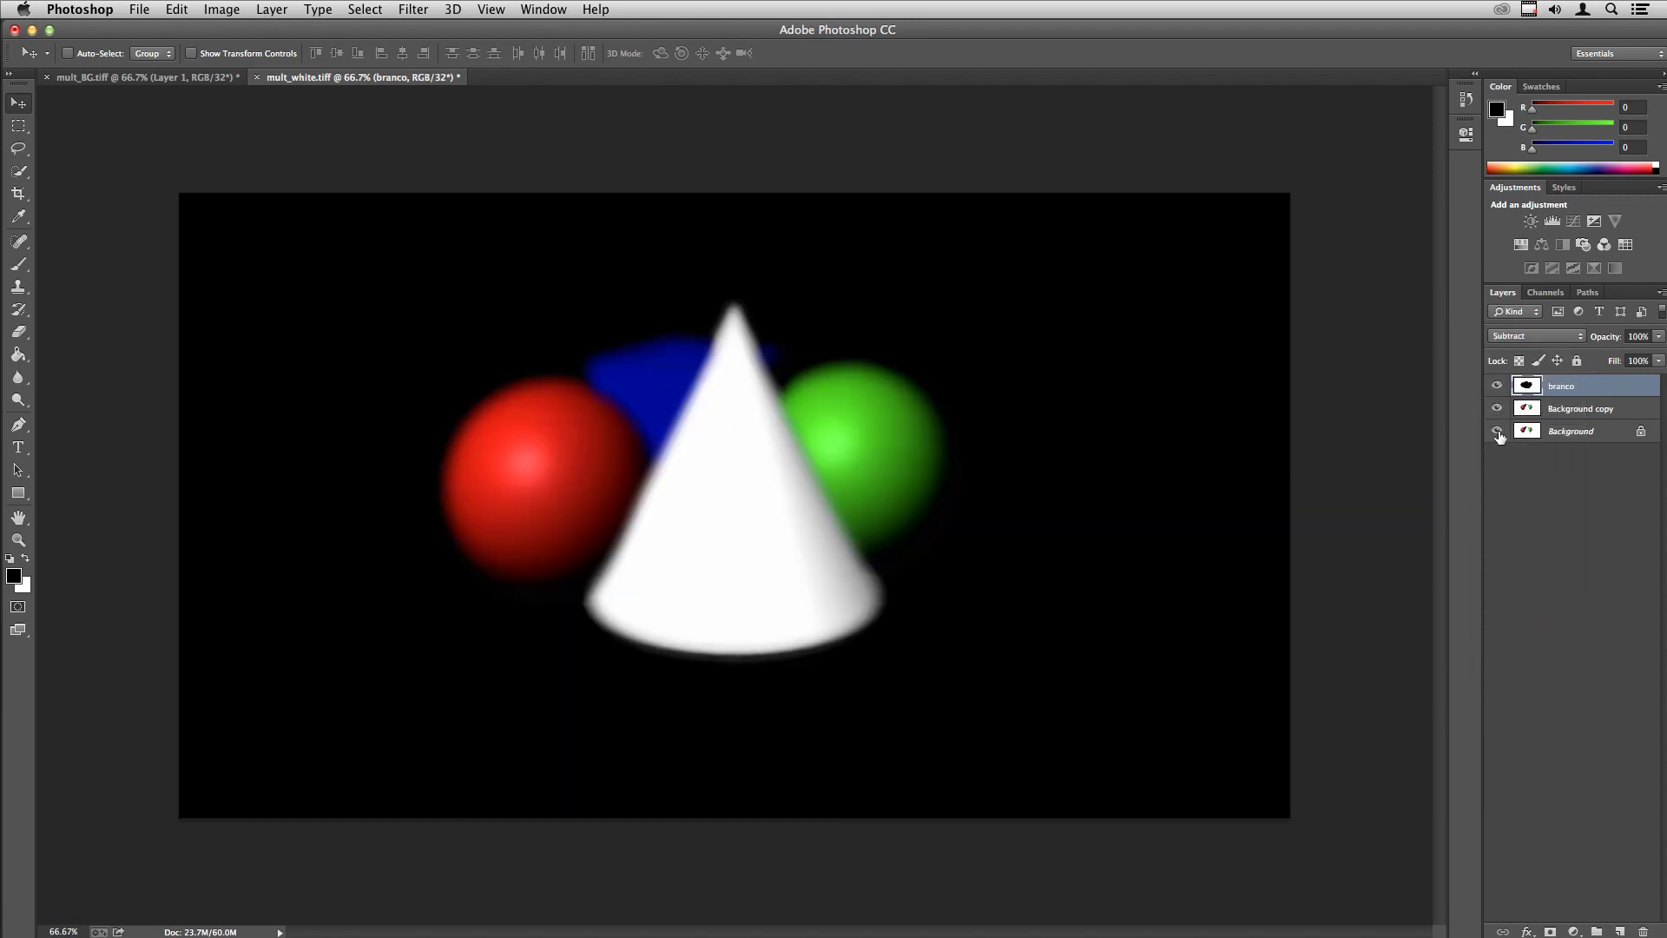
Step: Hide the original Background and merge branco with Background copy into one layer
{"action": "left_click", "coordinate": [1497, 431]}
{"action": "left_click", "coordinate": [1567, 415], "text": "shift"}
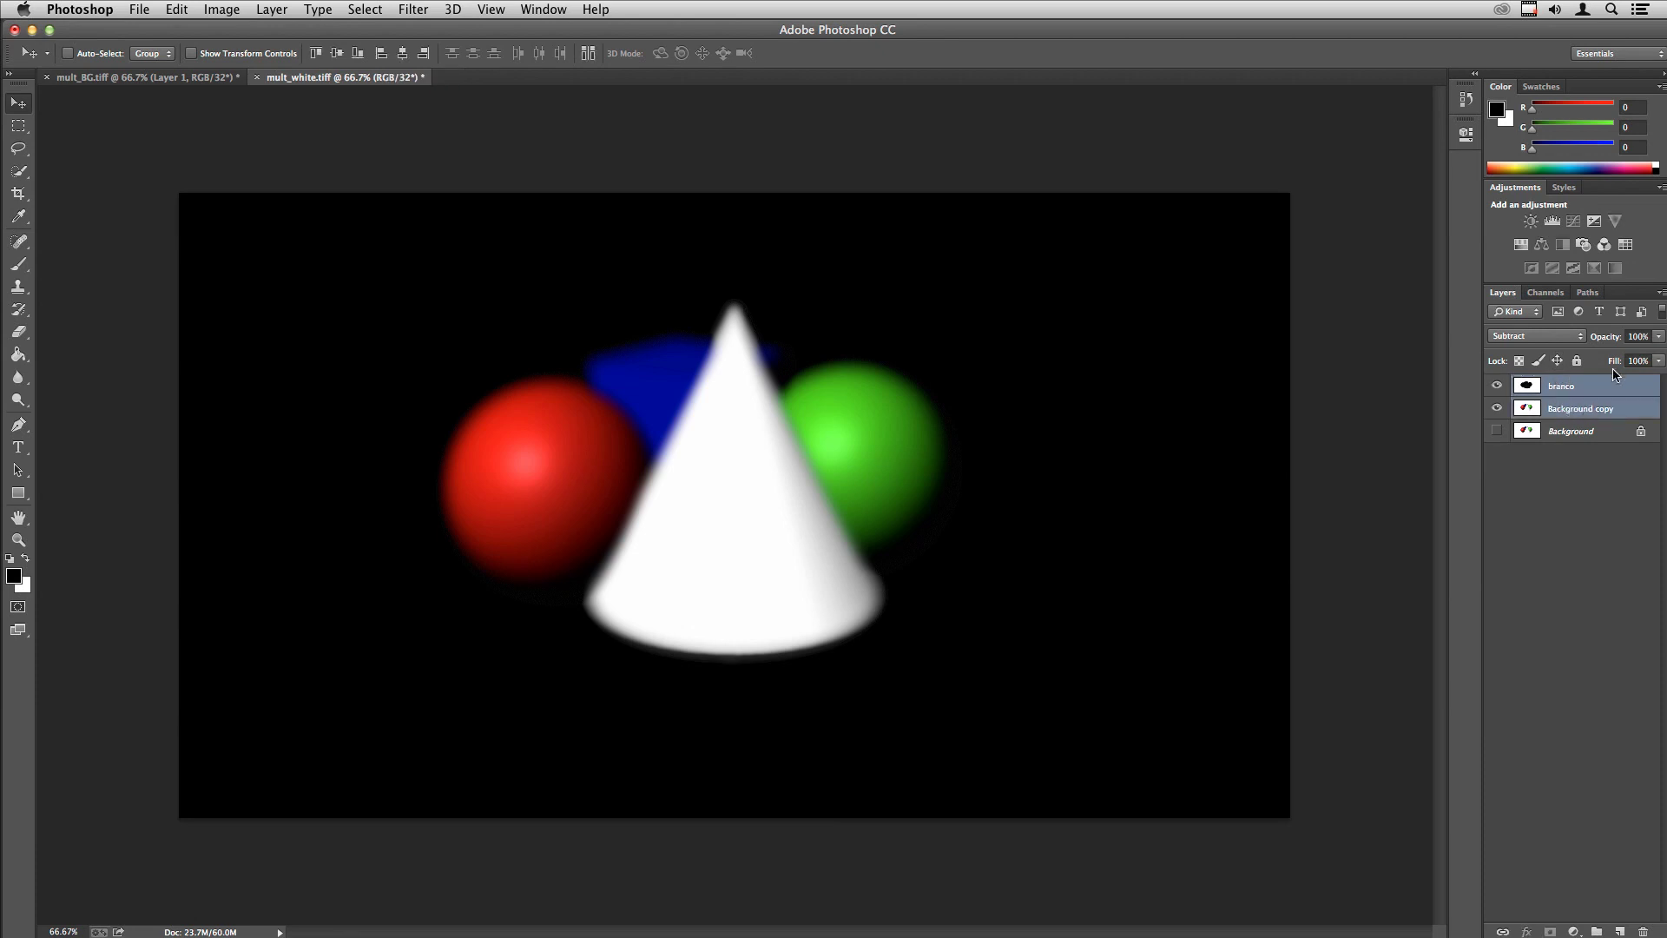
{"action": "left_click", "coordinate": [1659, 293]}
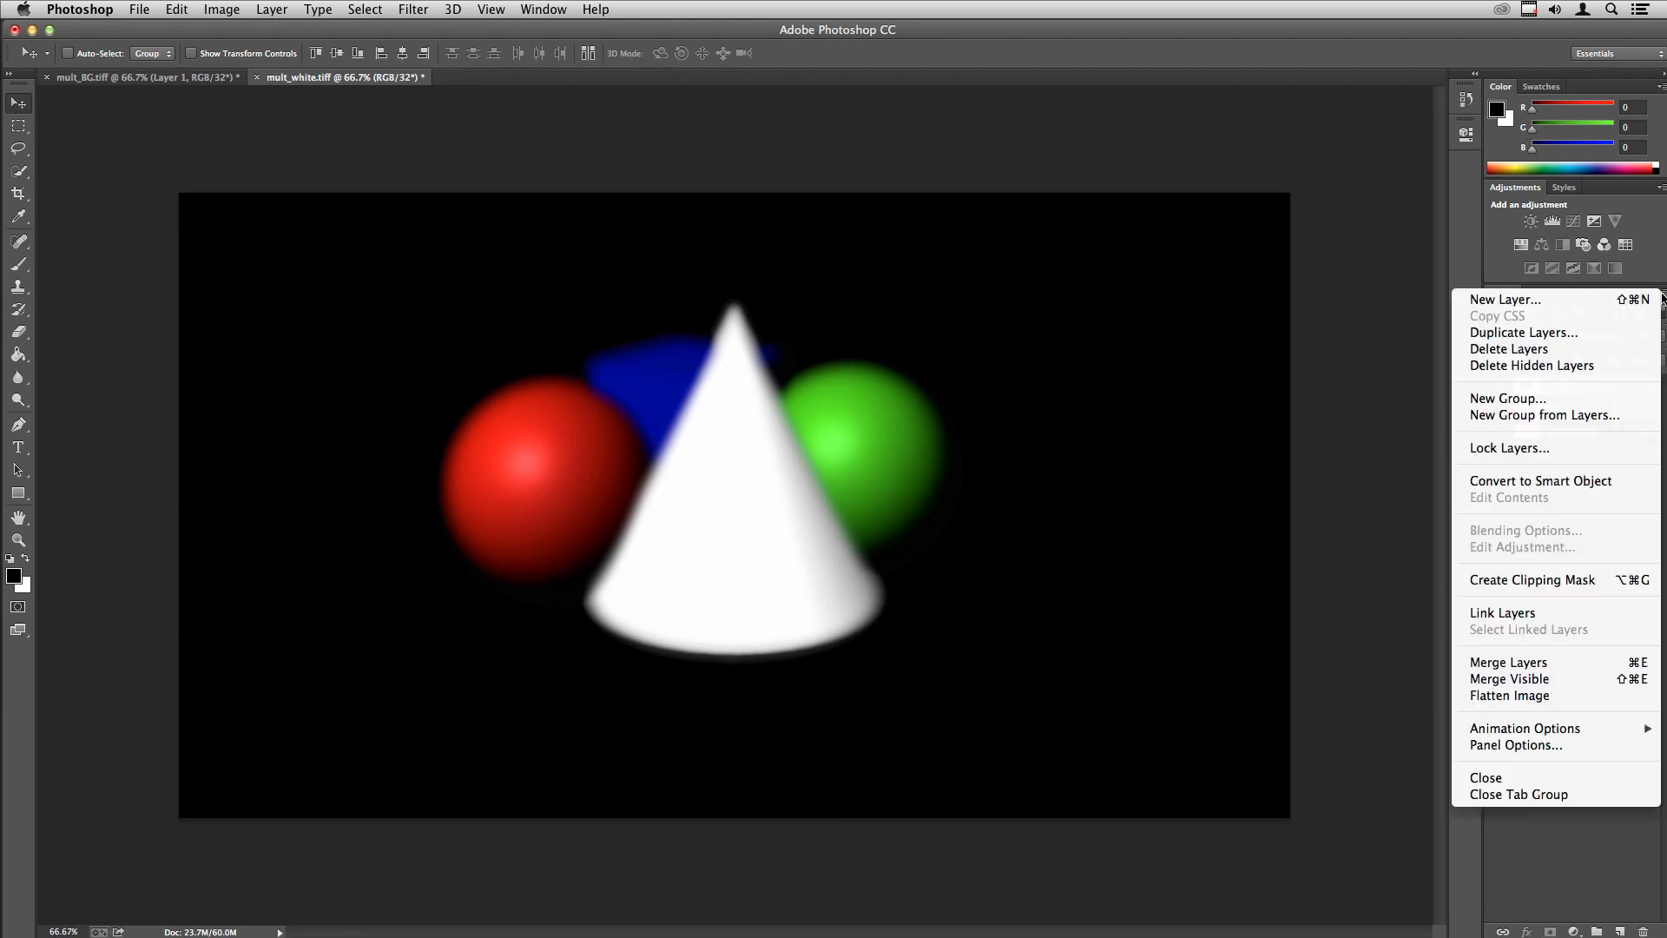
{"action": "left_click", "coordinate": [1546, 662]}
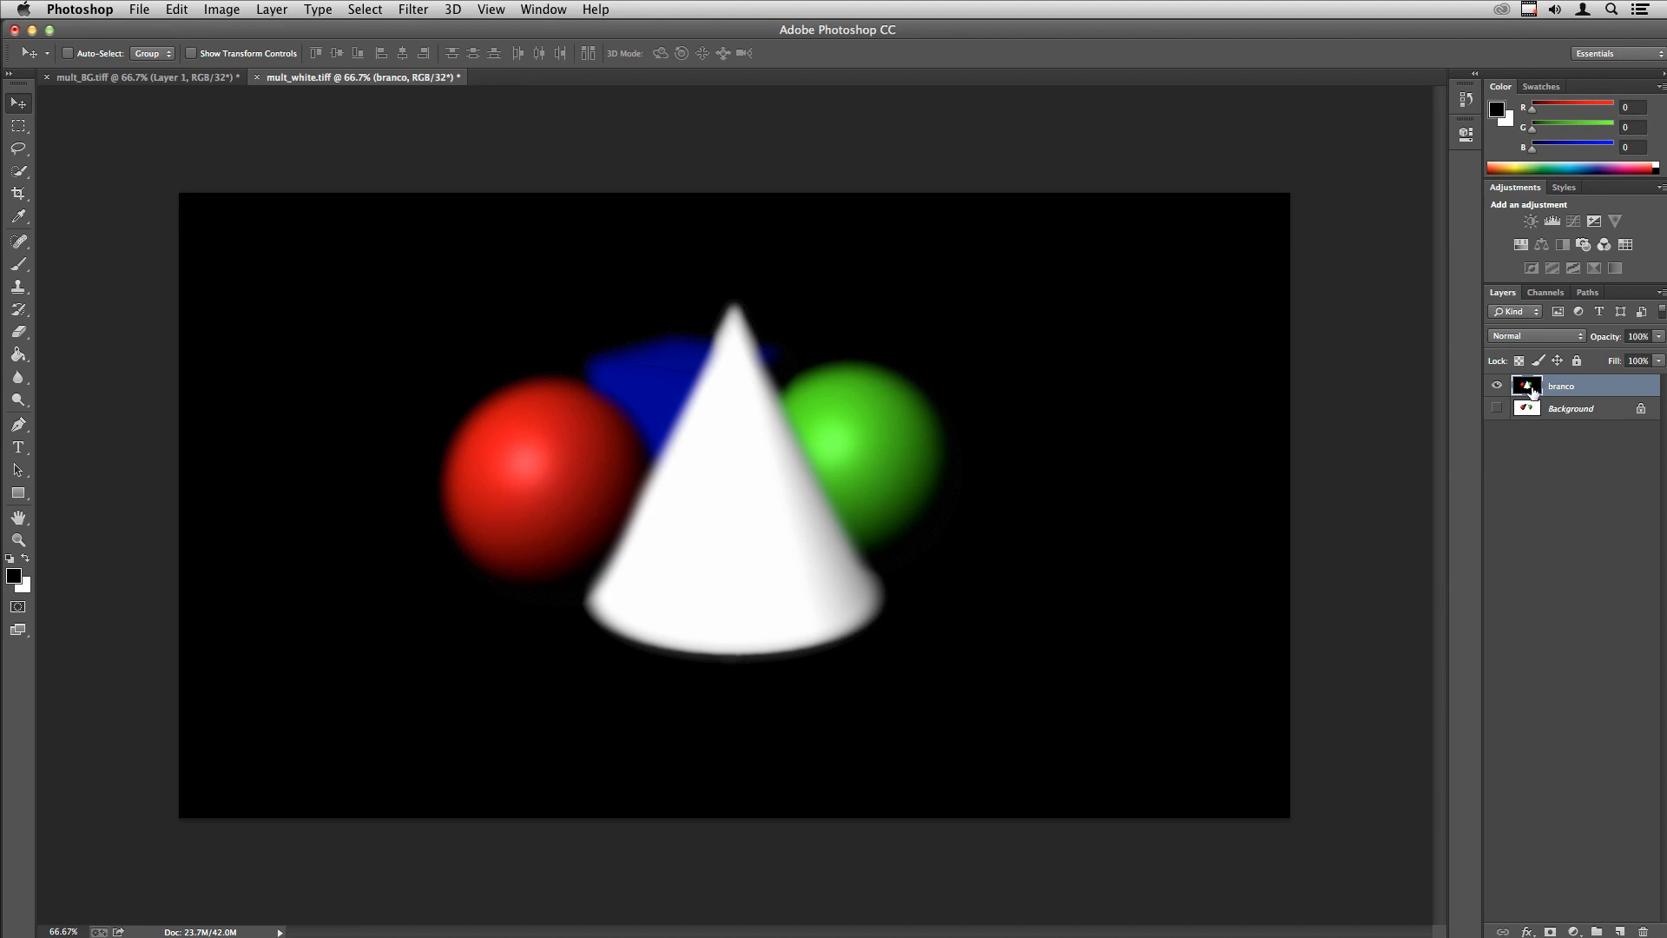
Step: Apply Image to branco from branco's Alpha 1 channel, not inverted, with Divide blending
{"action": "left_click", "coordinate": [222, 9]}
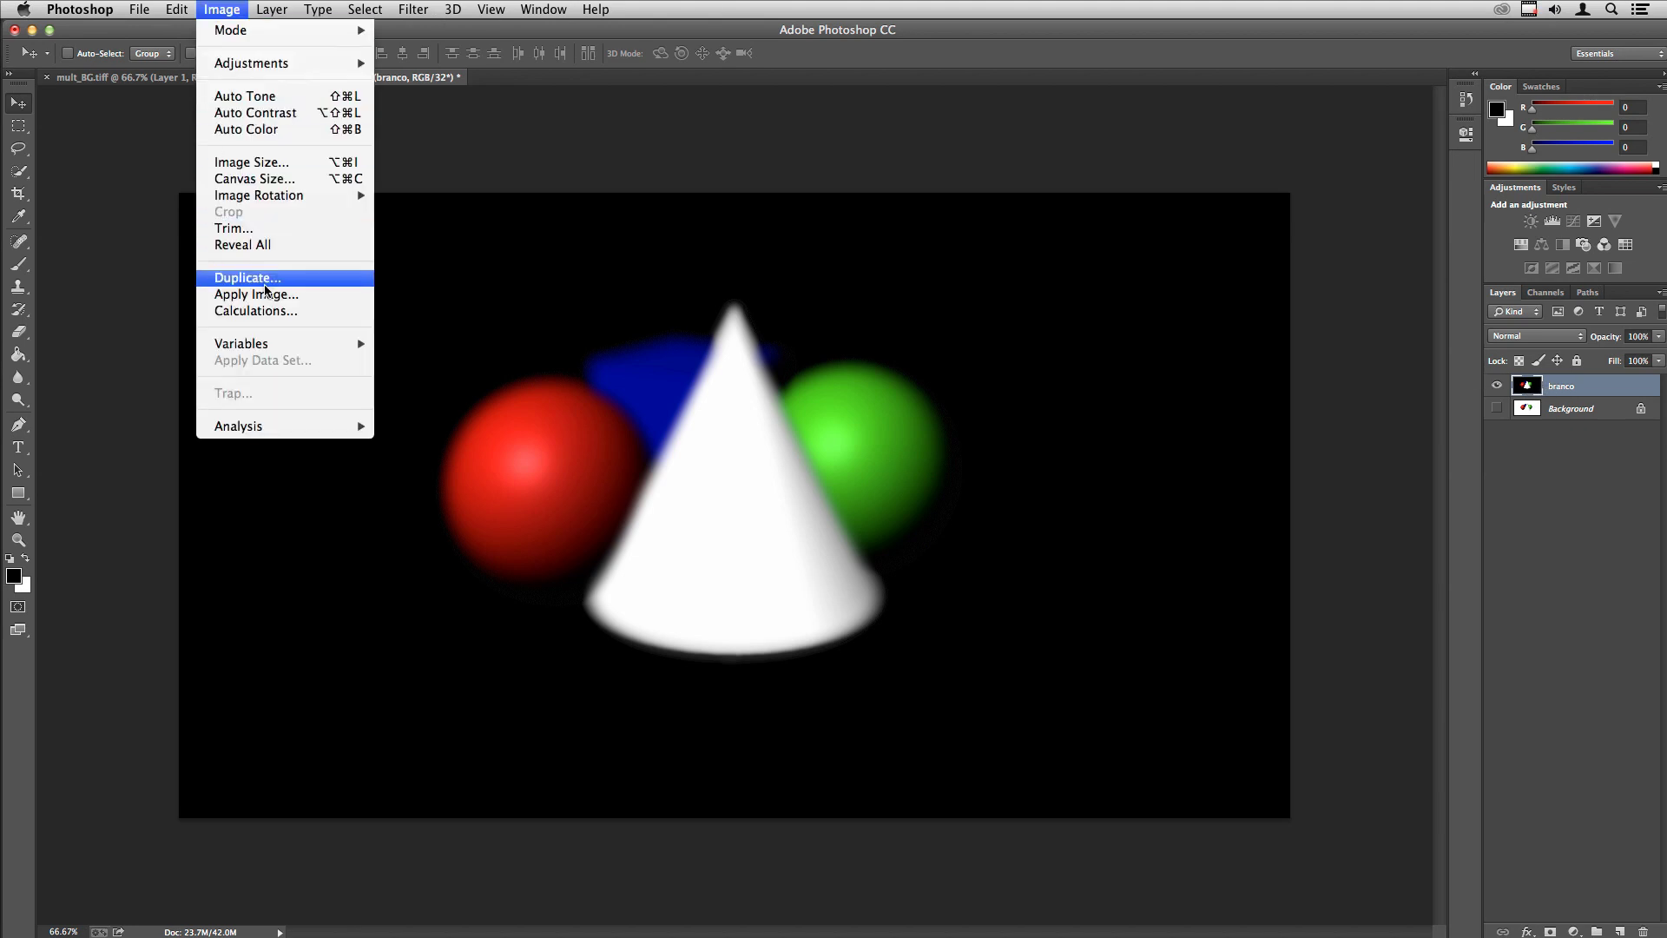
{"action": "left_click", "coordinate": [269, 302]}
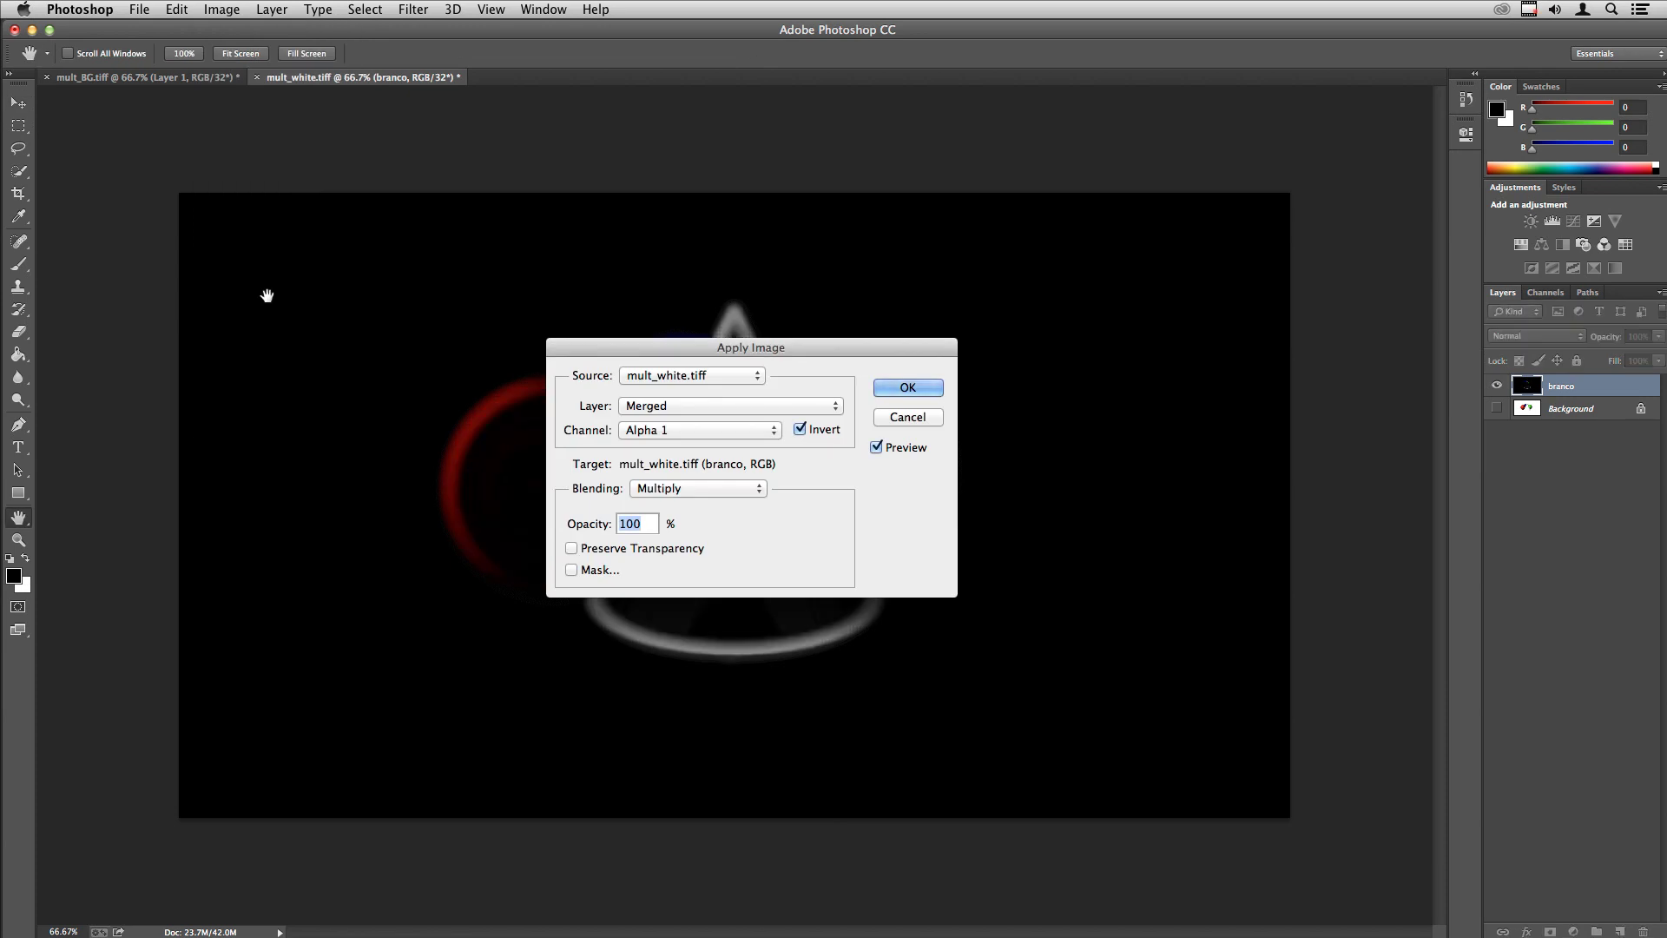
{"action": "left_click", "coordinate": [656, 409]}
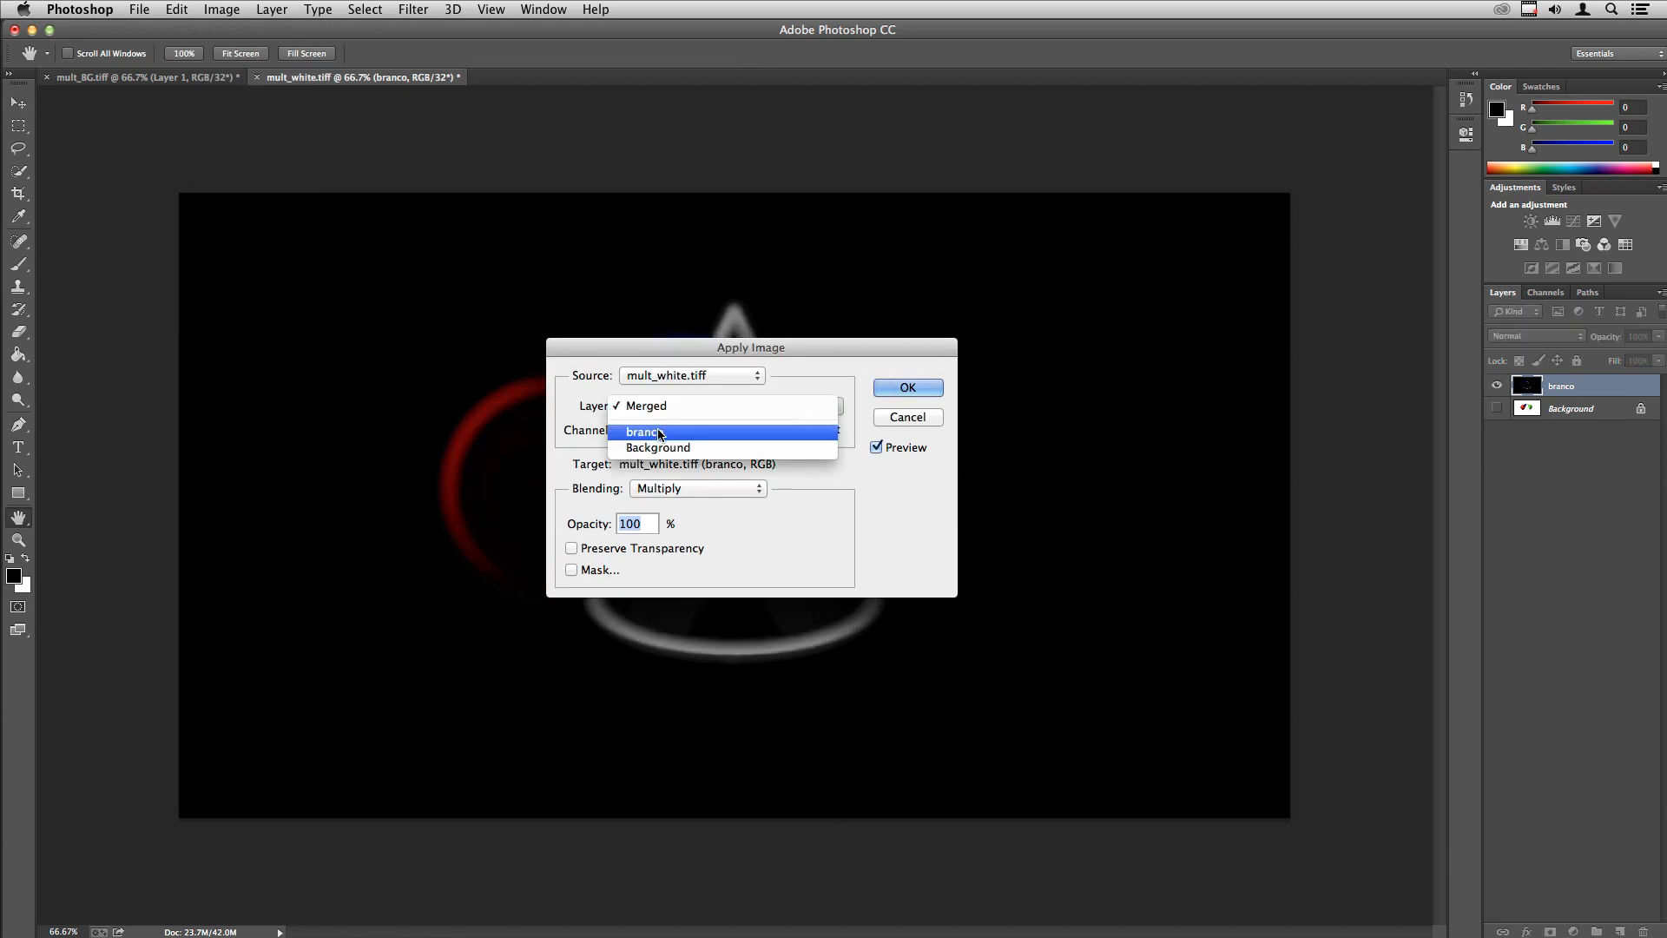
{"action": "left_click", "coordinate": [659, 426]}
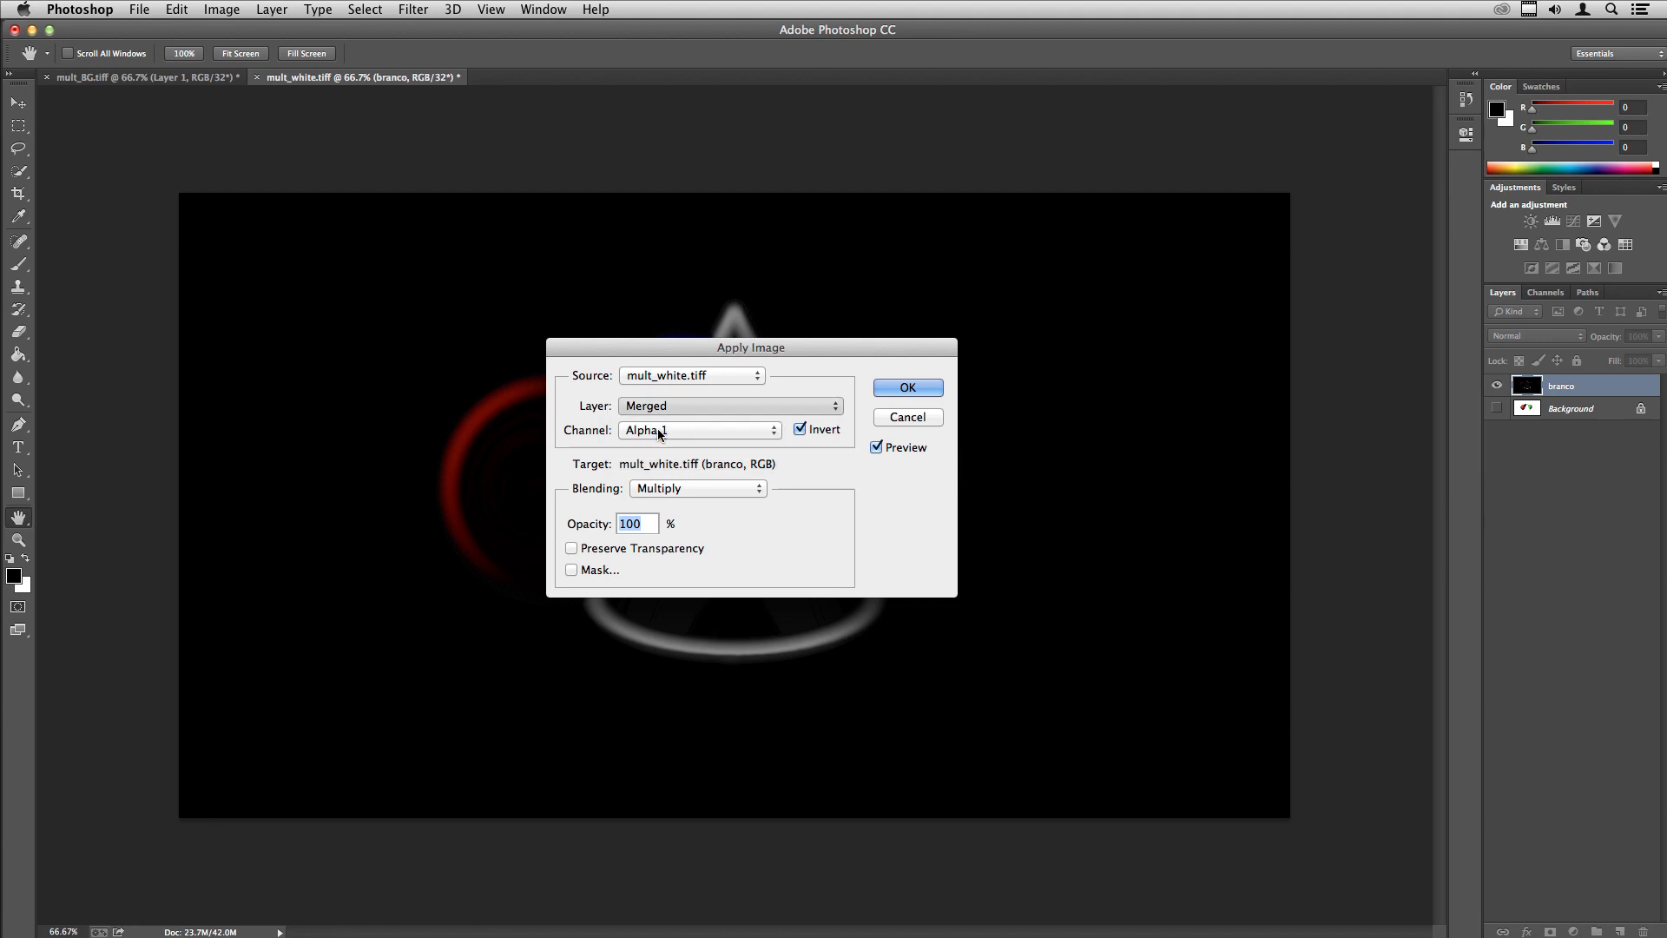
{"action": "left_click", "coordinate": [801, 430]}
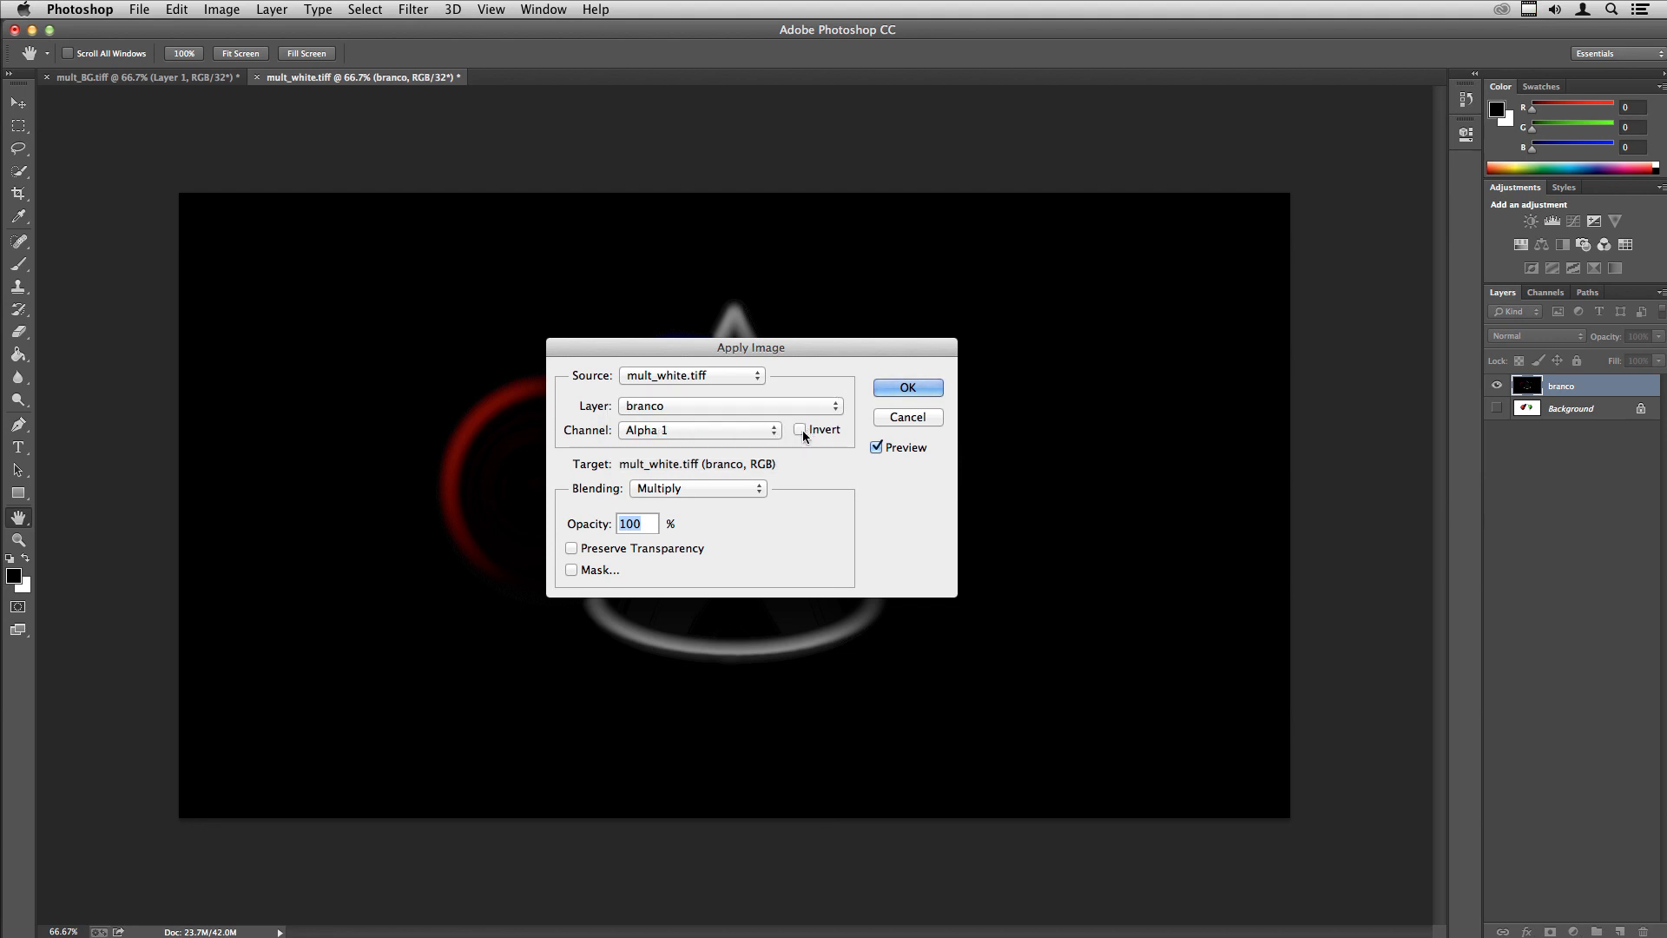
{"action": "left_click", "coordinate": [699, 494]}
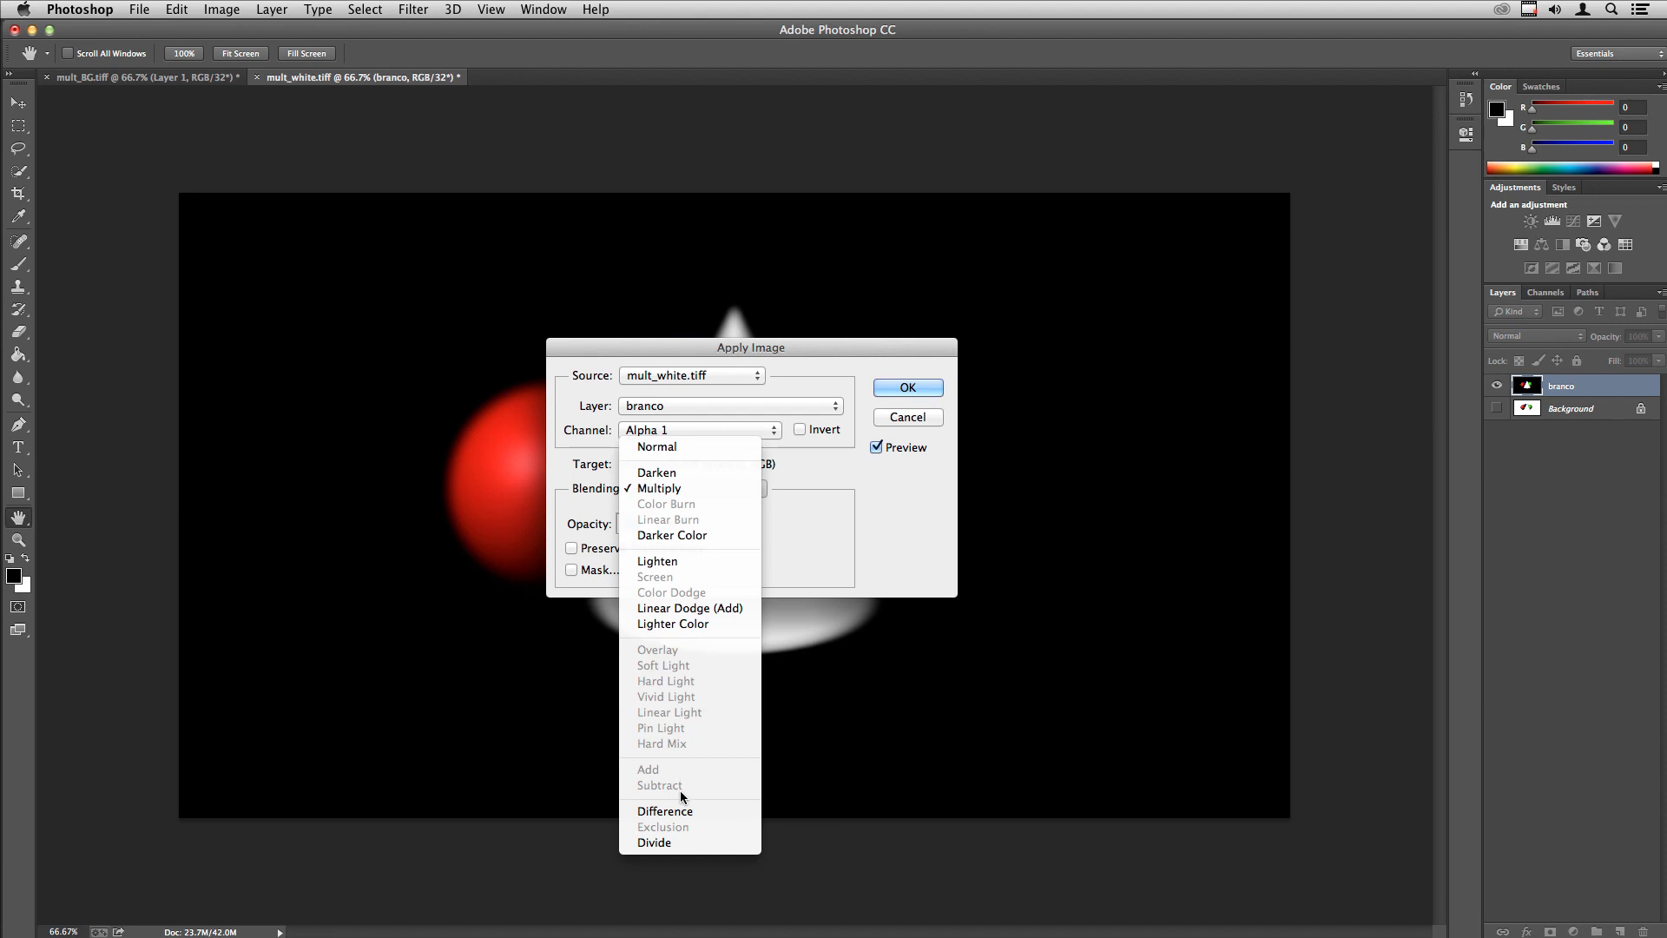
{"action": "left_click", "coordinate": [668, 843]}
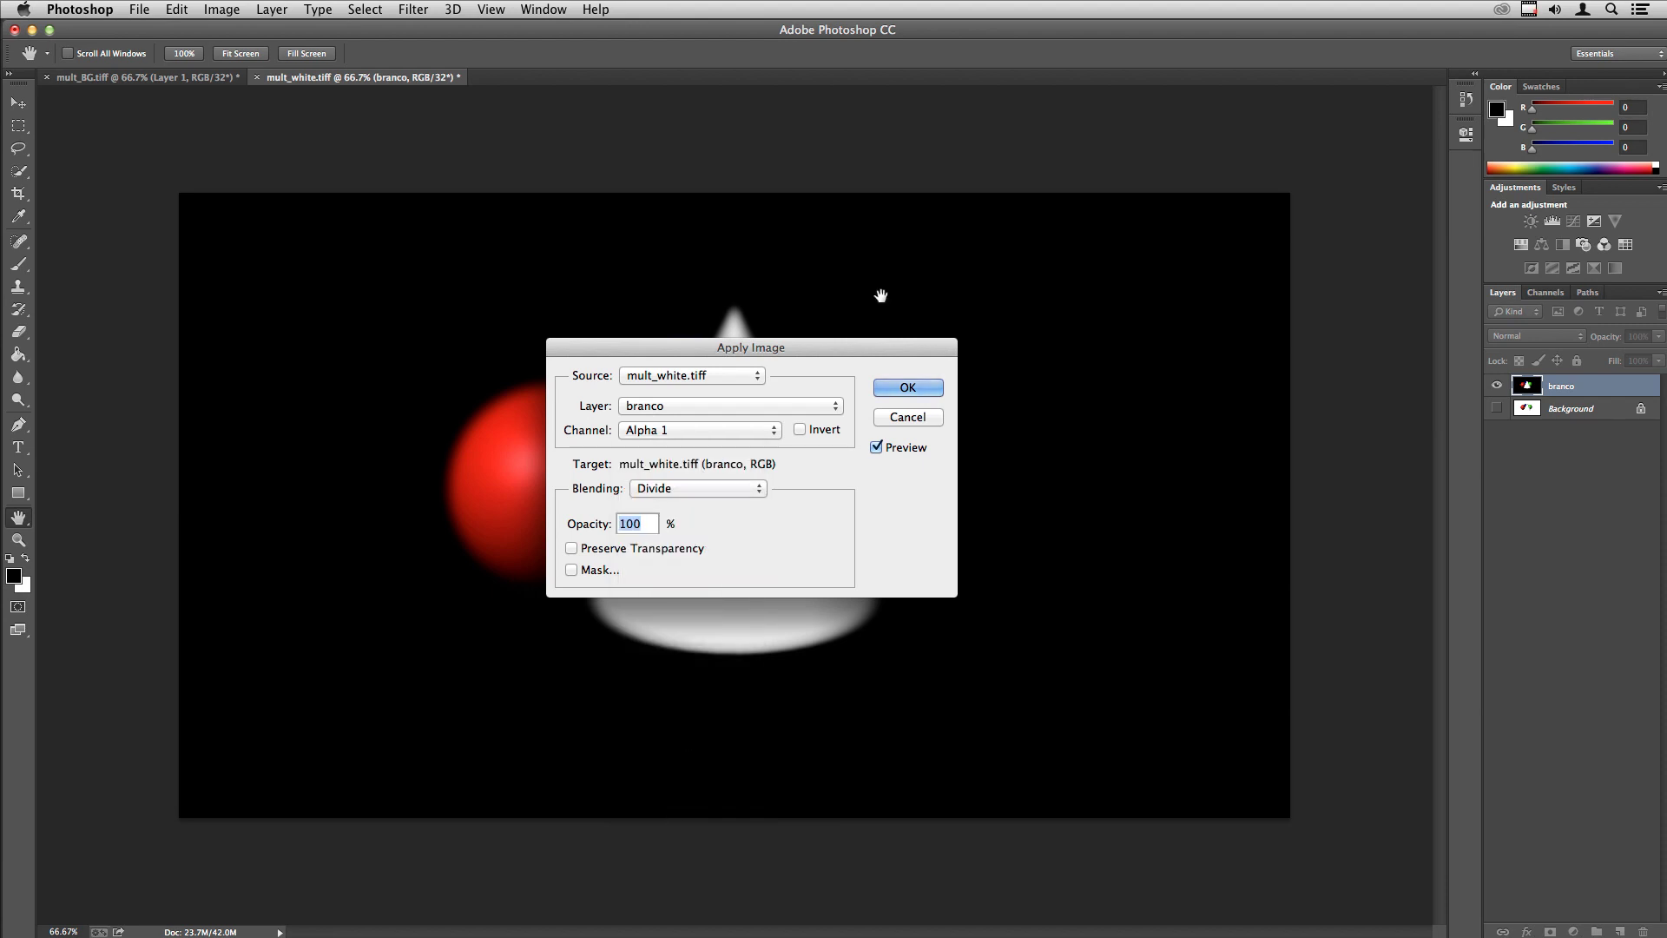
{"action": "left_click", "coordinate": [912, 387]}
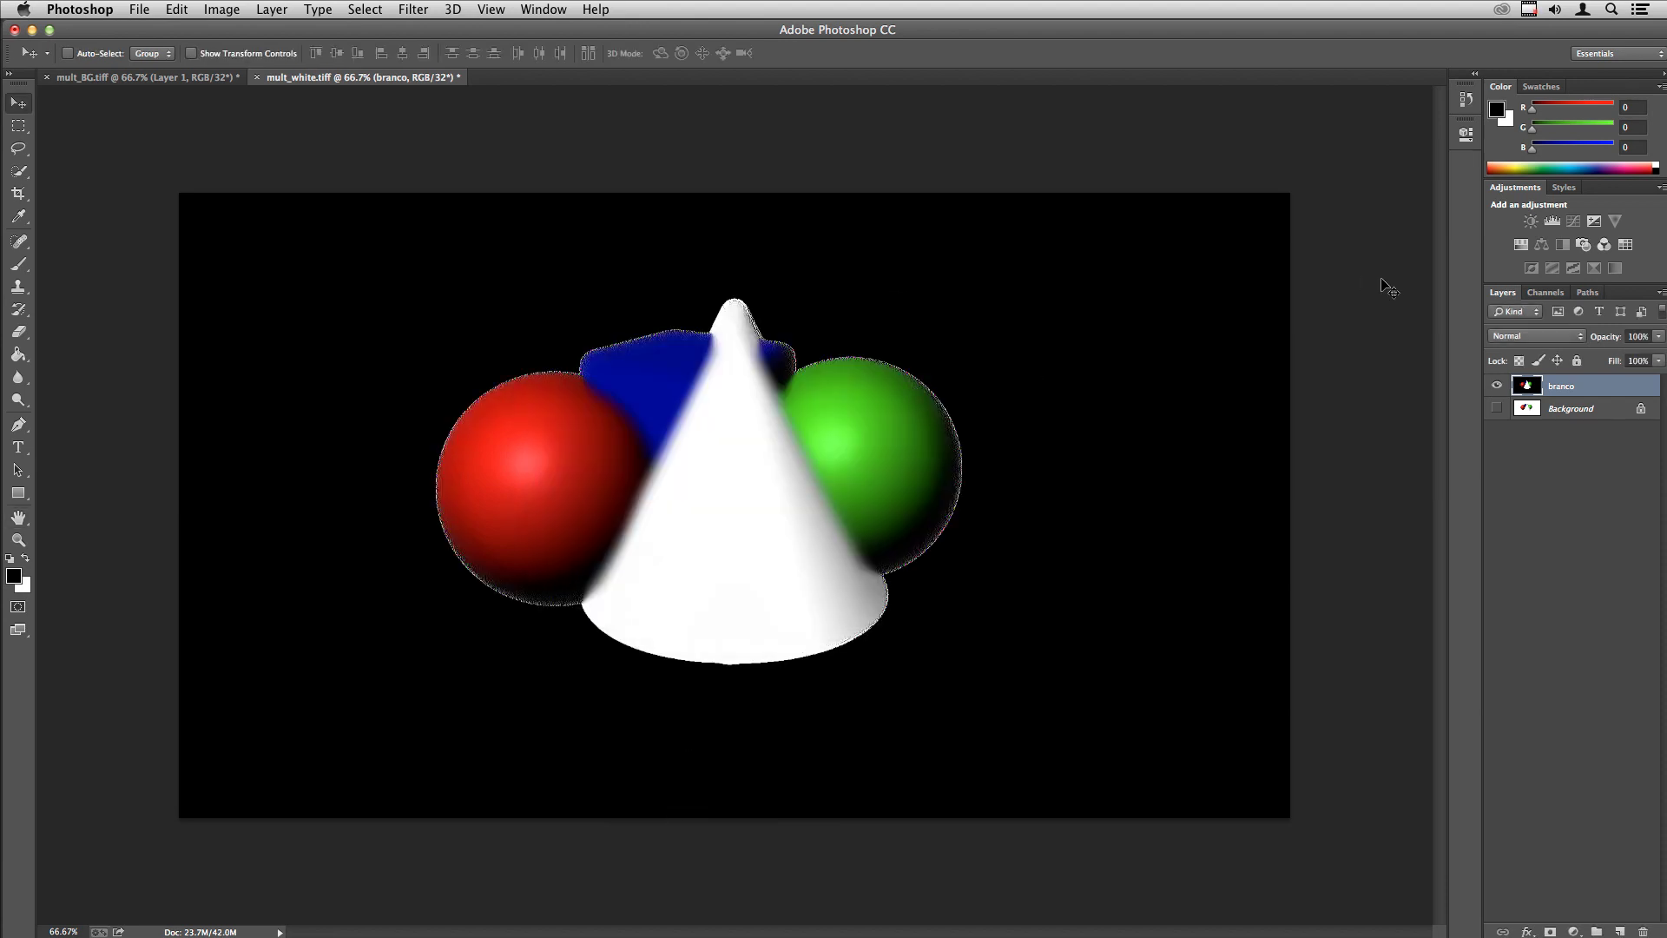
Step: Load Alpha 1 as a selection and use it as a layer mask on branco
{"action": "left_click", "coordinate": [1544, 292]}
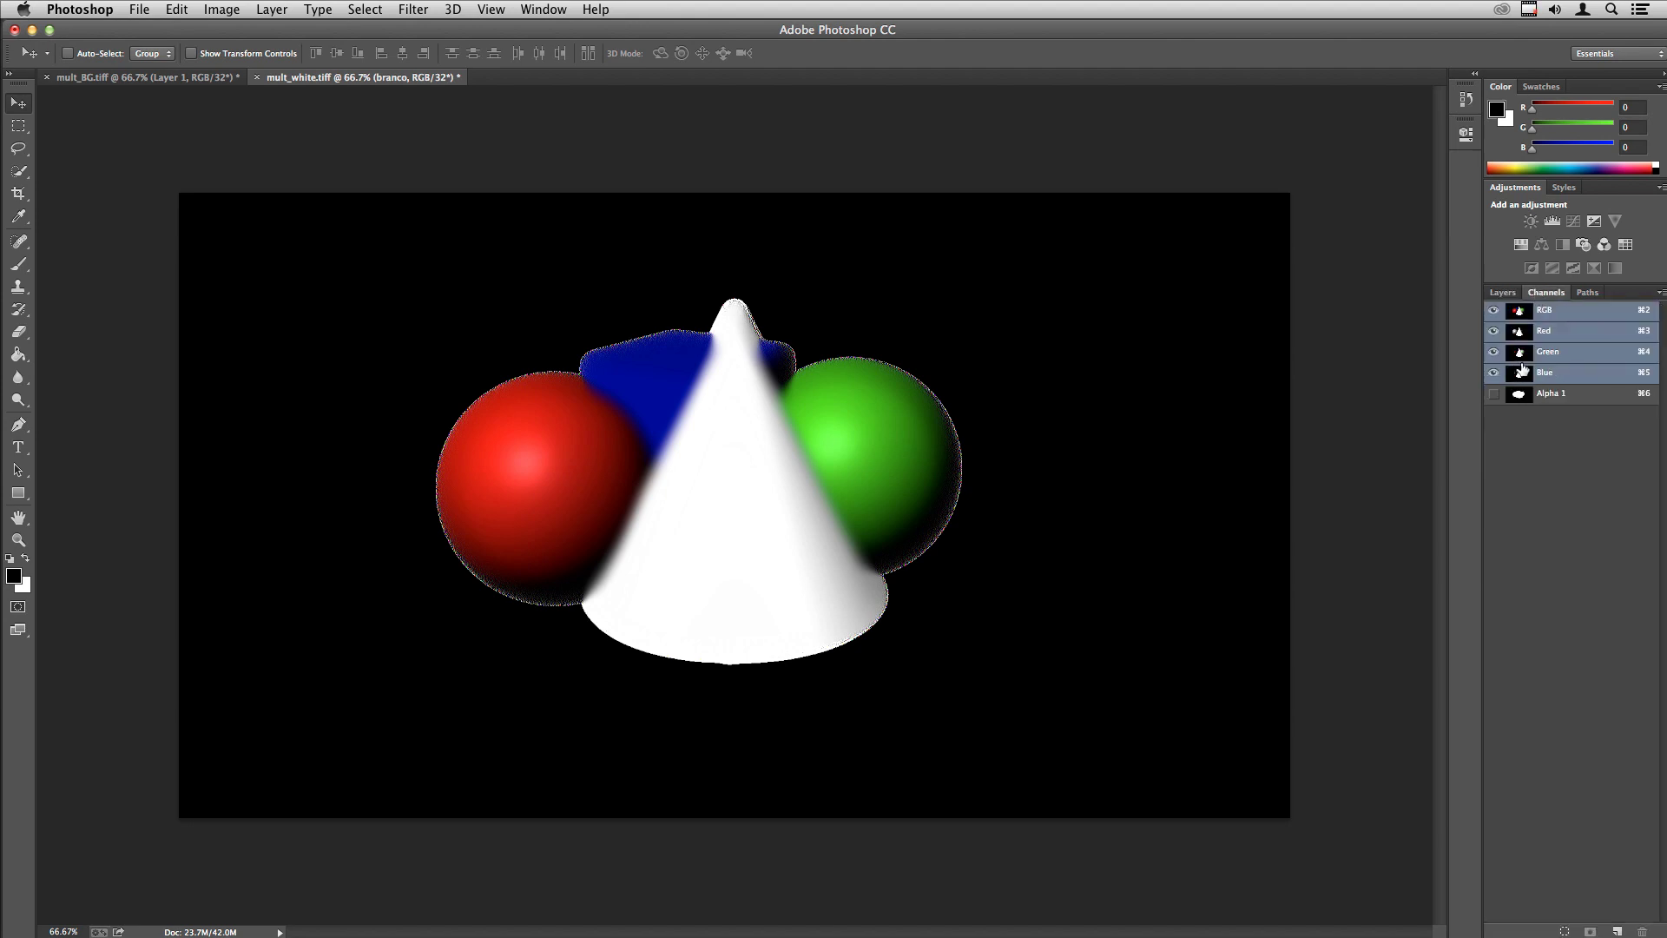
{"action": "left_click", "coordinate": [1519, 395], "text": "super"}
{"action": "left_click", "coordinate": [1503, 292]}
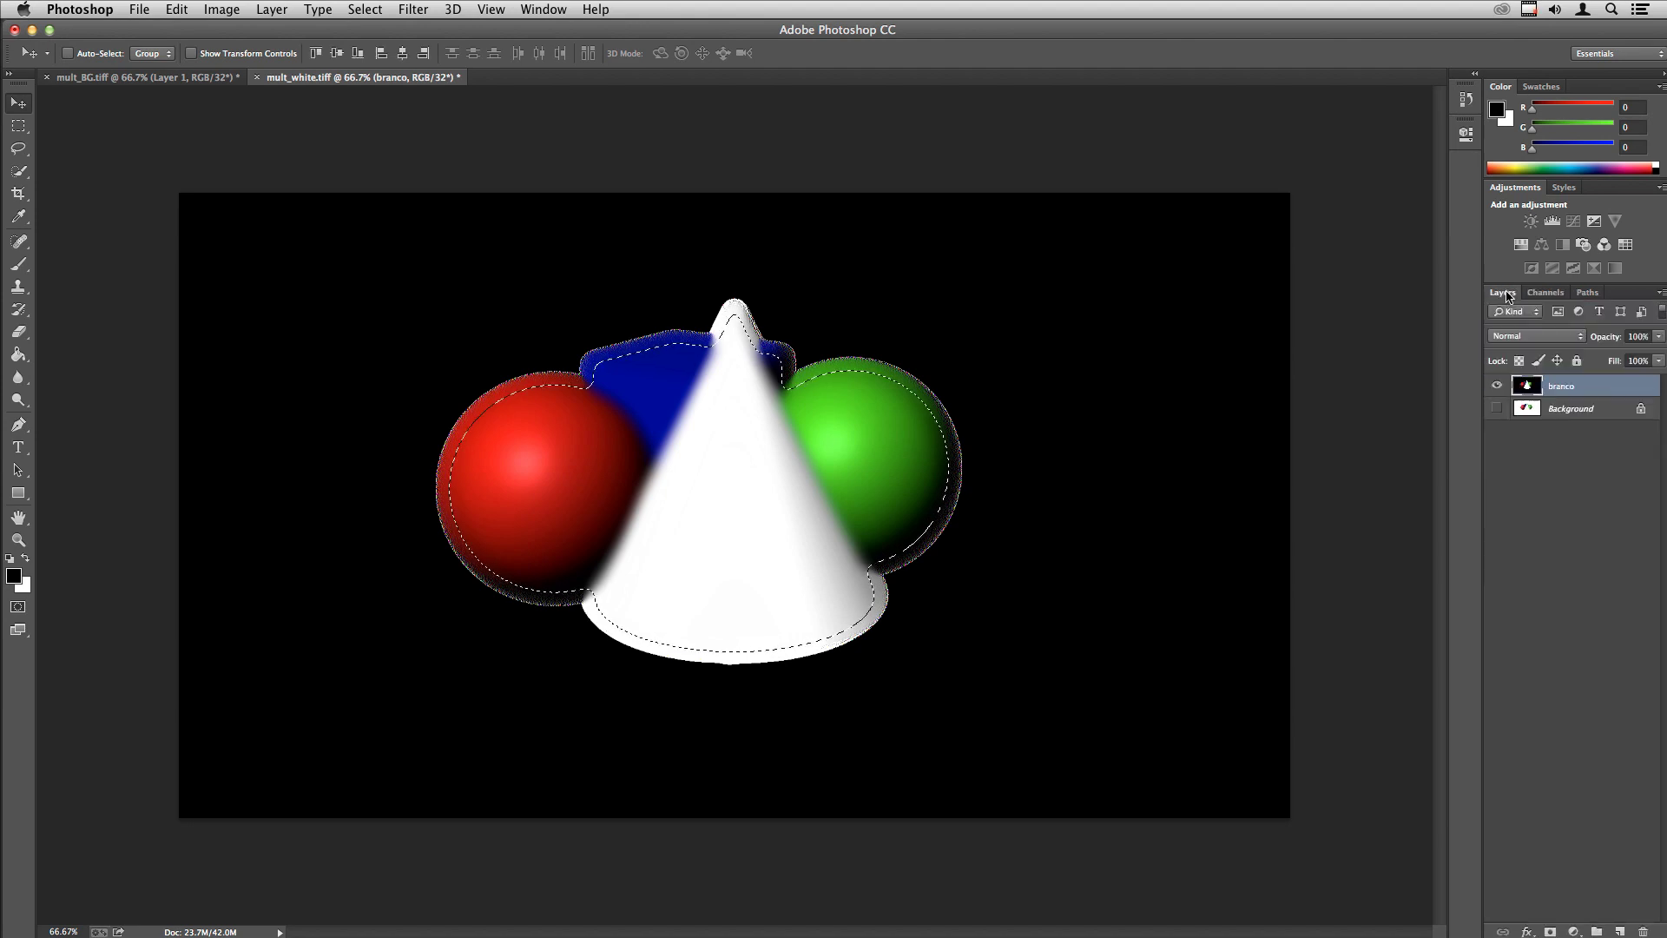
{"action": "left_click", "coordinate": [1550, 931]}
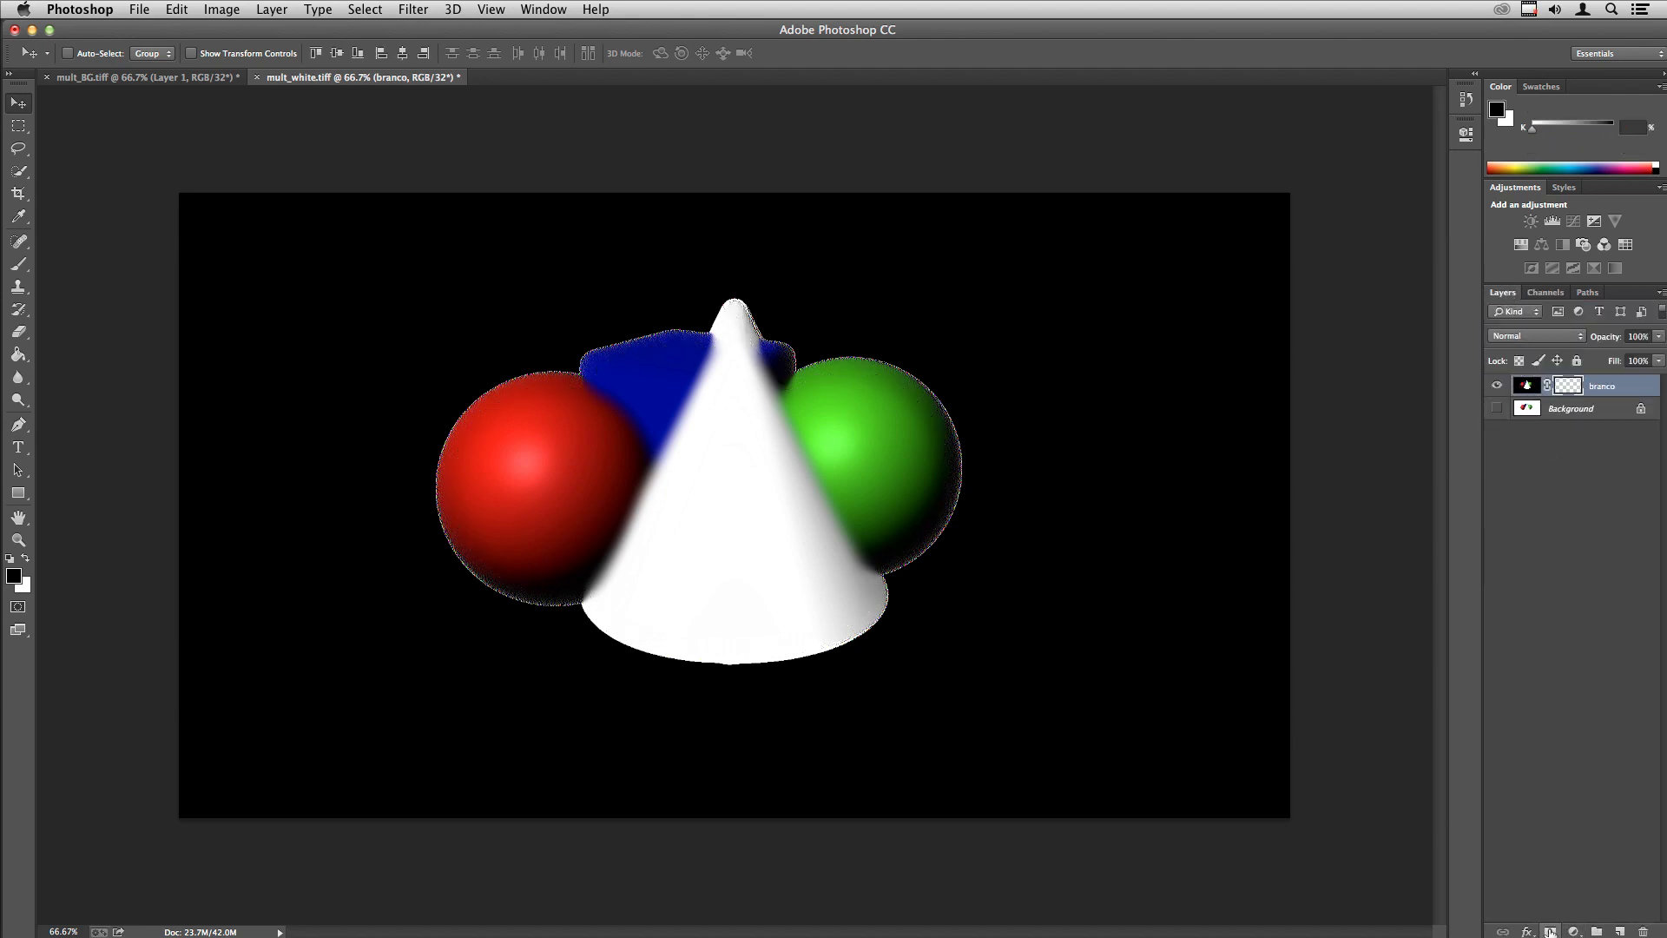
Step: Add Layer 1 below branco and fill it with white
{"action": "left_click", "coordinate": [1621, 931]}
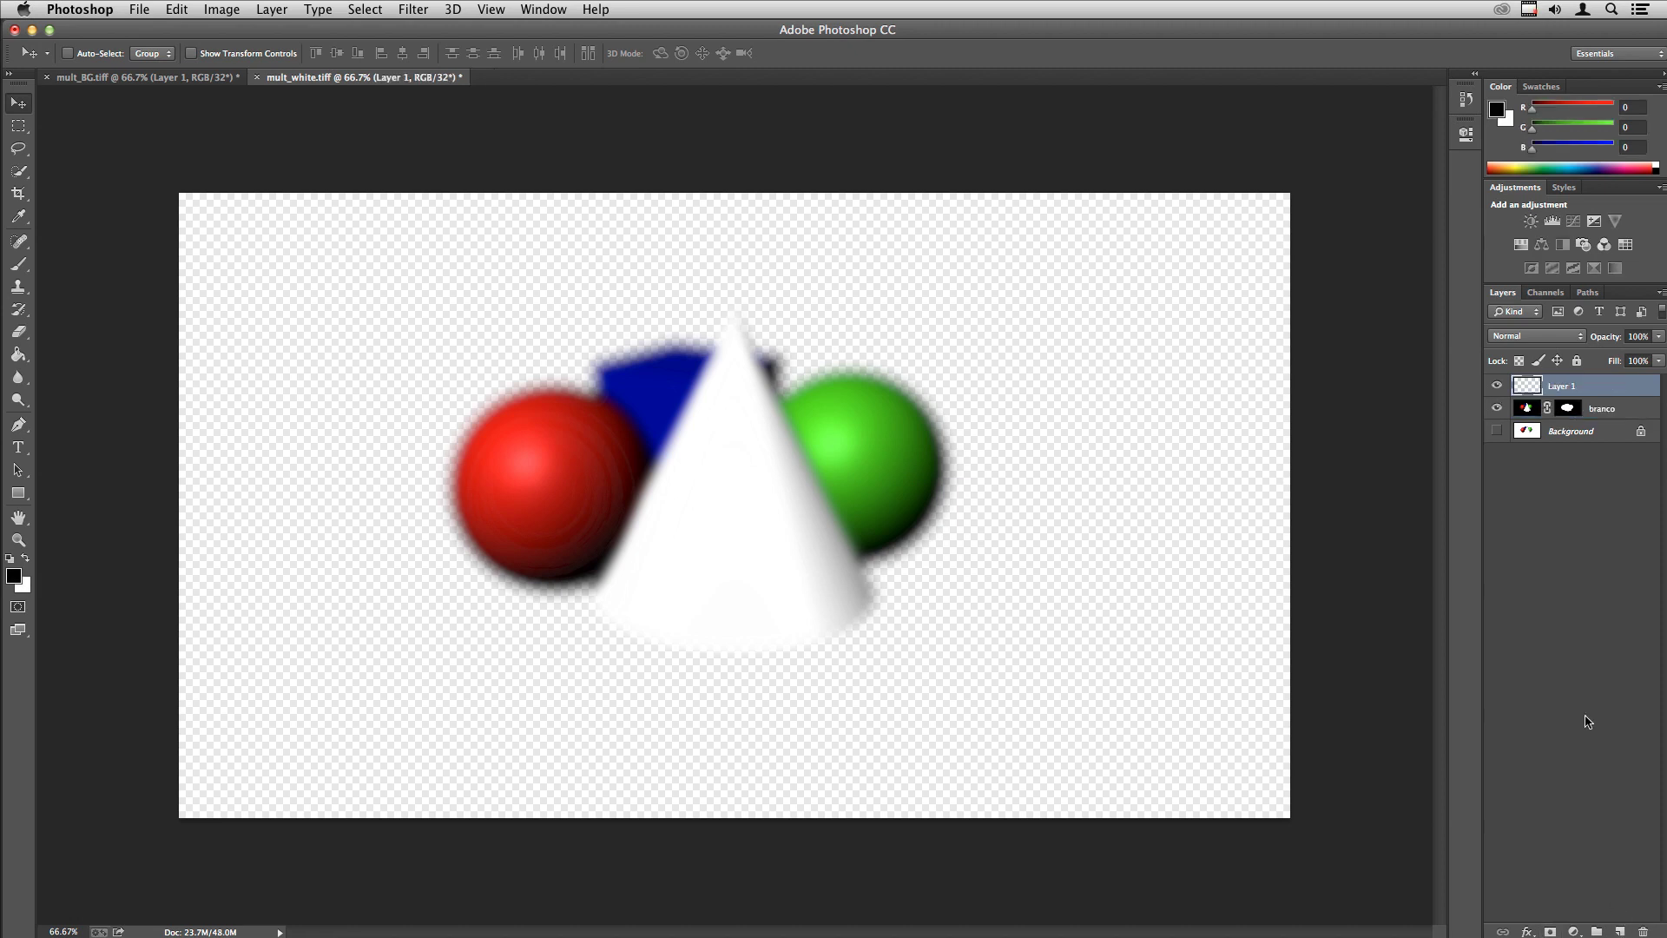
{"action": "left_click_drag", "start_coordinate": [1588, 396], "coordinate": [1589, 420]}
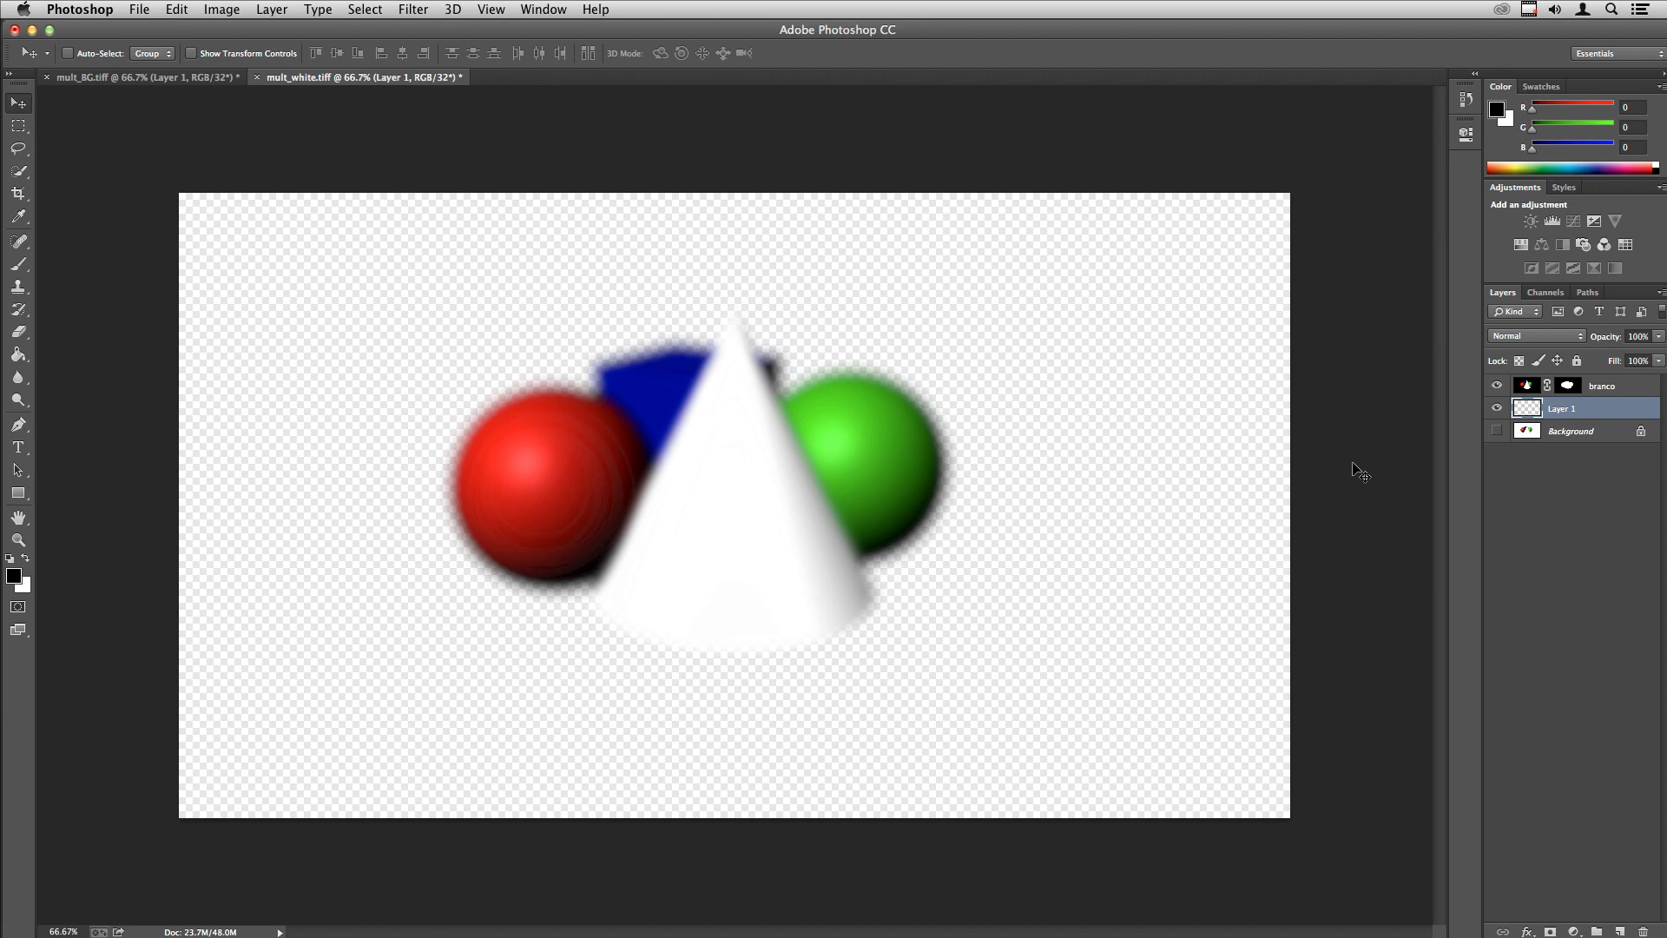
{"action": "key", "text": "ctrl+BackSpace"}
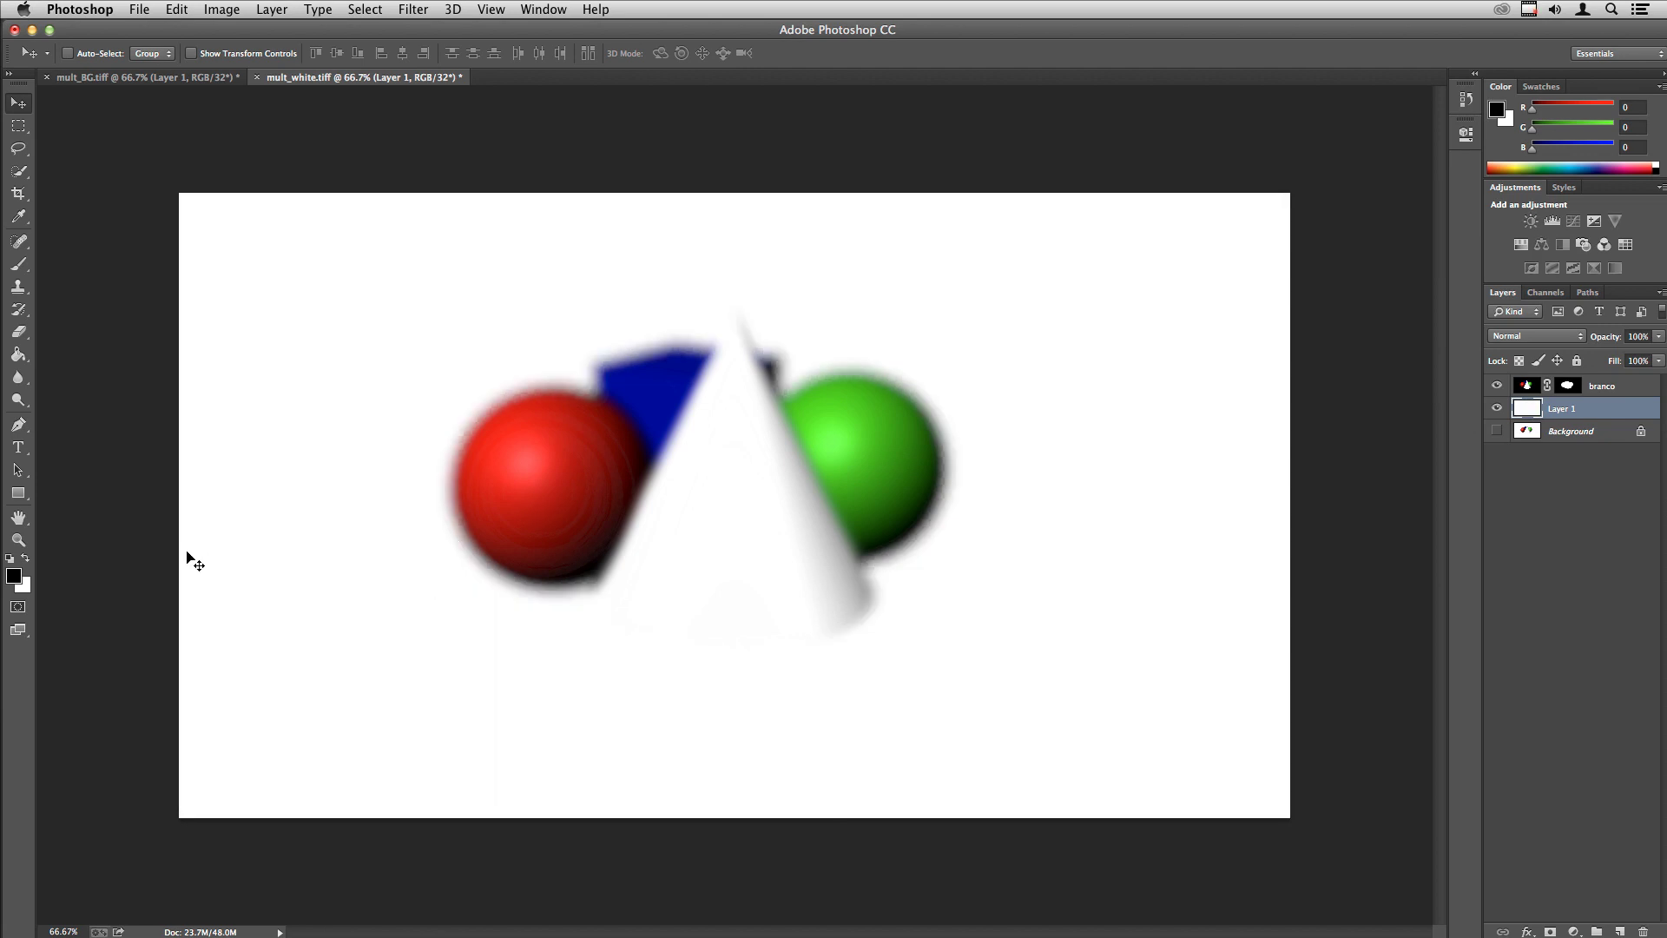
Step: Fill Layer 1 with a pink foreground colour (253,54,54)
{"action": "left_click", "coordinate": [14, 575]}
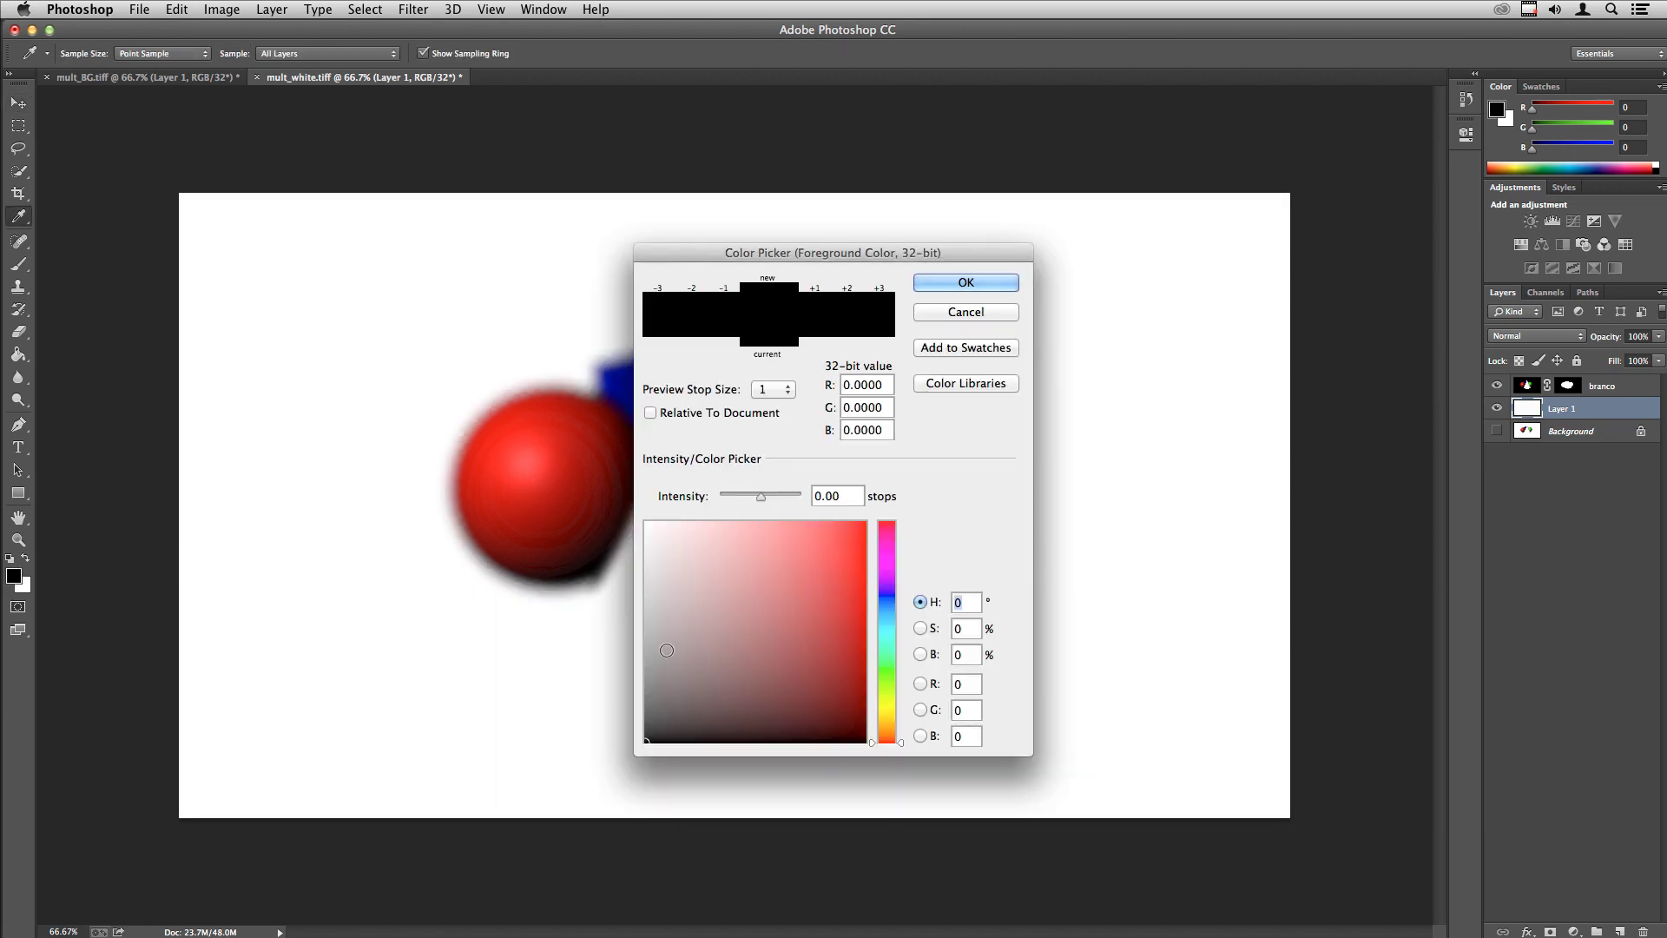
{"action": "left_click_drag", "start_coordinate": [763, 565], "coordinate": [820, 525]}
{"action": "key", "text": "Return"}
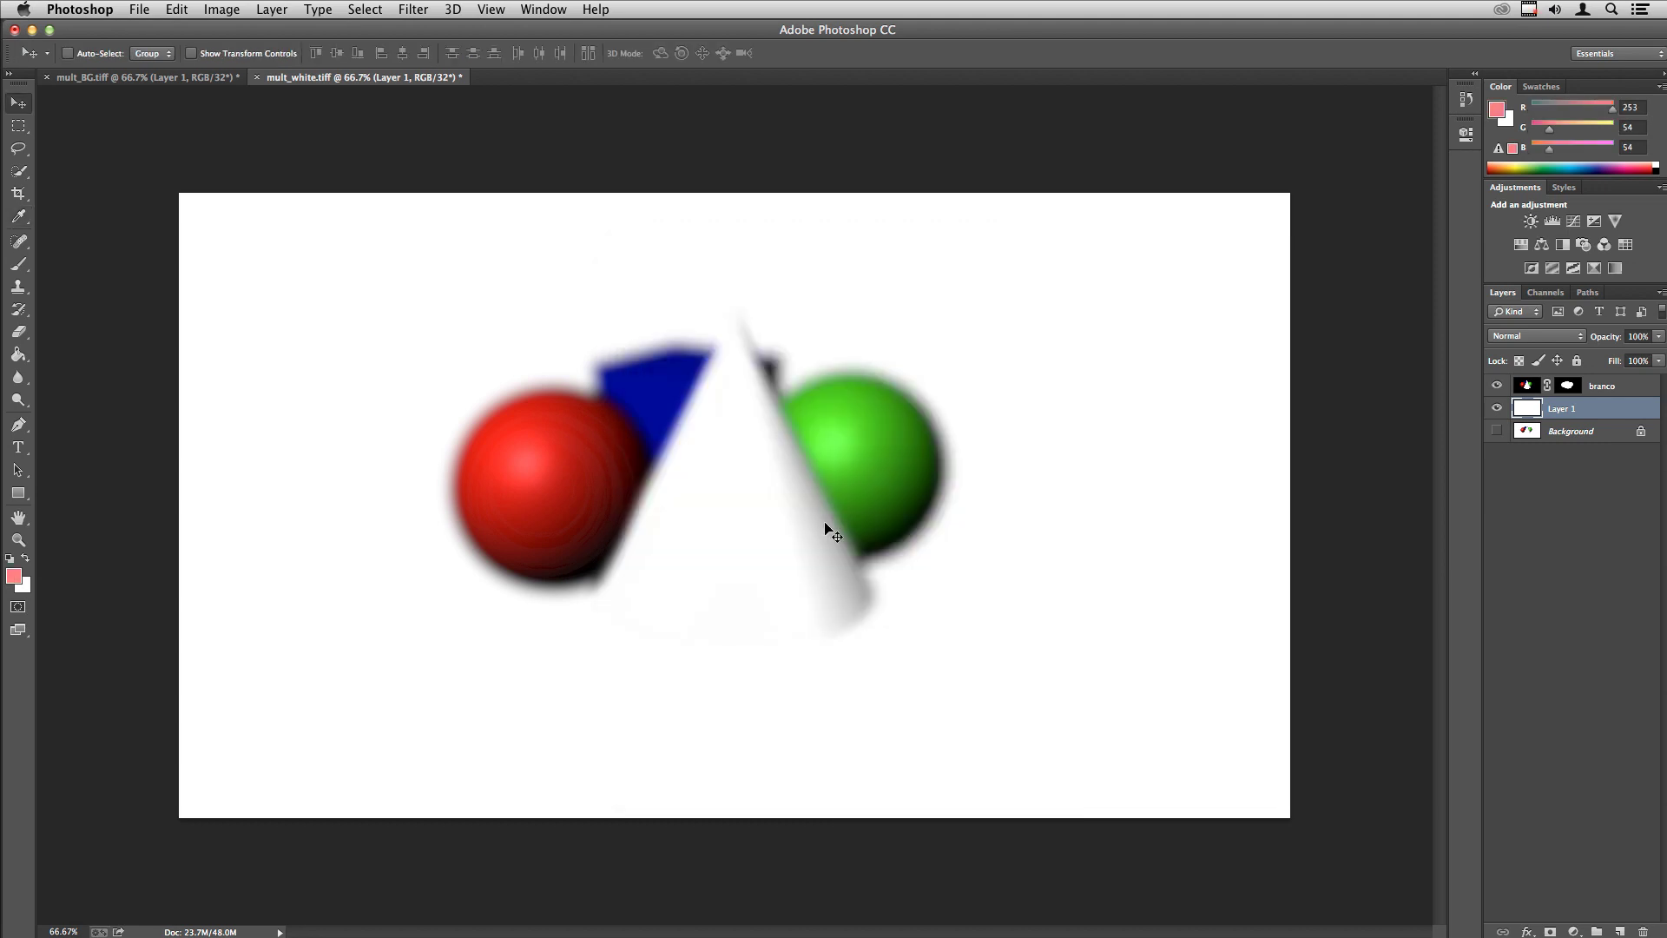
{"action": "key", "text": "alt+BackSpace"}
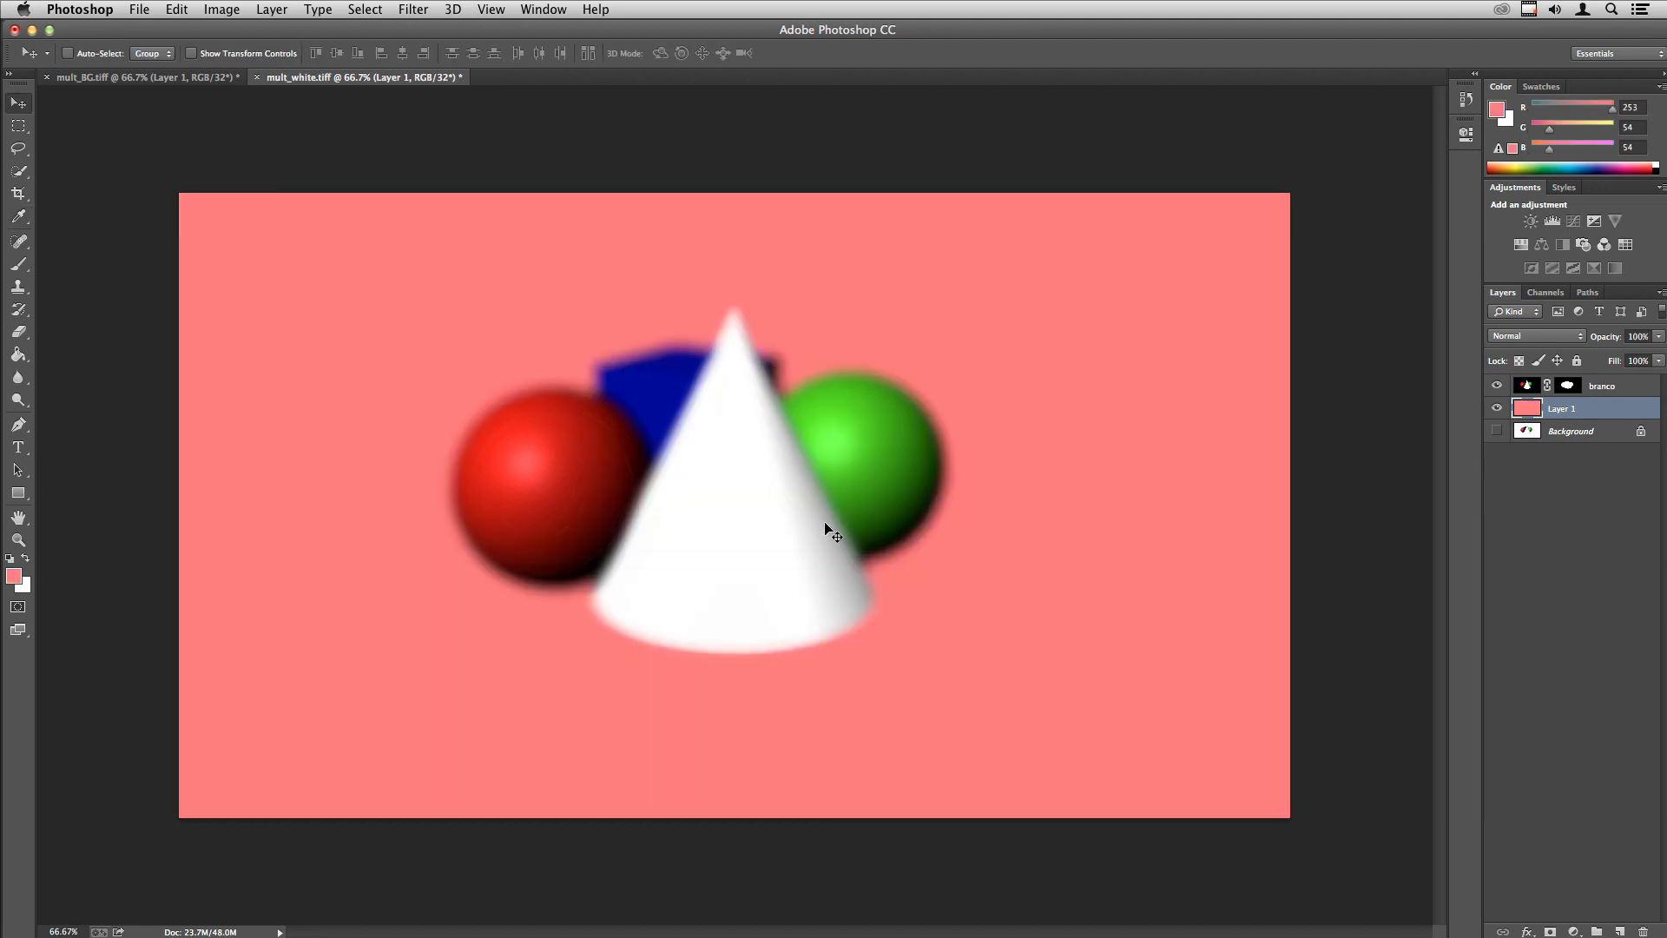
Step: Mask the Background with the Alpha 1 selection and move the resulting Layer 0 to the top
{"action": "left_click", "coordinate": [1570, 432]}
{"action": "left_click", "coordinate": [1554, 292]}
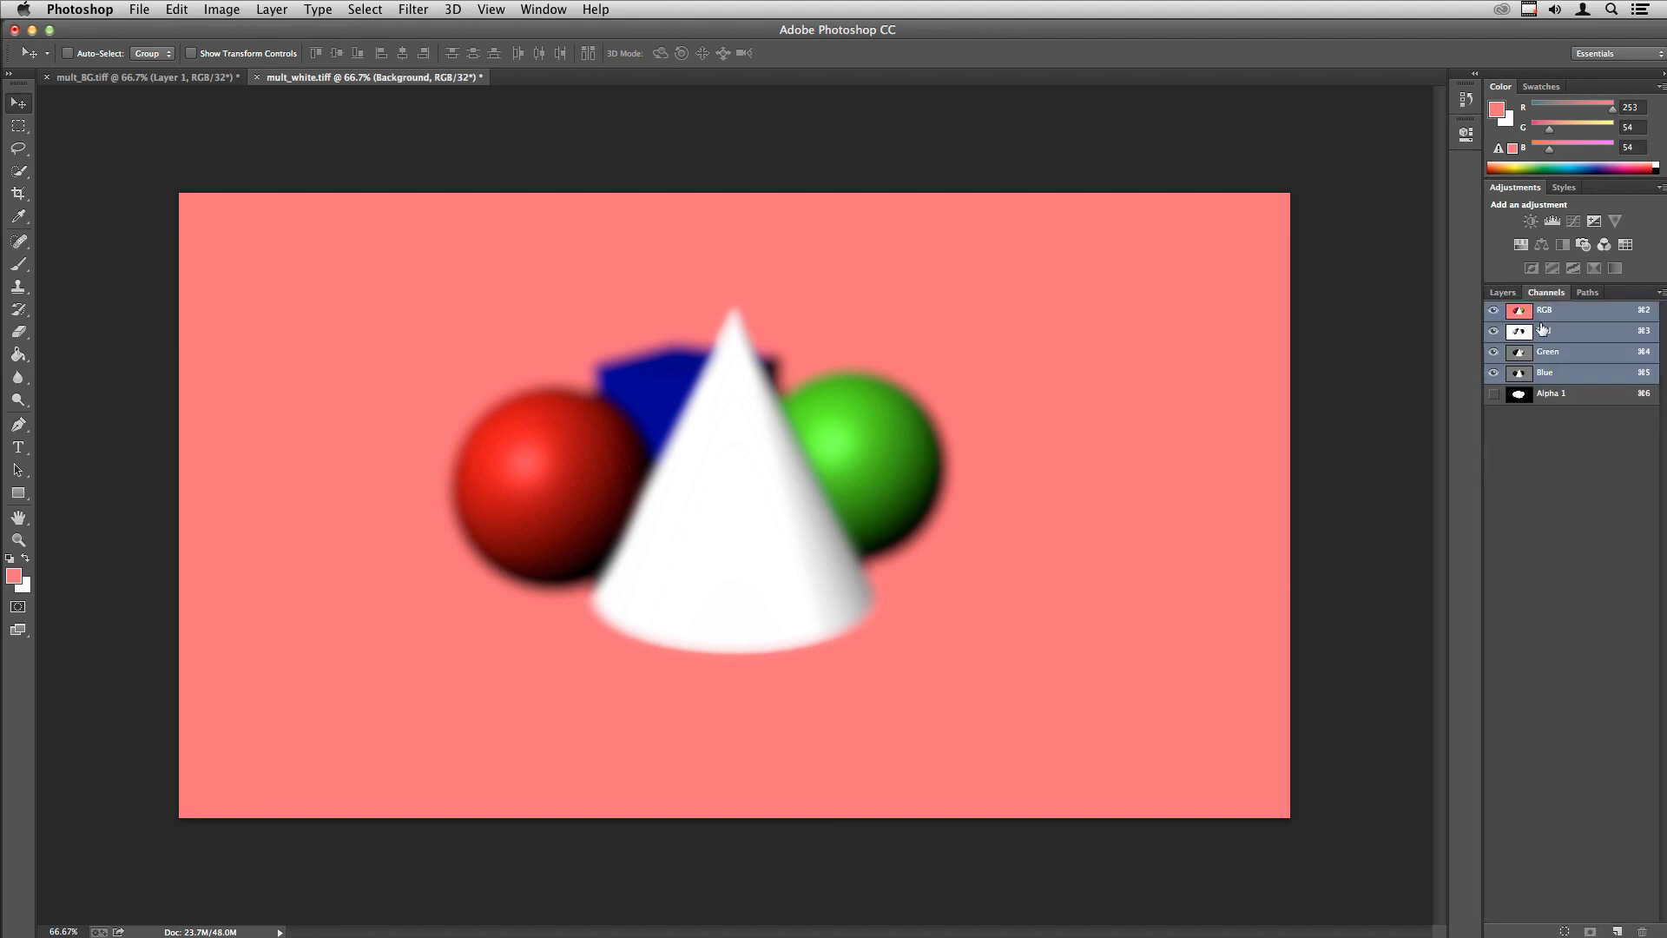
{"action": "left_click", "coordinate": [1519, 396], "text": "super"}
{"action": "left_click", "coordinate": [1502, 292]}
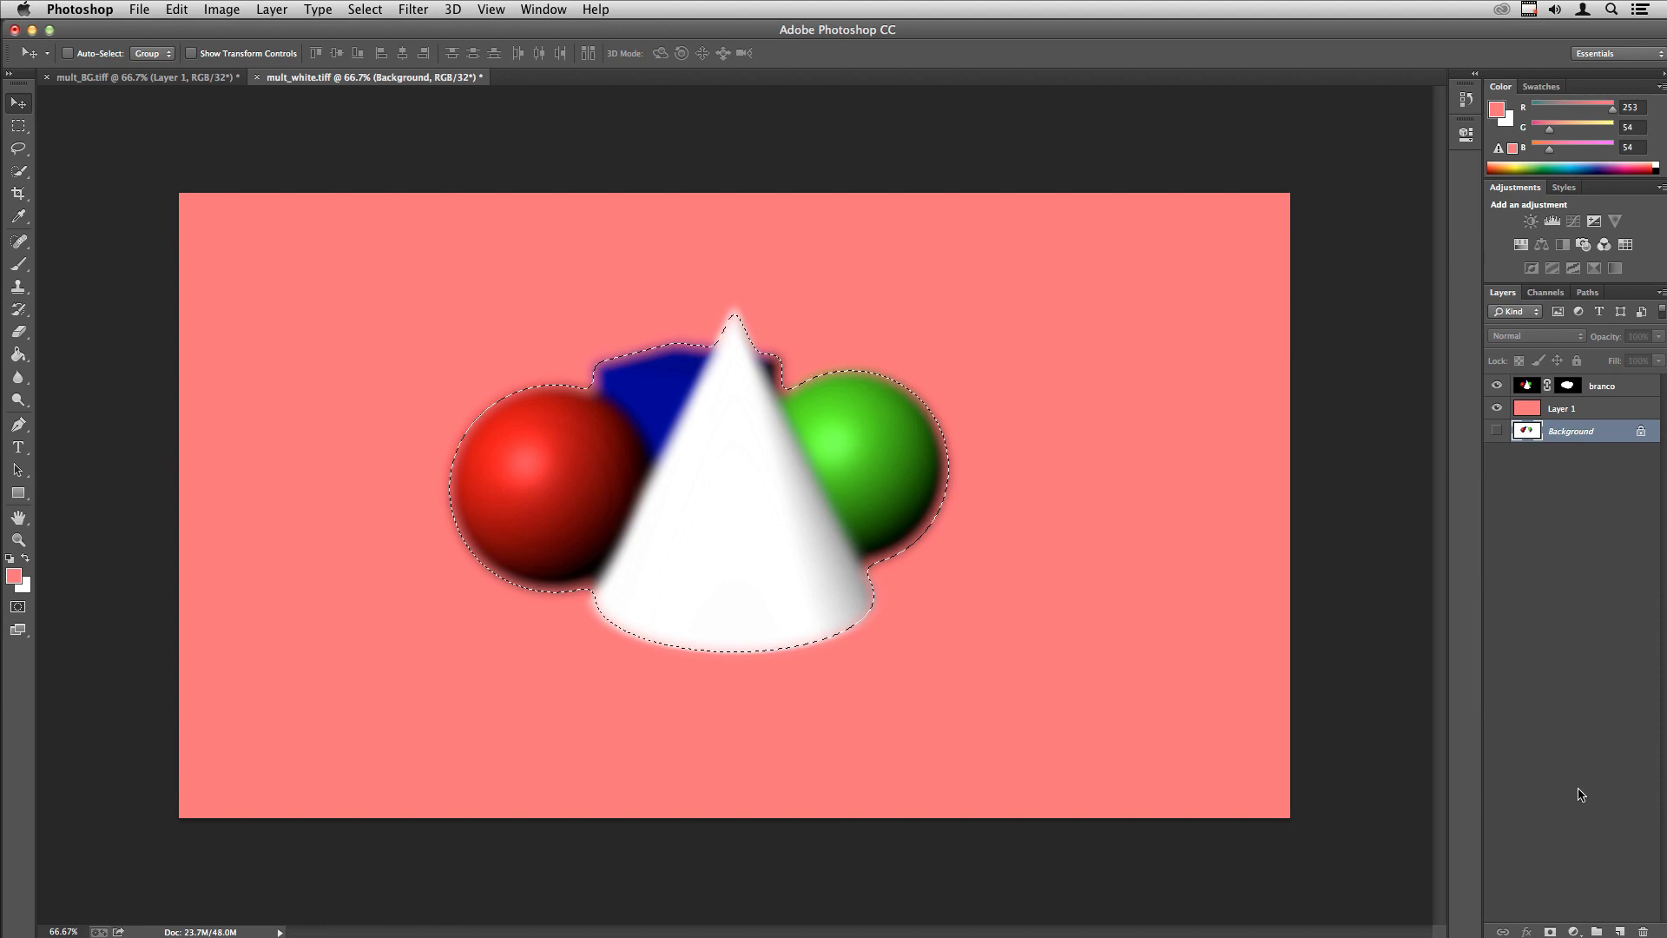
{"action": "left_click", "coordinate": [1552, 930]}
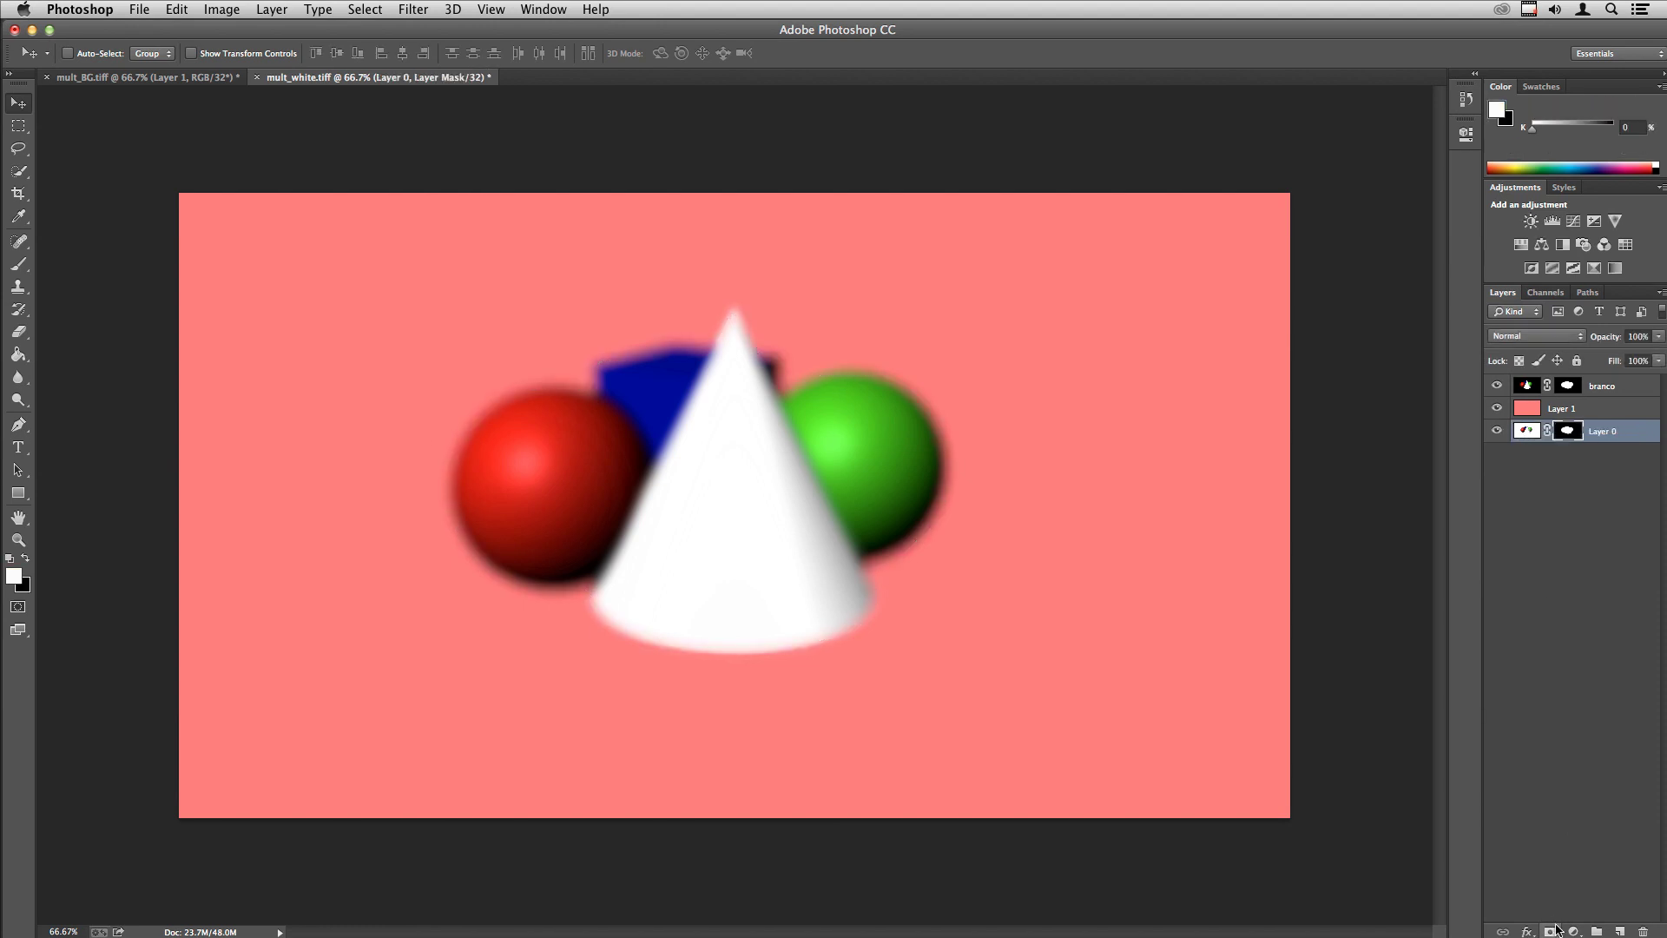
{"action": "left_click_drag", "start_coordinate": [1614, 431], "coordinate": [1612, 382]}
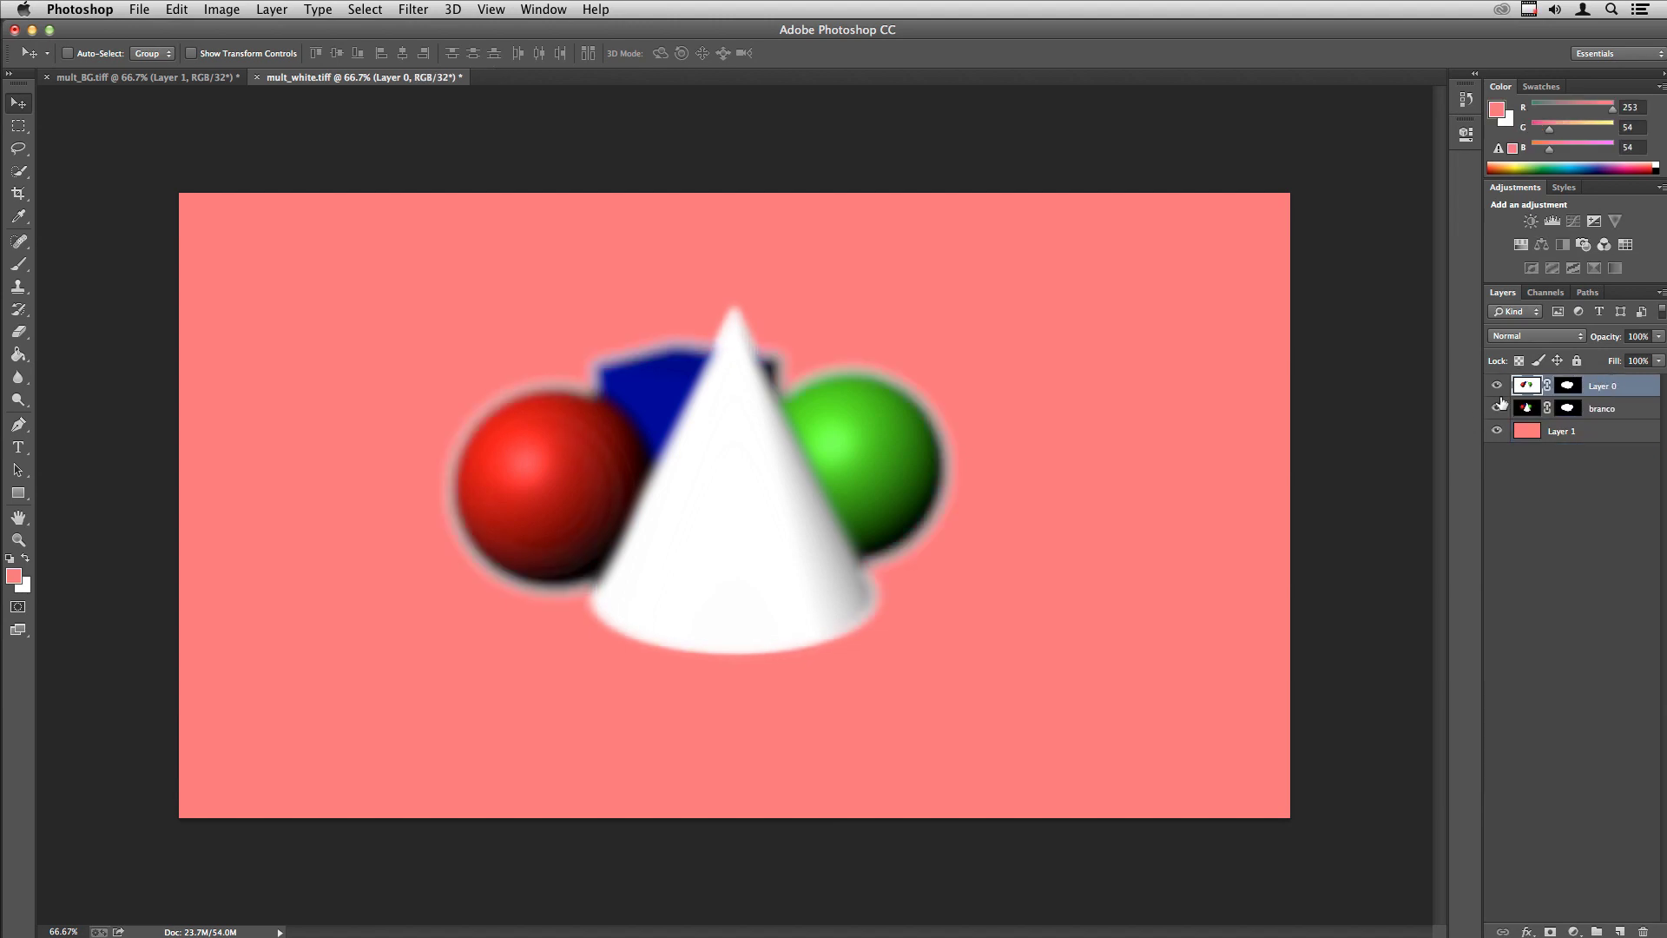
Step: Toggle branco and Layer 0 visibility to compare the edge halos
{"action": "left_click", "coordinate": [1497, 409]}
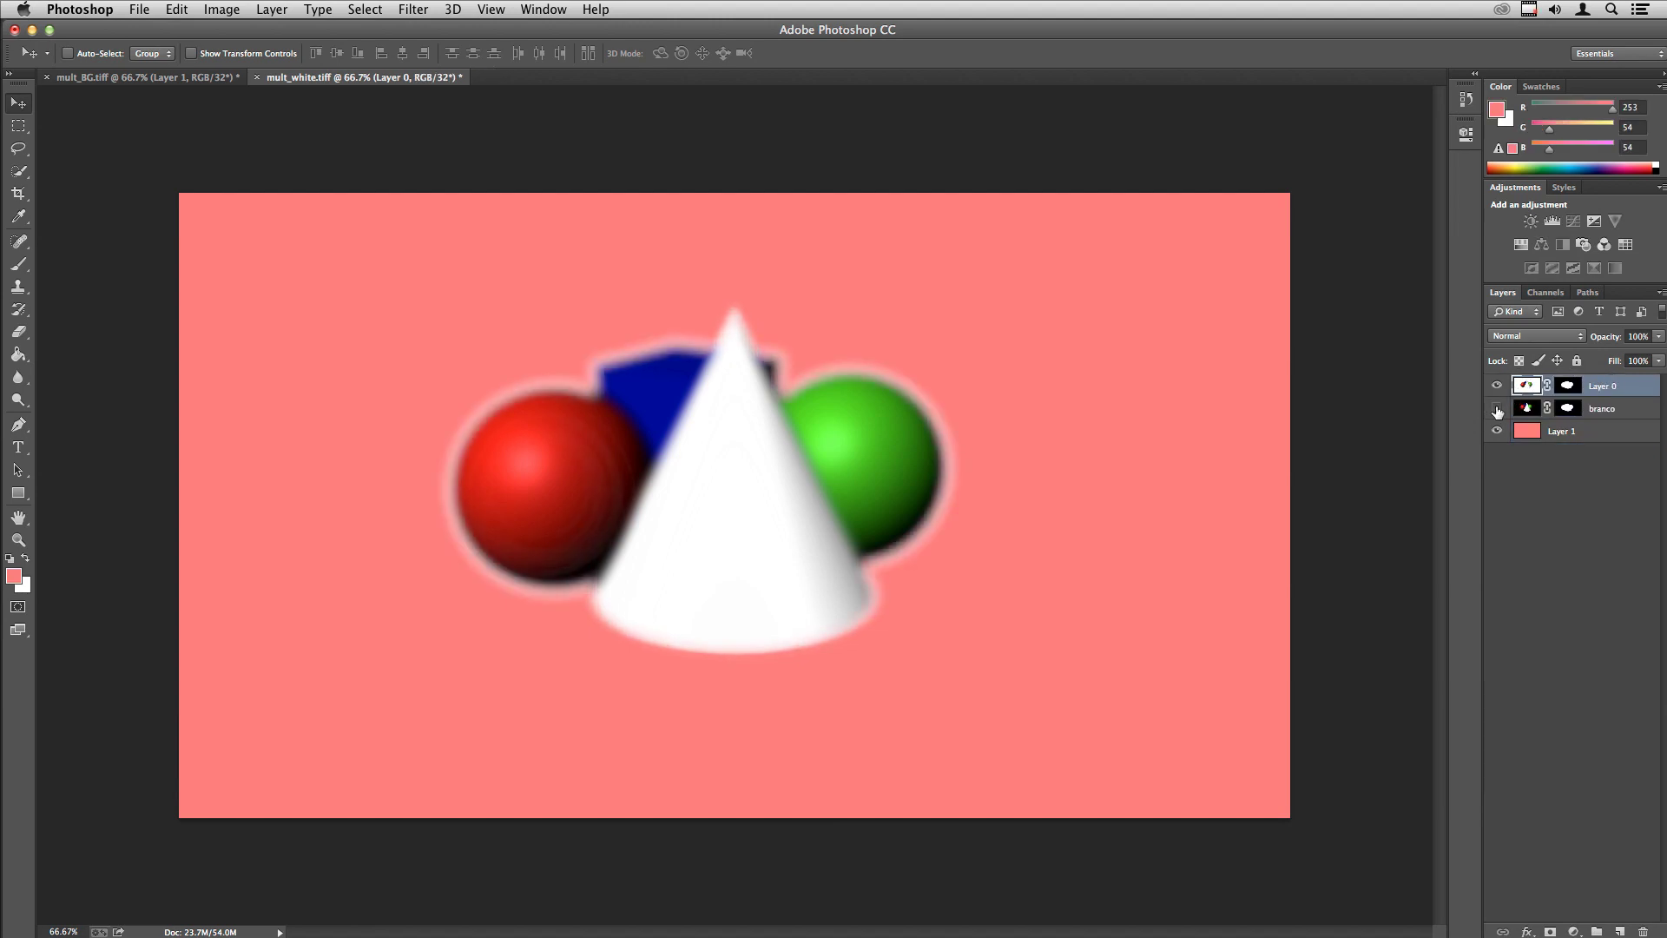
{"action": "left_click", "coordinate": [1497, 409]}
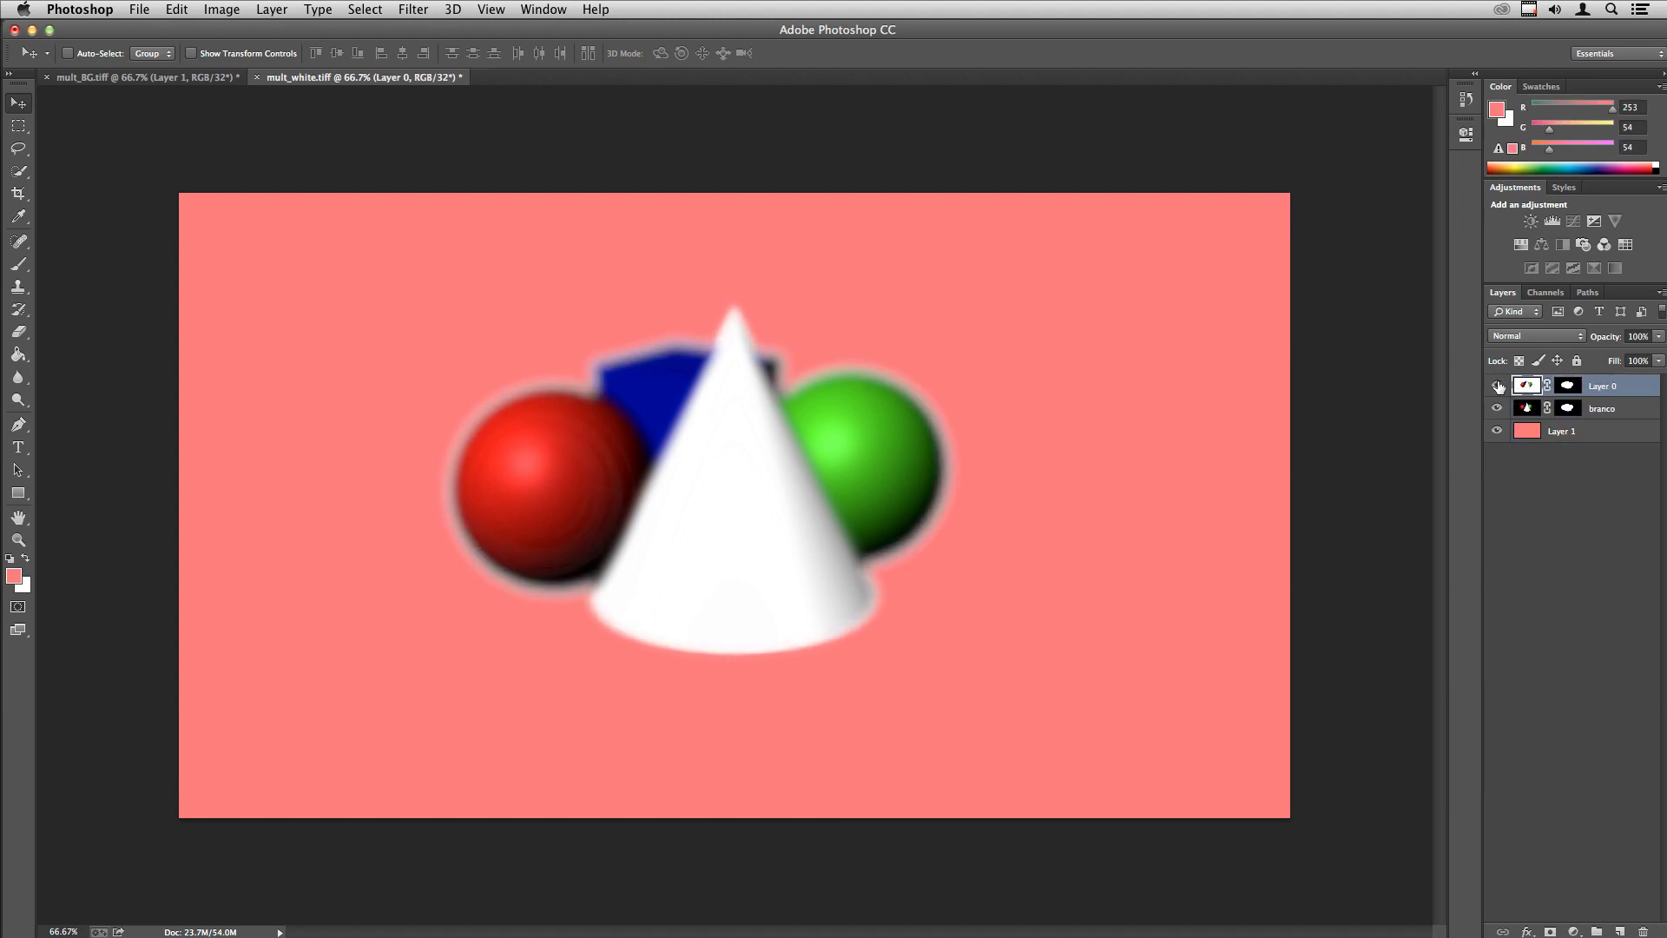
{"action": "left_click", "coordinate": [1497, 386]}
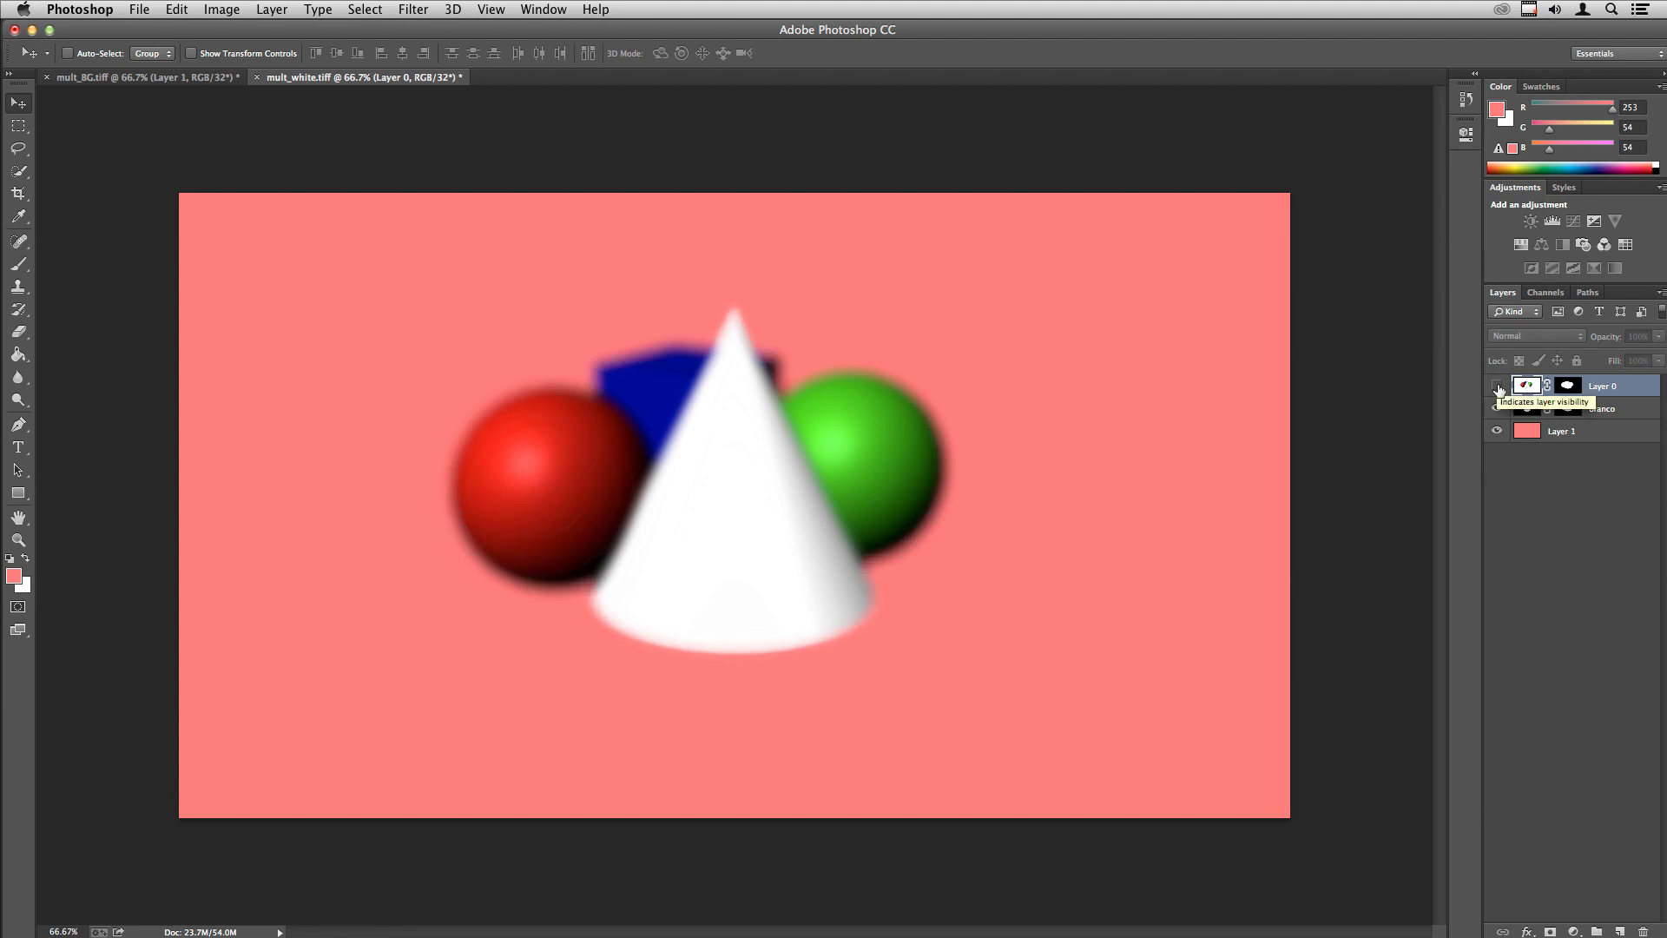